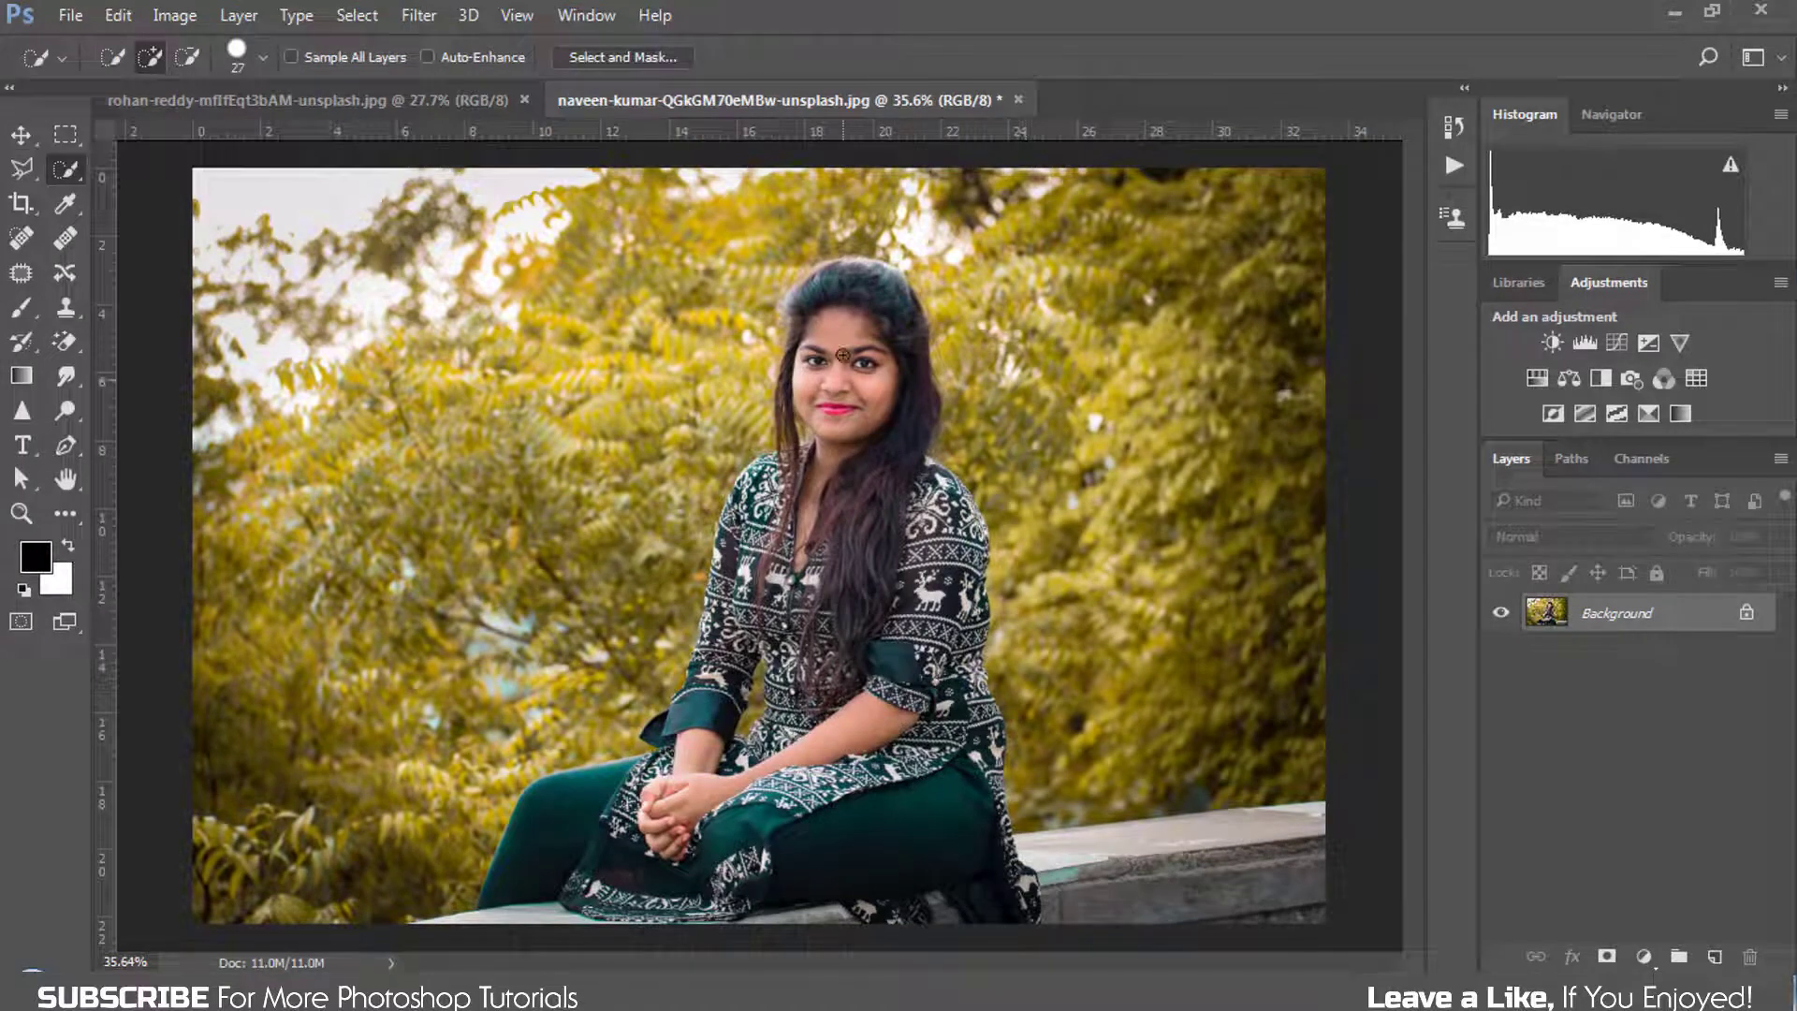
Step: Select the seated woman and the stone ledge beneath her with the Quick Selection tool
{"action": "mouse_move", "coordinate": [838, 522]}
{"action": "left_mouse_down"}
{"action": "mouse_move", "coordinate": [847, 609]}
{"action": "mouse_move", "coordinate": [885, 687]}
{"action": "left_mouse_up"}
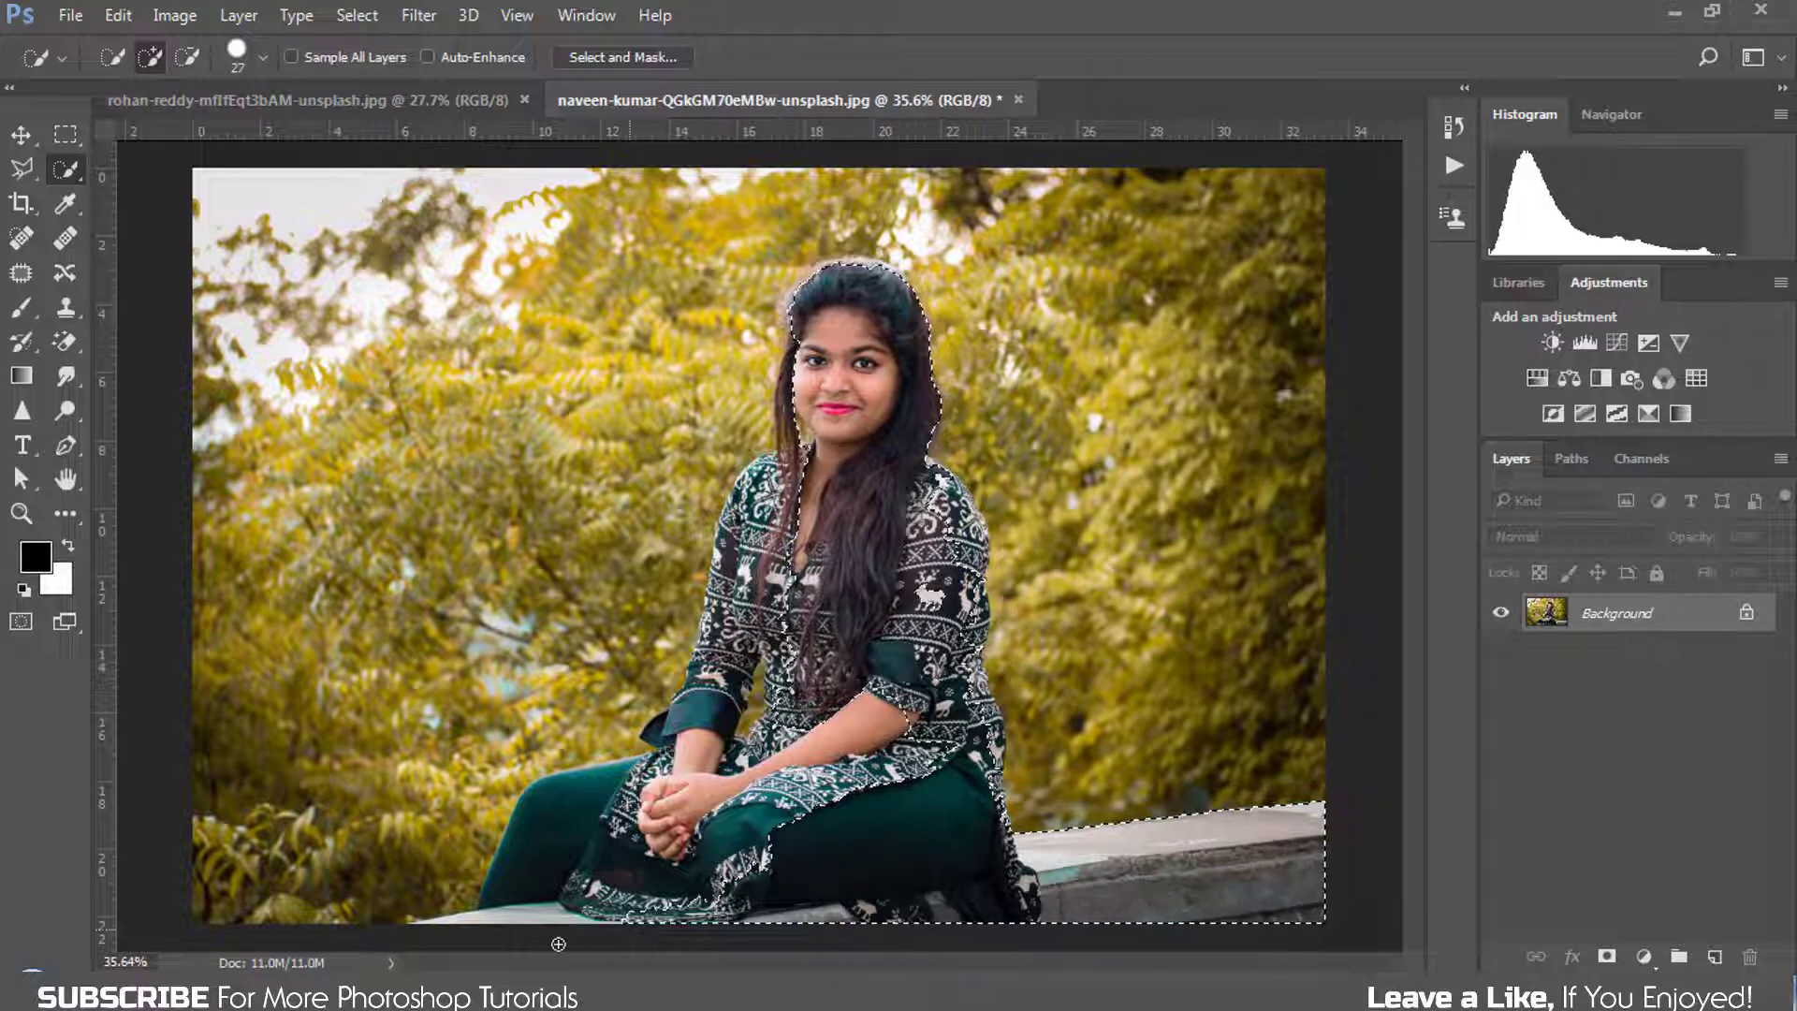
{"action": "left_click", "coordinate": [508, 920]}
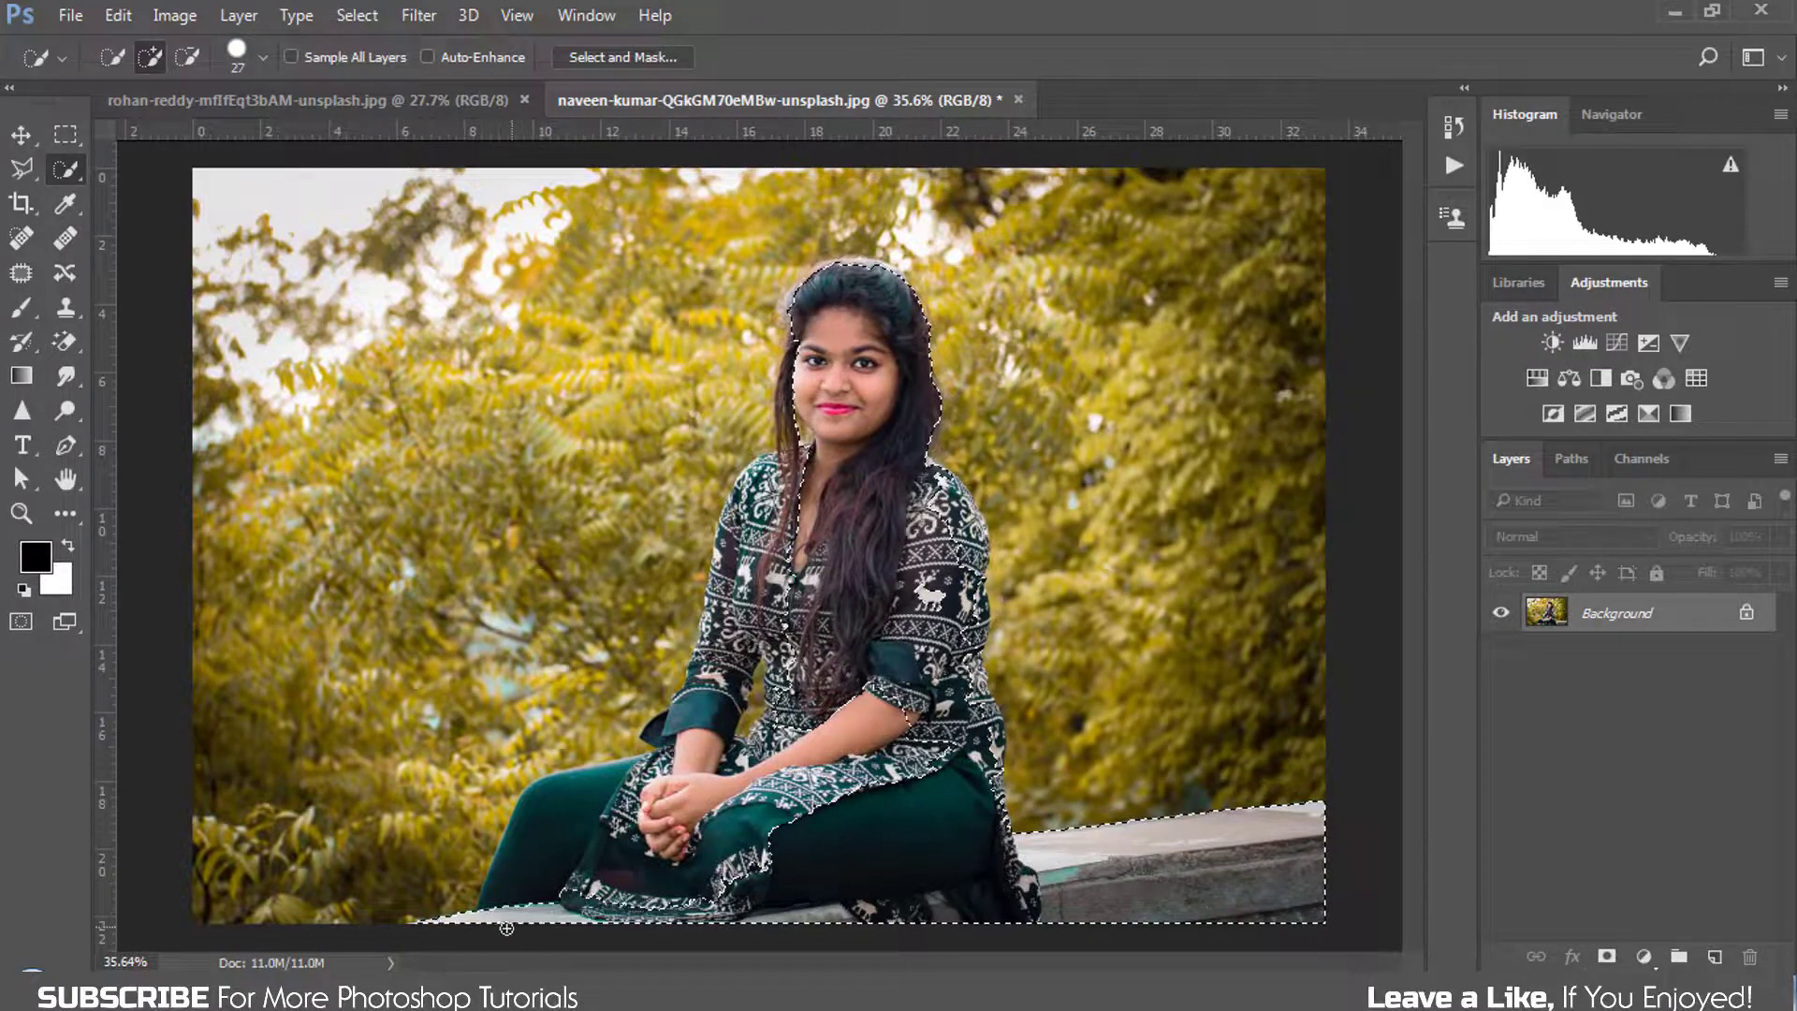
{"action": "left_click_drag", "start_coordinate": [640, 852], "coordinate": [573, 822]}
{"action": "left_click_drag", "start_coordinate": [671, 762], "coordinate": [694, 700]}
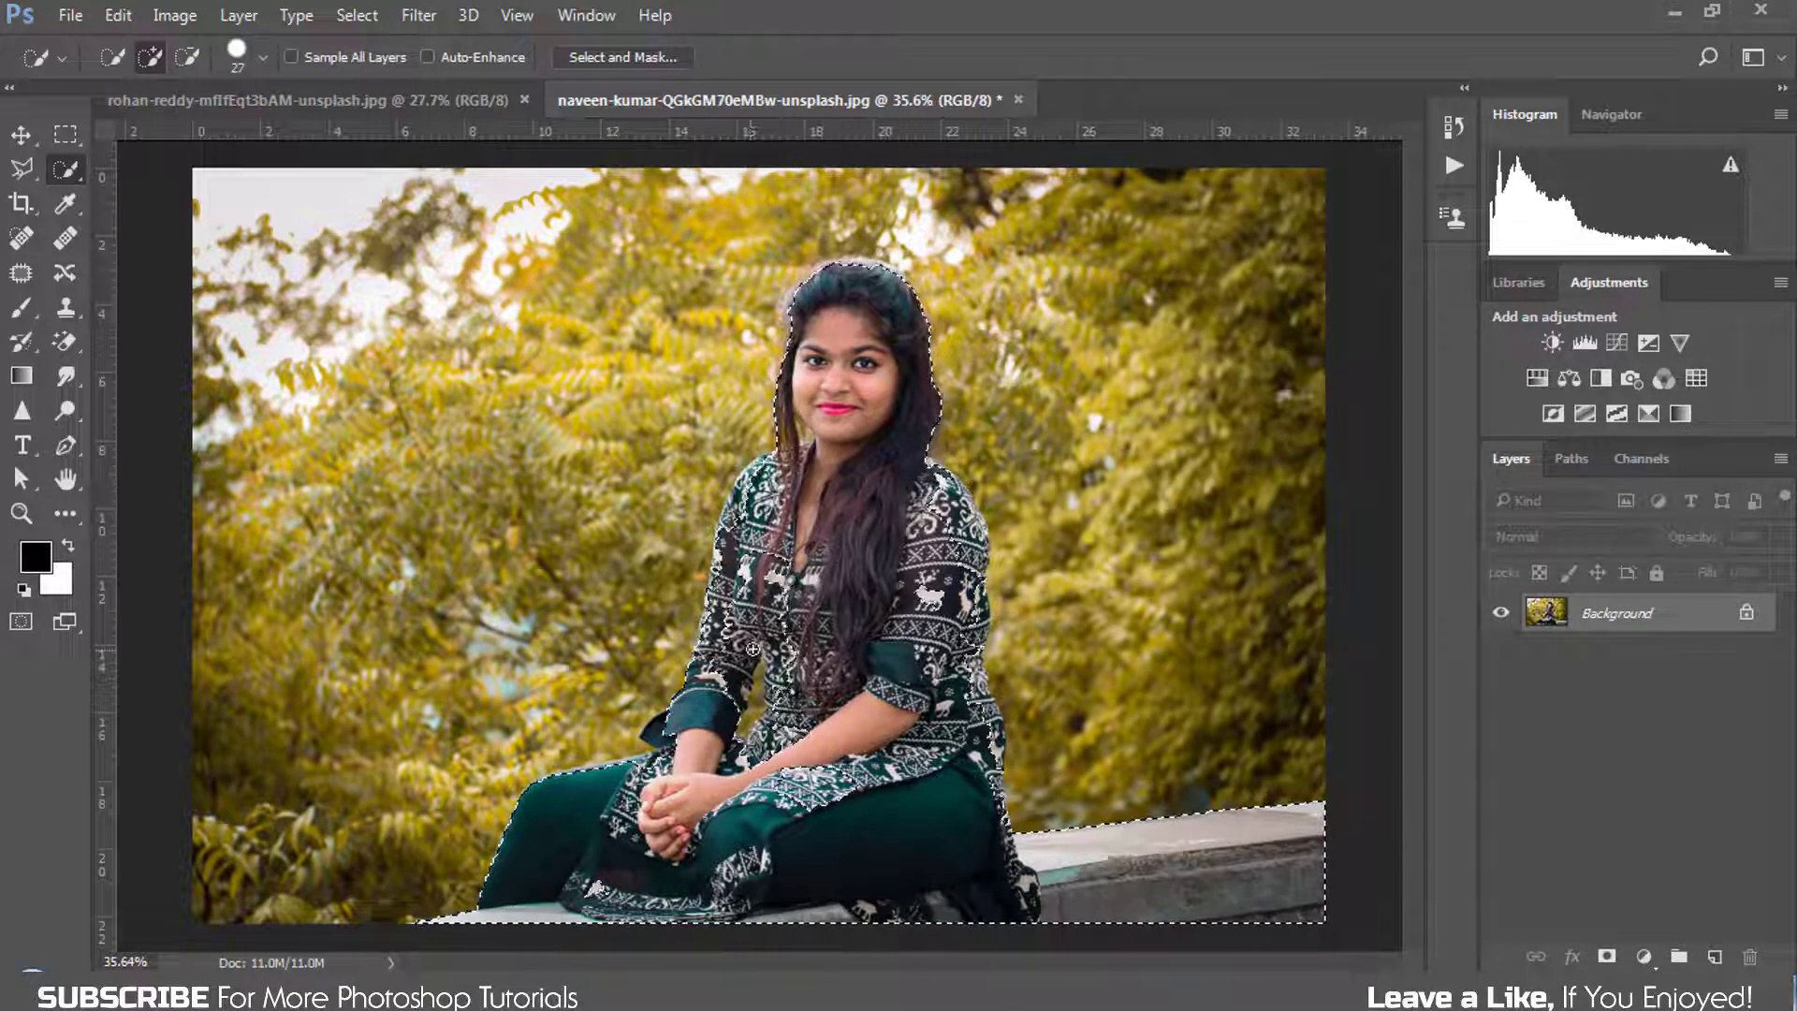
{"action": "left_click_drag", "start_coordinate": [752, 649], "coordinate": [764, 628]}
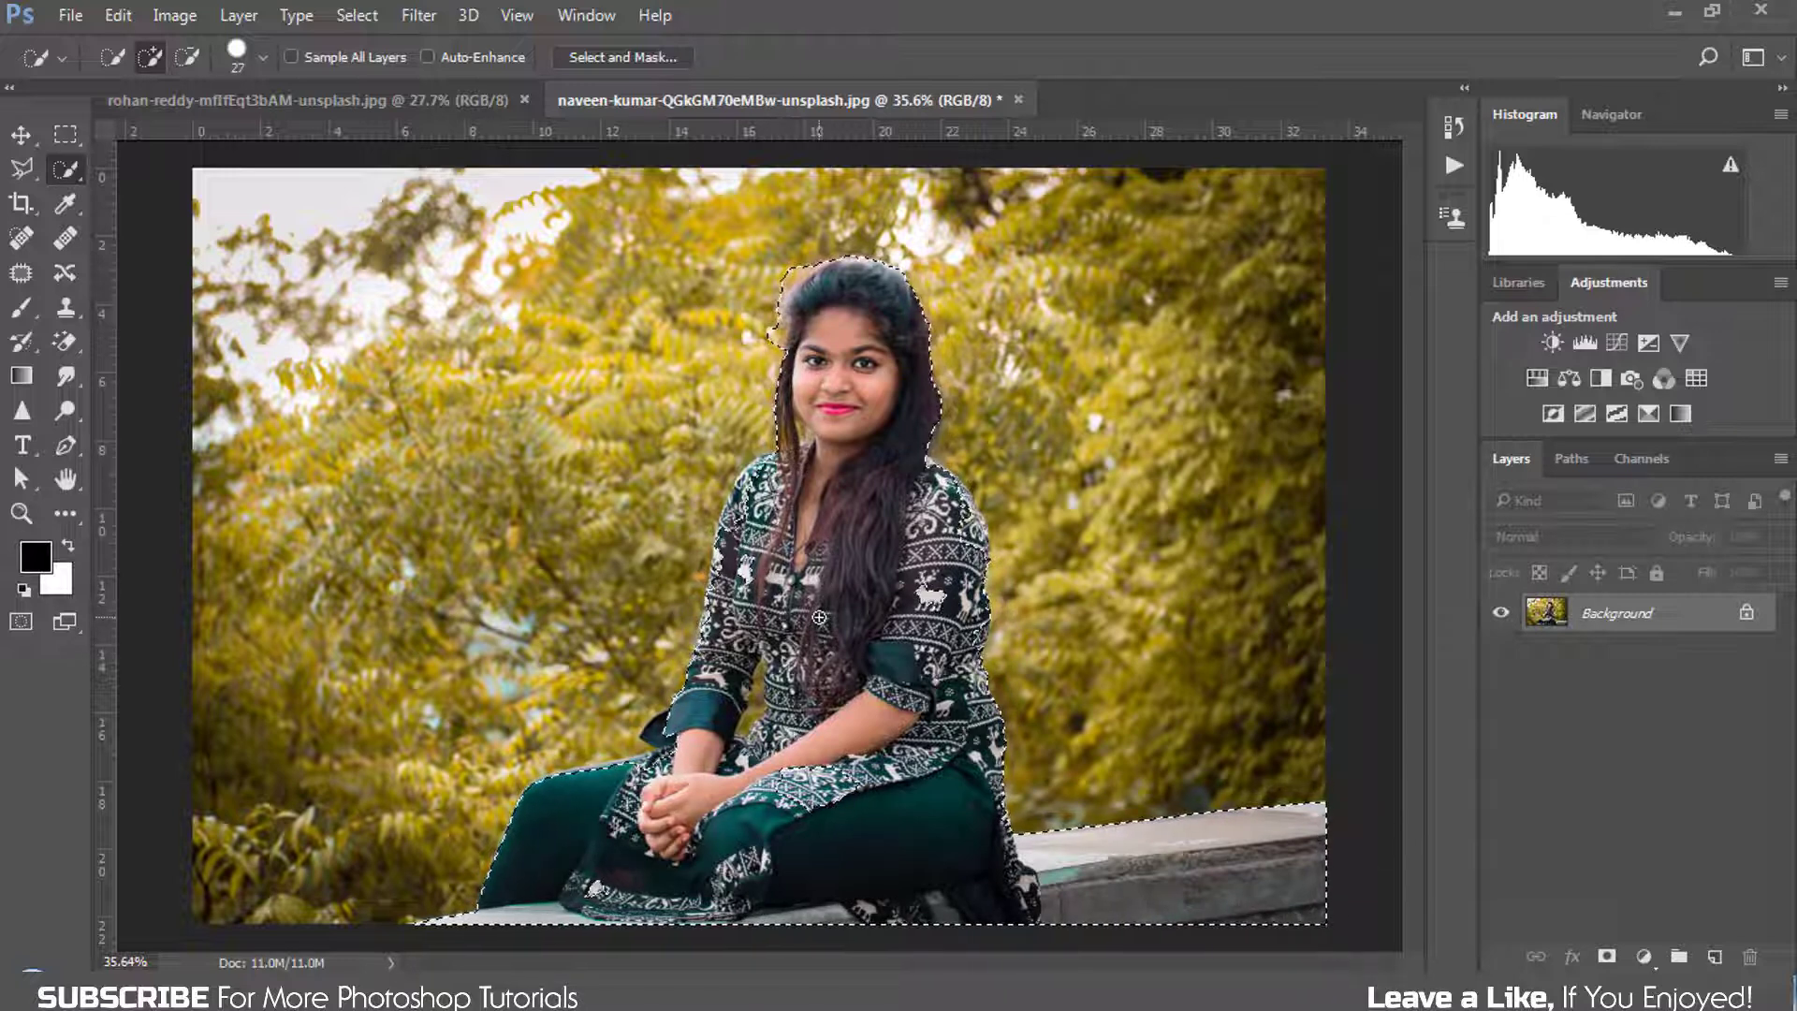
{"action": "key", "text": "bracketleft"}
{"action": "key", "text": "bracketleft"}
{"action": "scroll", "coordinate": [819, 617], "scroll_direction": "up", "scroll_amount": 1}
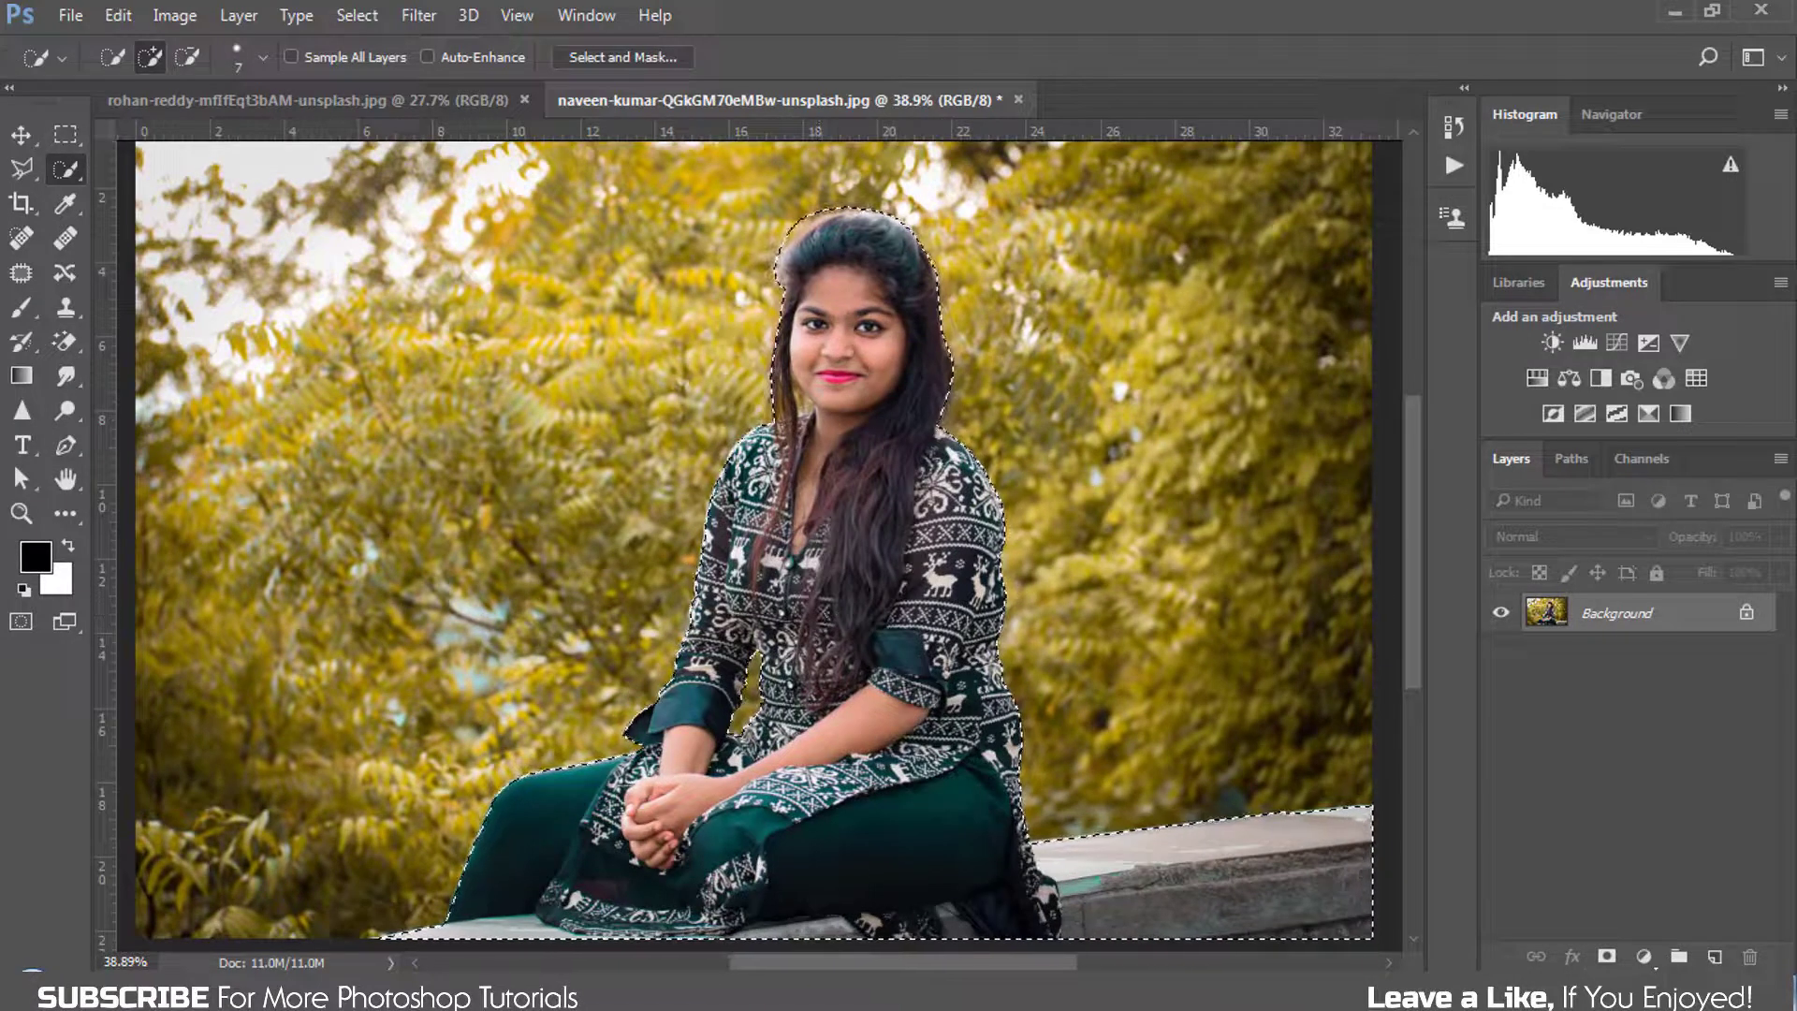
Step: Add a layer mask from the selection and open that mask in Select and Mask
{"action": "left_click", "coordinate": [1608, 955]}
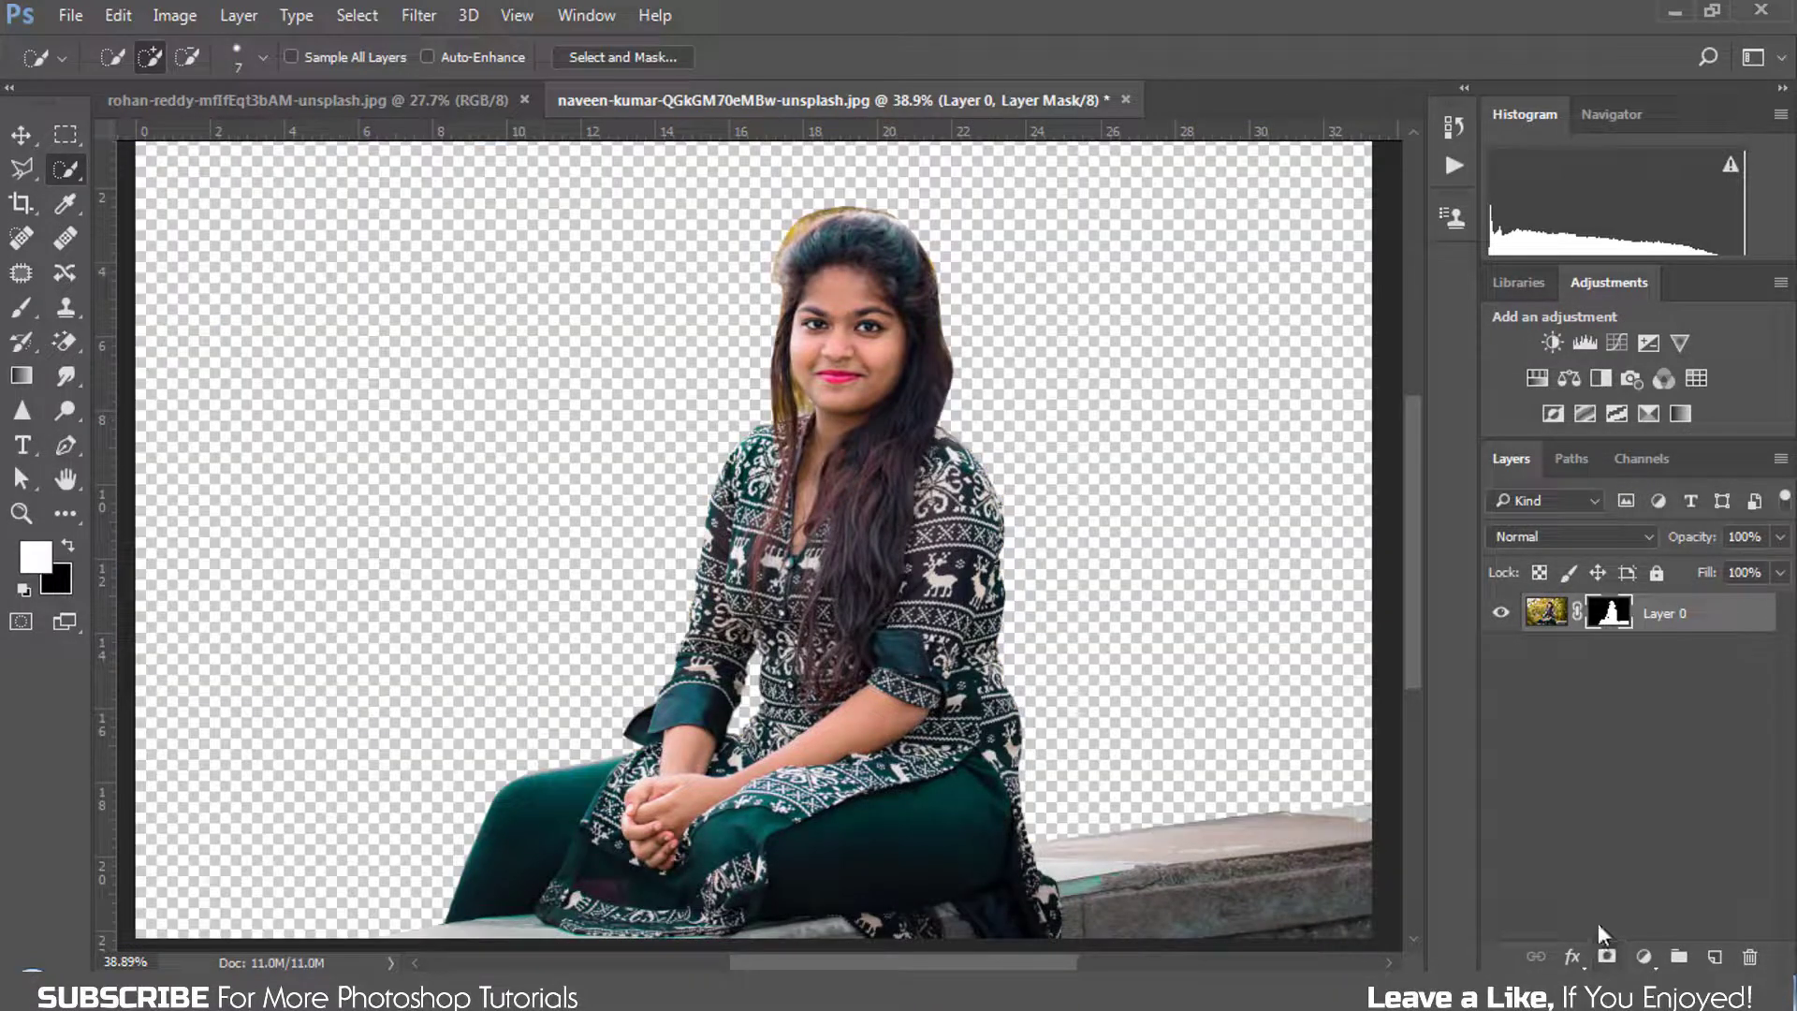
{"action": "right_click", "coordinate": [1611, 615]}
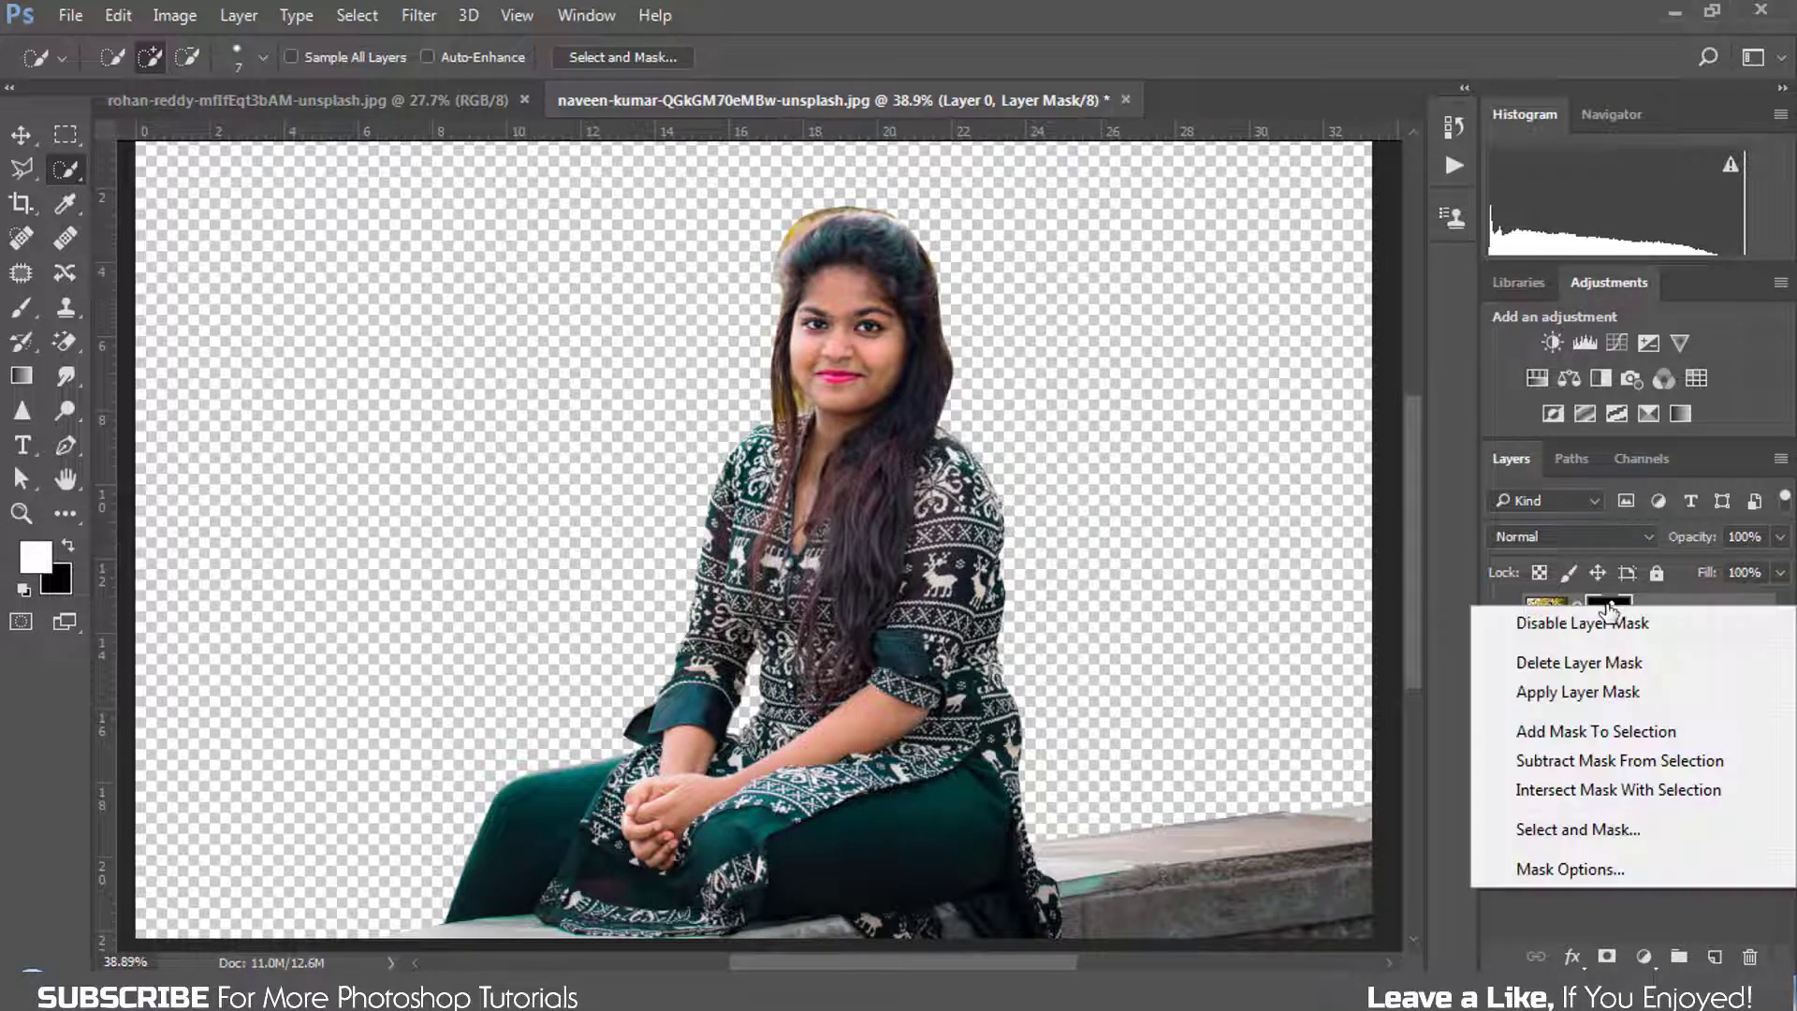
{"action": "left_click", "coordinate": [1581, 831]}
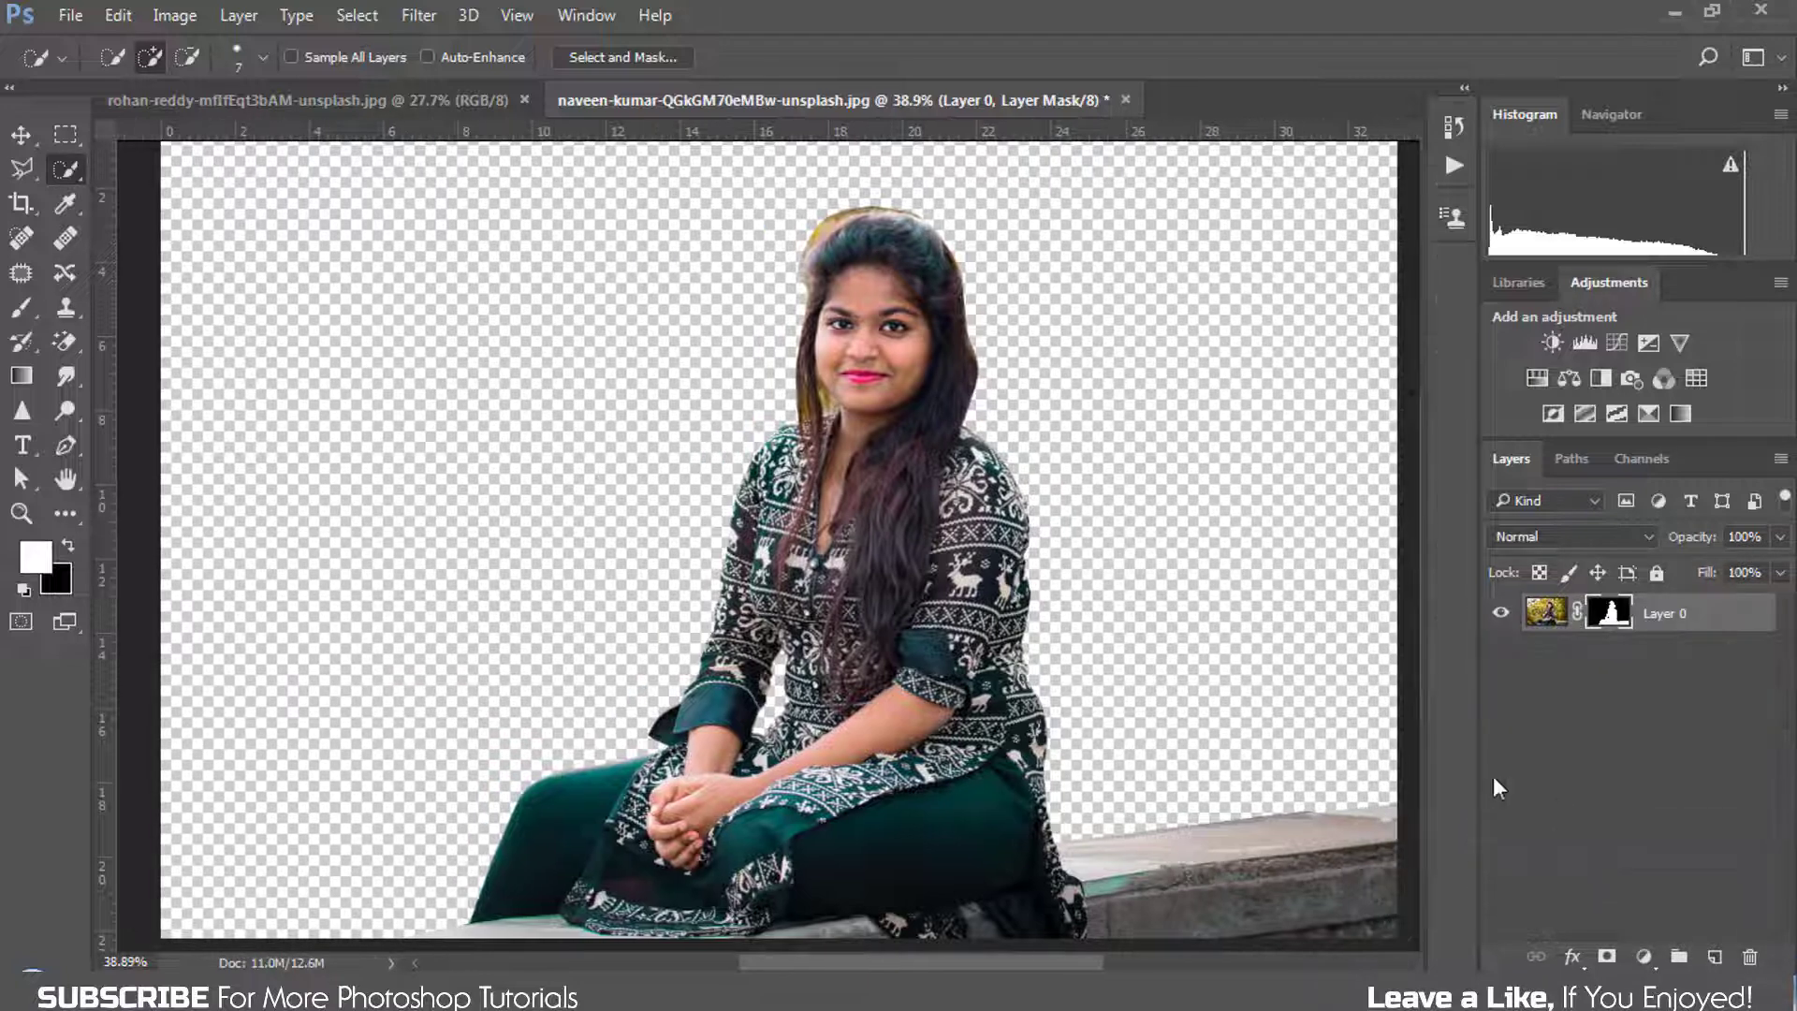
Step: Brush with the Refine Edge tool around the crown of the hair and down the hair edge facing the image's right side
{"action": "scroll", "coordinate": [865, 236], "scroll_direction": "up", "scroll_amount": 7}
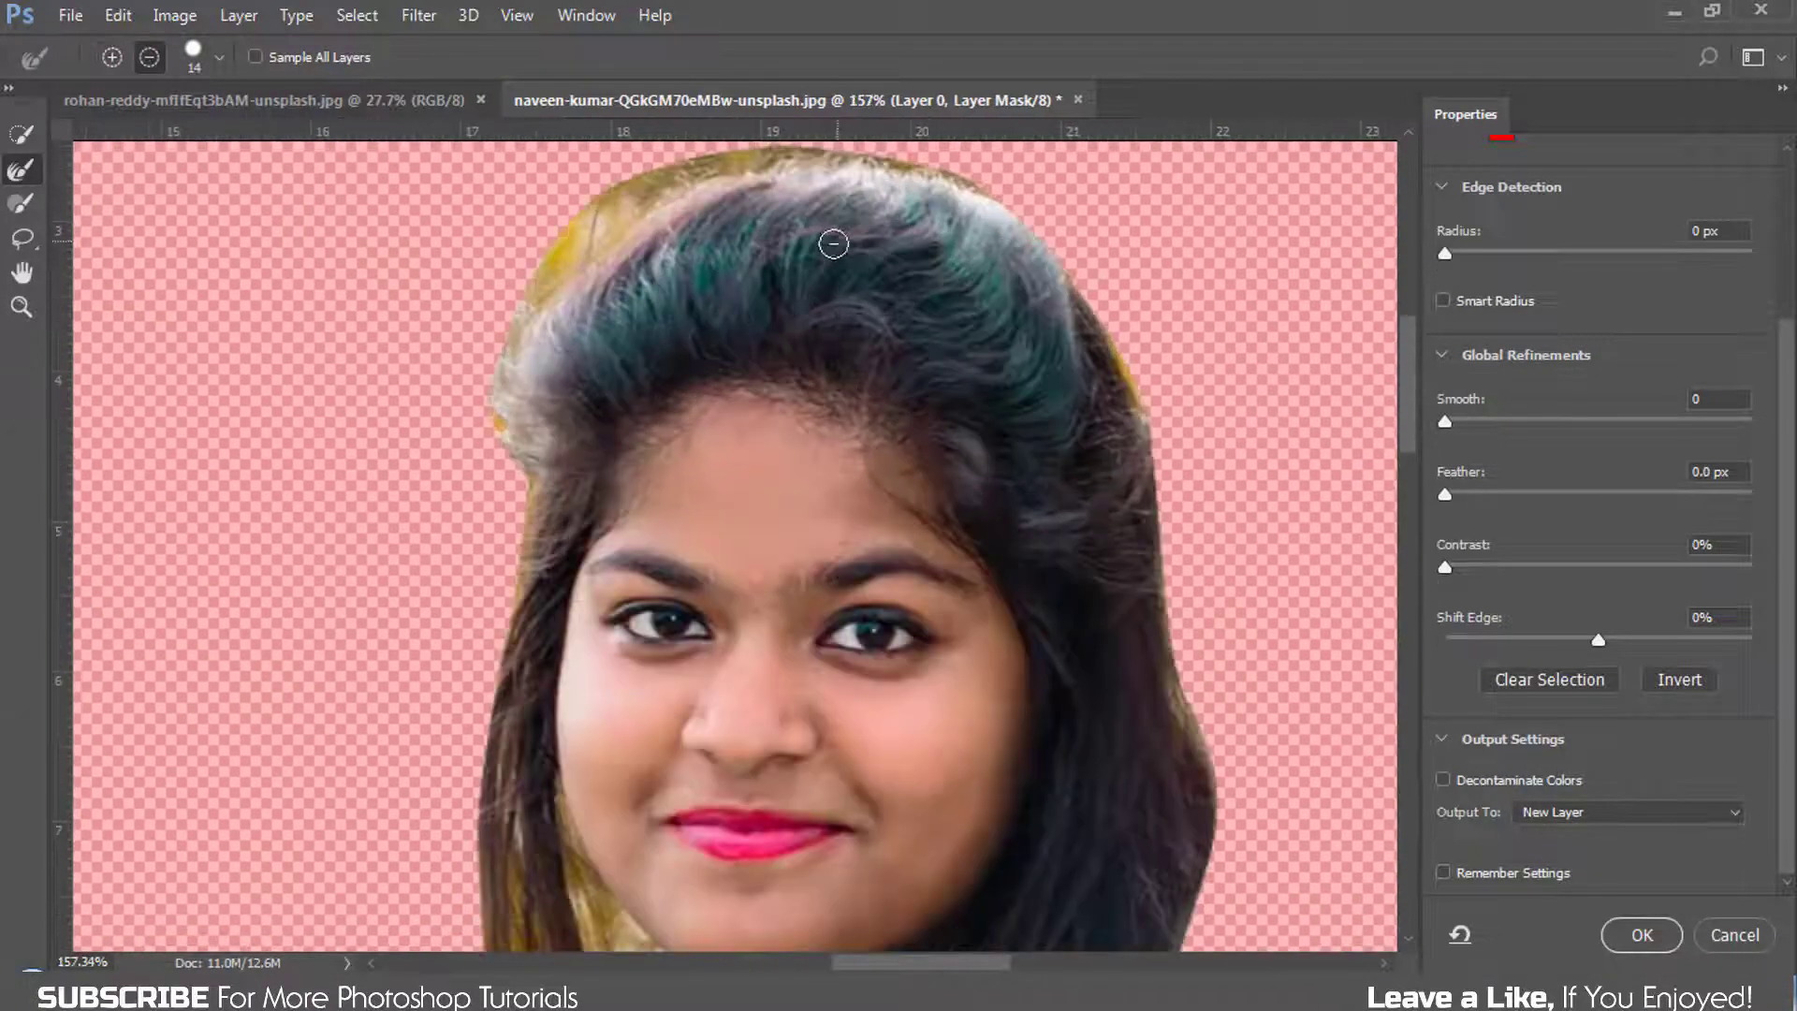
{"action": "scroll", "coordinate": [834, 244], "scroll_direction": "down", "scroll_amount": 1}
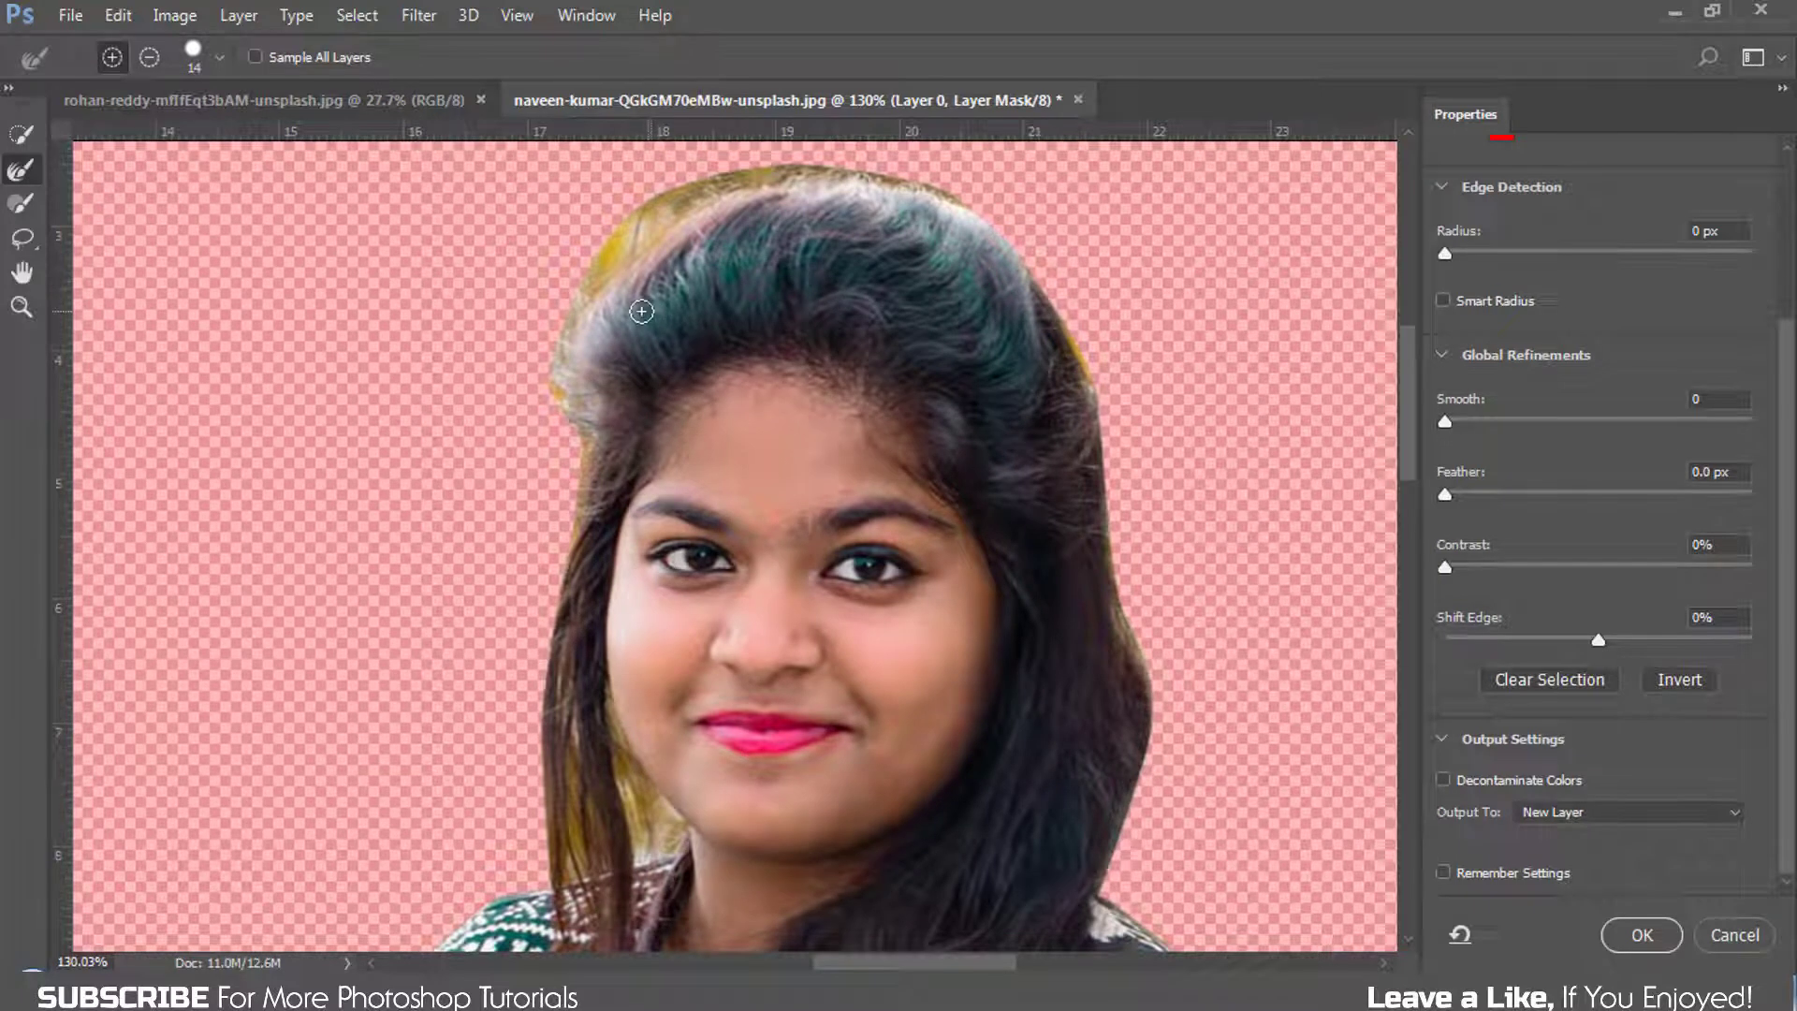
{"action": "scroll", "coordinate": [595, 316], "scroll_direction": "up", "scroll_amount": 1}
{"action": "left_click_drag", "start_coordinate": [600, 347], "coordinate": [678, 534]}
{"action": "left_click_drag", "start_coordinate": [582, 518], "coordinate": [625, 550]}
{"action": "mouse_move", "coordinate": [627, 643]}
{"action": "left_mouse_down"}
{"action": "mouse_move", "coordinate": [627, 517]}
{"action": "mouse_move", "coordinate": [721, 368]}
{"action": "mouse_move", "coordinate": [872, 307]}
{"action": "mouse_move", "coordinate": [991, 290]}
{"action": "mouse_move", "coordinate": [1185, 355]}
{"action": "mouse_move", "coordinate": [1263, 477]}
{"action": "mouse_move", "coordinate": [1303, 597]}
{"action": "mouse_move", "coordinate": [1310, 664]}
{"action": "left_mouse_up"}
{"action": "mouse_move", "coordinate": [1222, 788]}
{"action": "left_mouse_down"}
{"action": "mouse_move", "coordinate": [1090, 719]}
{"action": "mouse_move", "coordinate": [1007, 587]}
{"action": "mouse_move", "coordinate": [843, 587]}
{"action": "left_mouse_up"}
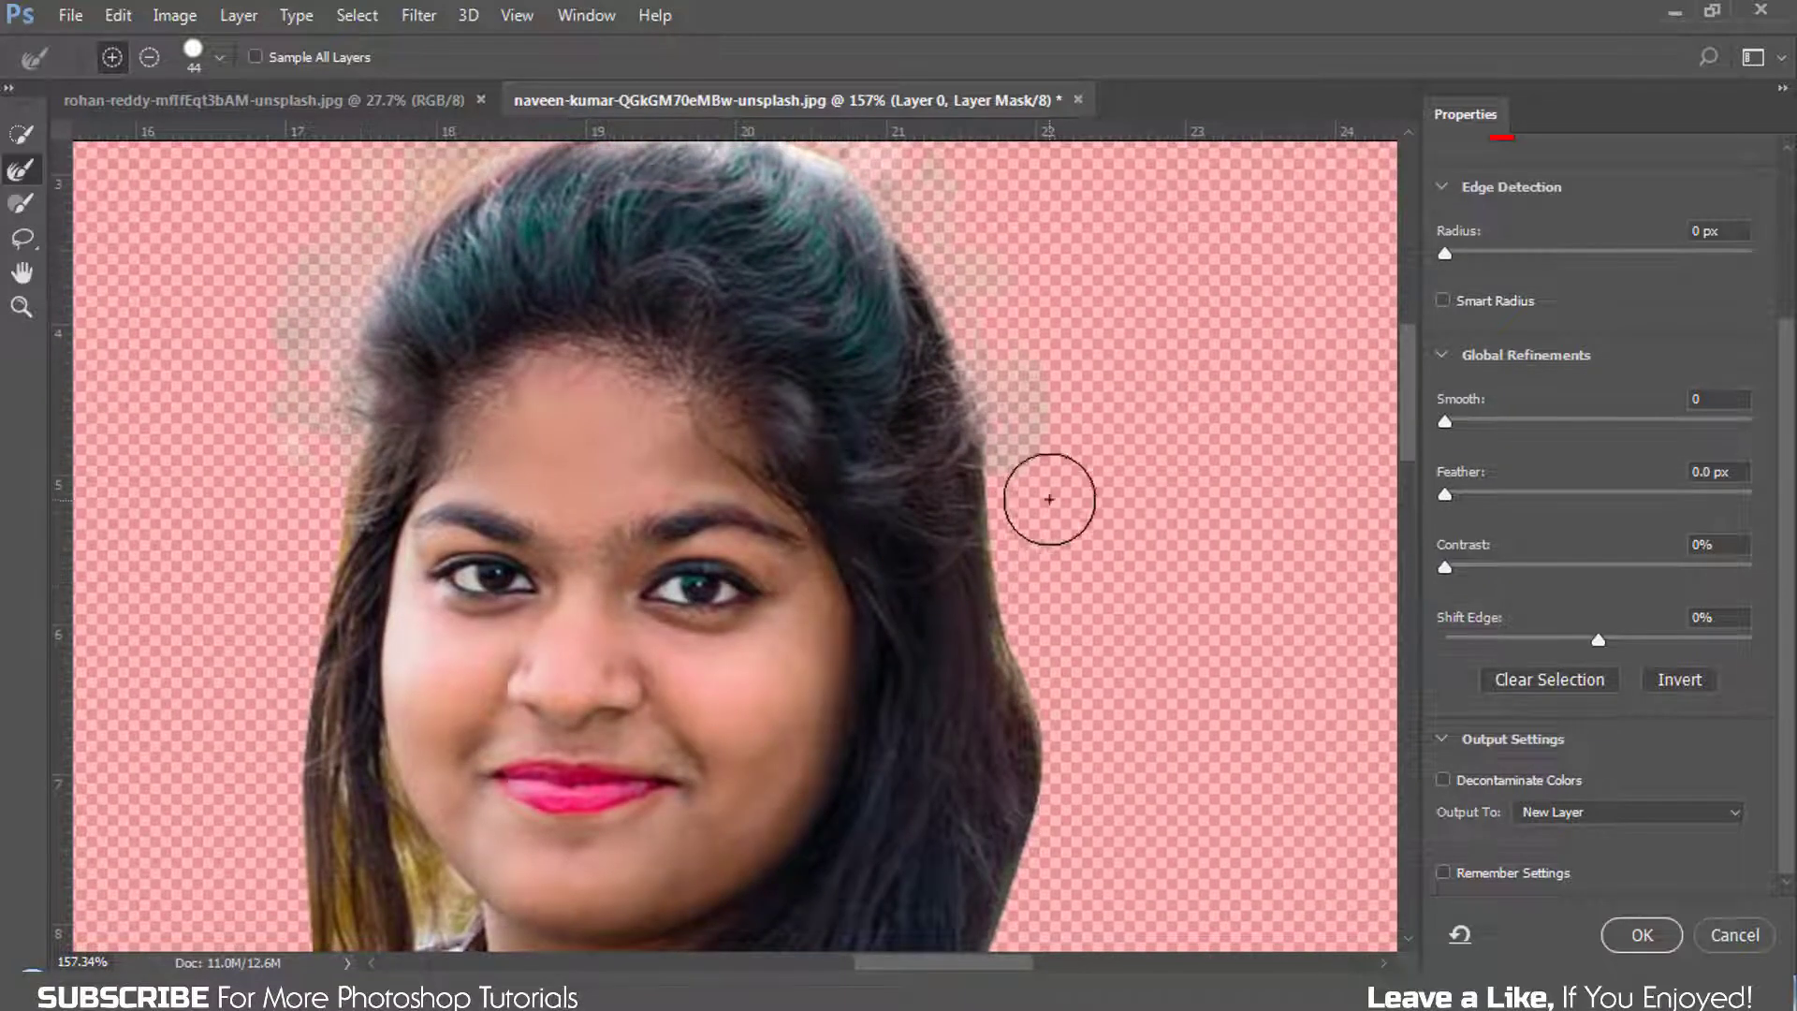
{"action": "mouse_move", "coordinate": [1056, 589]}
{"action": "left_mouse_down"}
{"action": "mouse_move", "coordinate": [1040, 652]}
{"action": "mouse_move", "coordinate": [1078, 777]}
{"action": "left_mouse_up"}
{"action": "left_click_drag", "start_coordinate": [1091, 899], "coordinate": [1067, 497]}
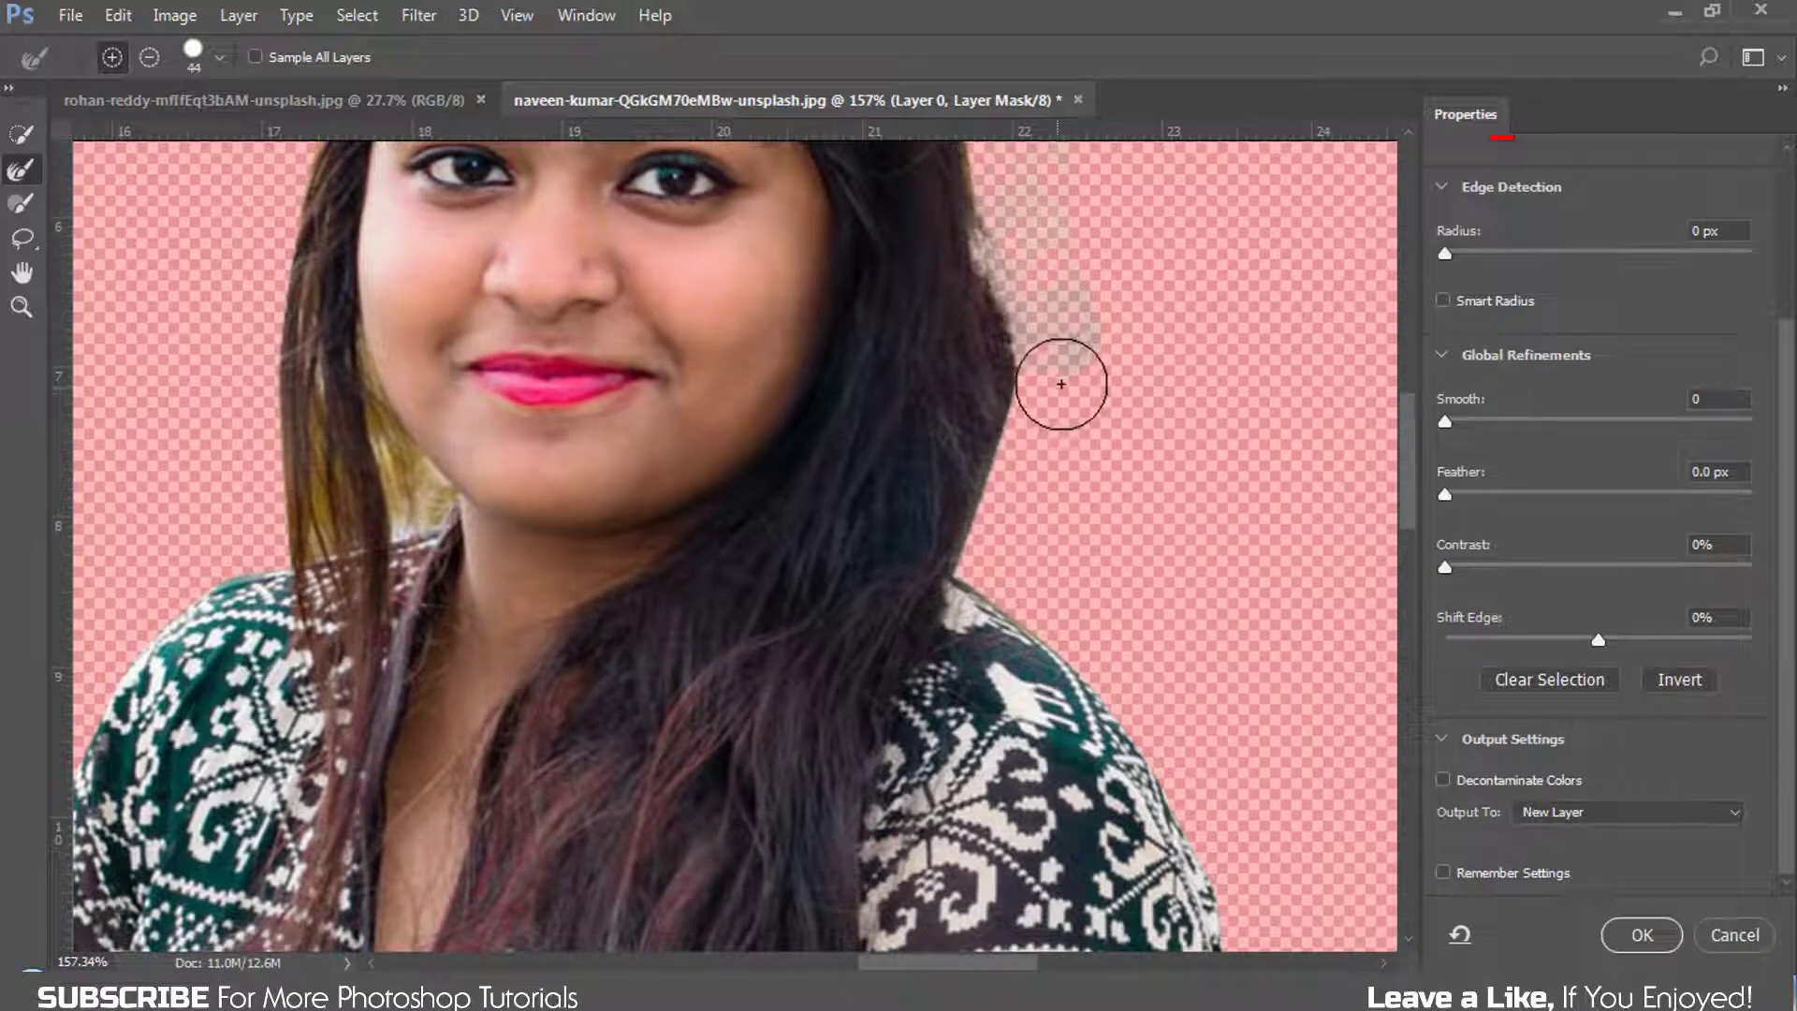
Step: Refine the loose hair strands on the image's left side, including the yellow gap between the strands and the cheek
{"action": "scroll", "coordinate": [1053, 393], "scroll_direction": "down", "scroll_amount": 2}
{"action": "scroll", "coordinate": [1055, 400], "scroll_direction": "up", "scroll_amount": 4}
{"action": "left_click_drag", "start_coordinate": [700, 468], "coordinate": [1411, 698]}
{"action": "left_click_drag", "start_coordinate": [811, 701], "coordinate": [781, 703]}
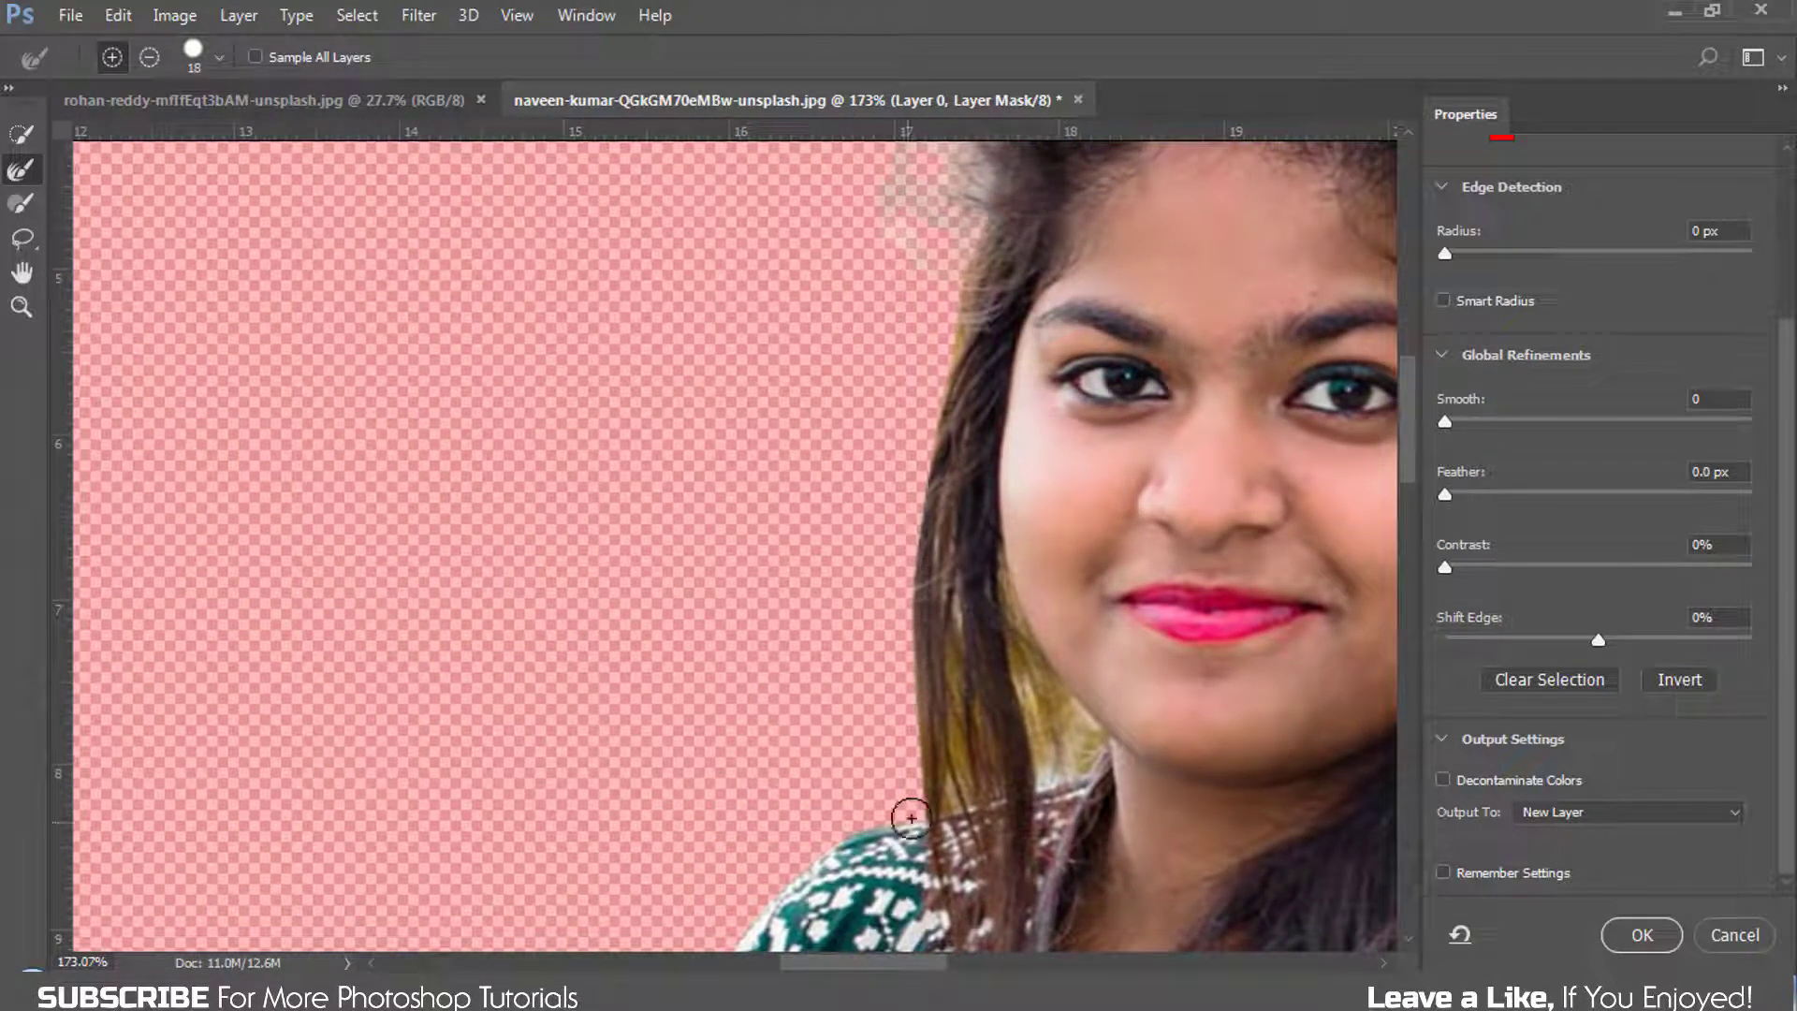
{"action": "left_click_drag", "start_coordinate": [957, 773], "coordinate": [964, 758]}
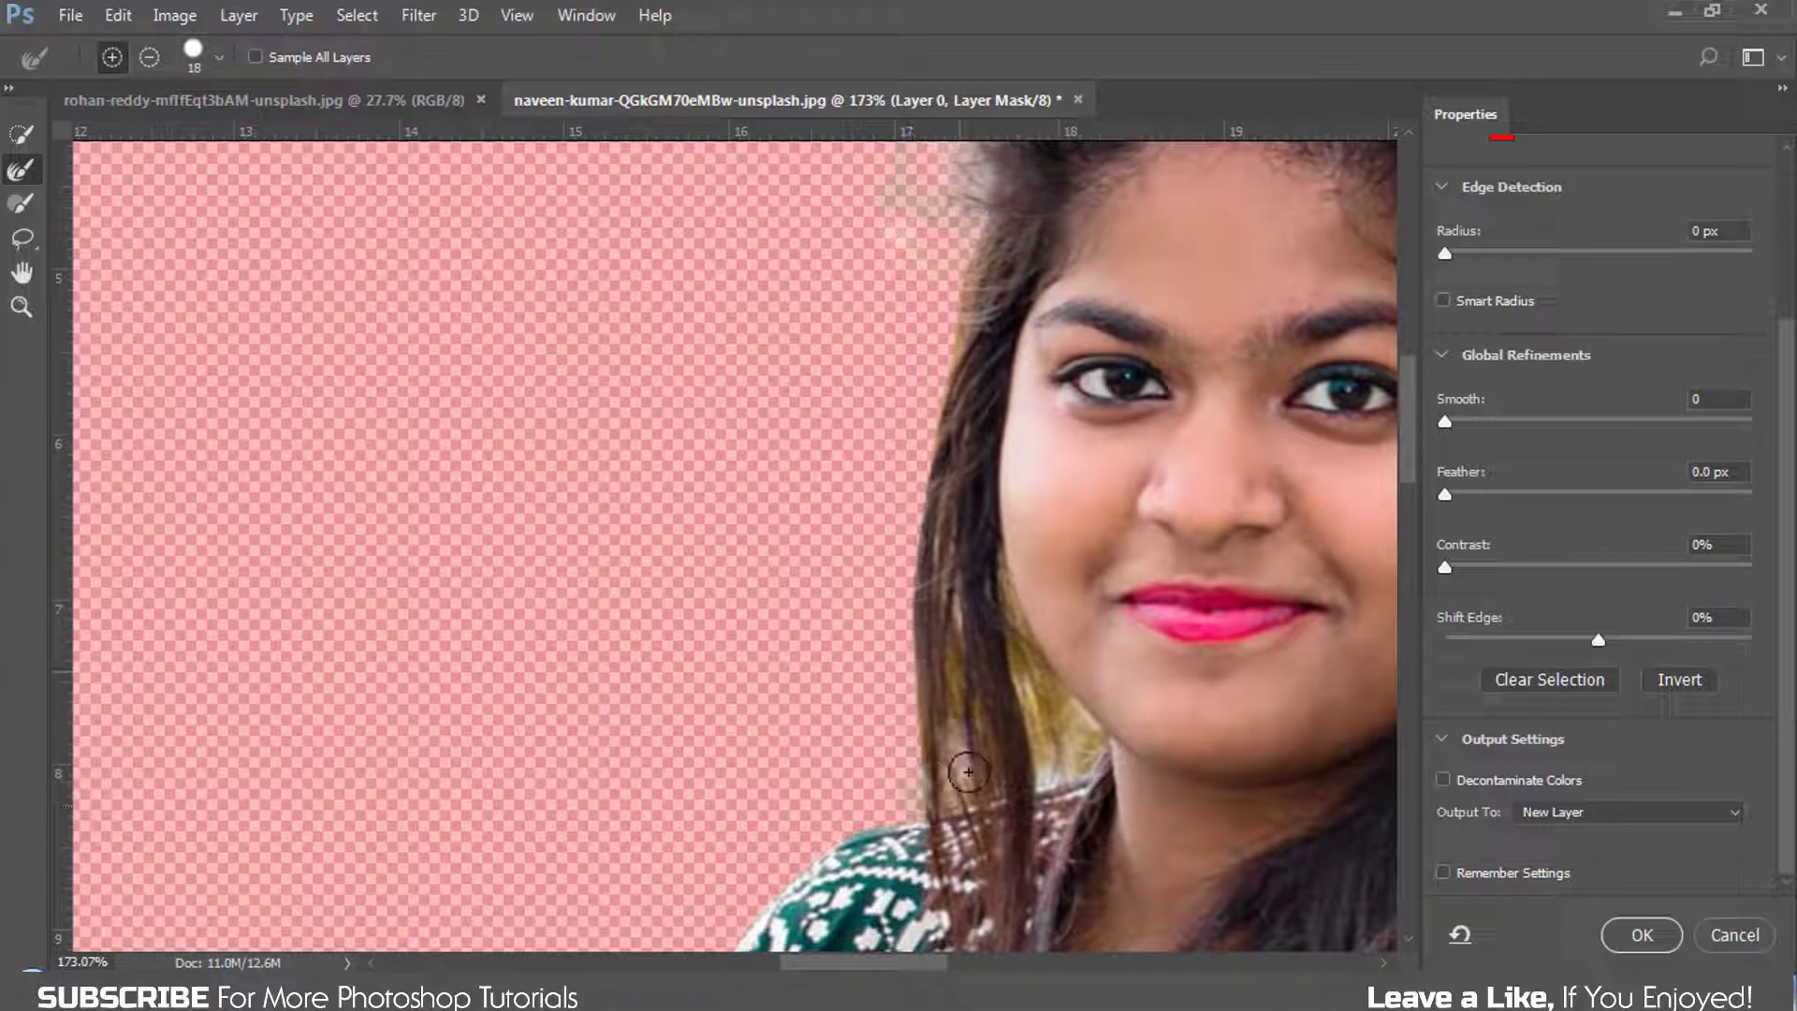
{"action": "mouse_move", "coordinate": [1081, 743]}
{"action": "left_mouse_down"}
{"action": "mouse_move", "coordinate": [1002, 587]}
{"action": "mouse_move", "coordinate": [1047, 750]}
{"action": "mouse_move", "coordinate": [1091, 742]}
{"action": "mouse_move", "coordinate": [1011, 756]}
{"action": "left_mouse_up"}
Step: Refine the lower hair edge on the image's right side down to the shoulder
{"action": "scroll", "coordinate": [1006, 754], "scroll_direction": "down", "scroll_amount": 6}
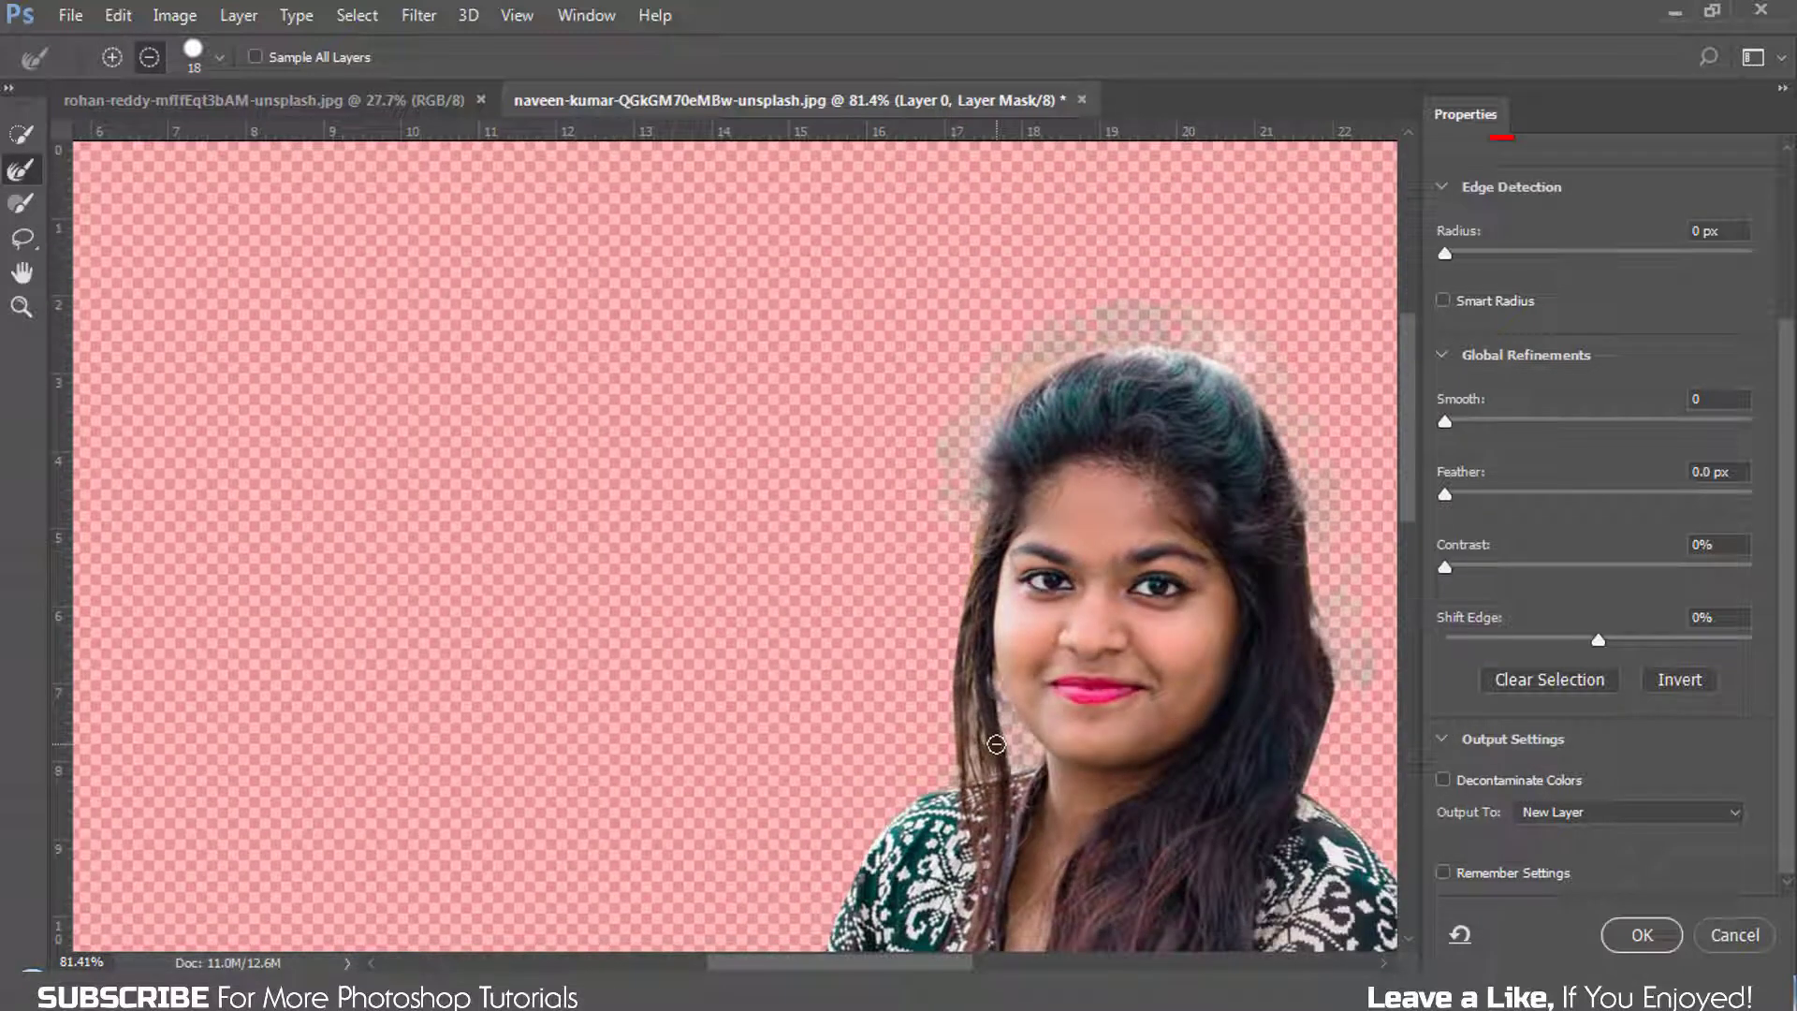
{"action": "scroll", "coordinate": [1038, 754], "scroll_direction": "up", "scroll_amount": 2}
{"action": "scroll", "coordinate": [1039, 552], "scroll_direction": "up", "scroll_amount": 4}
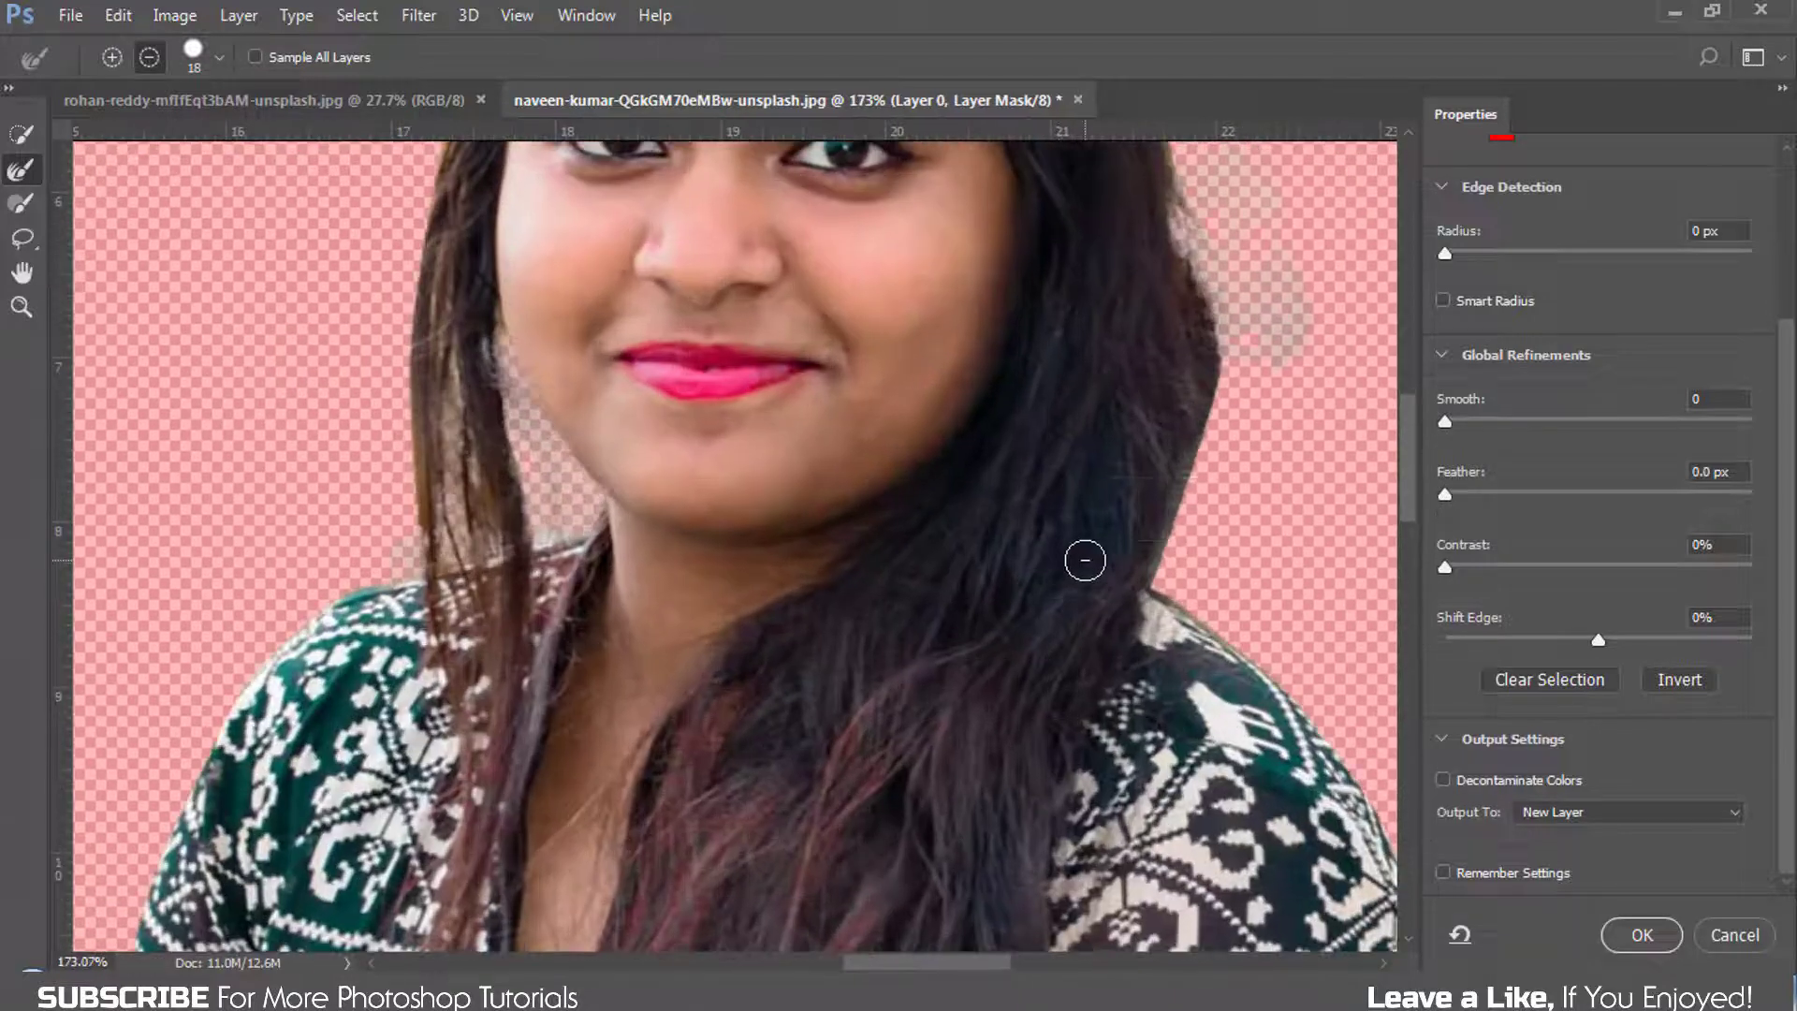
{"action": "left_click_drag", "start_coordinate": [1085, 560], "coordinate": [1111, 559]}
{"action": "left_click_drag", "start_coordinate": [1274, 335], "coordinate": [1215, 450]}
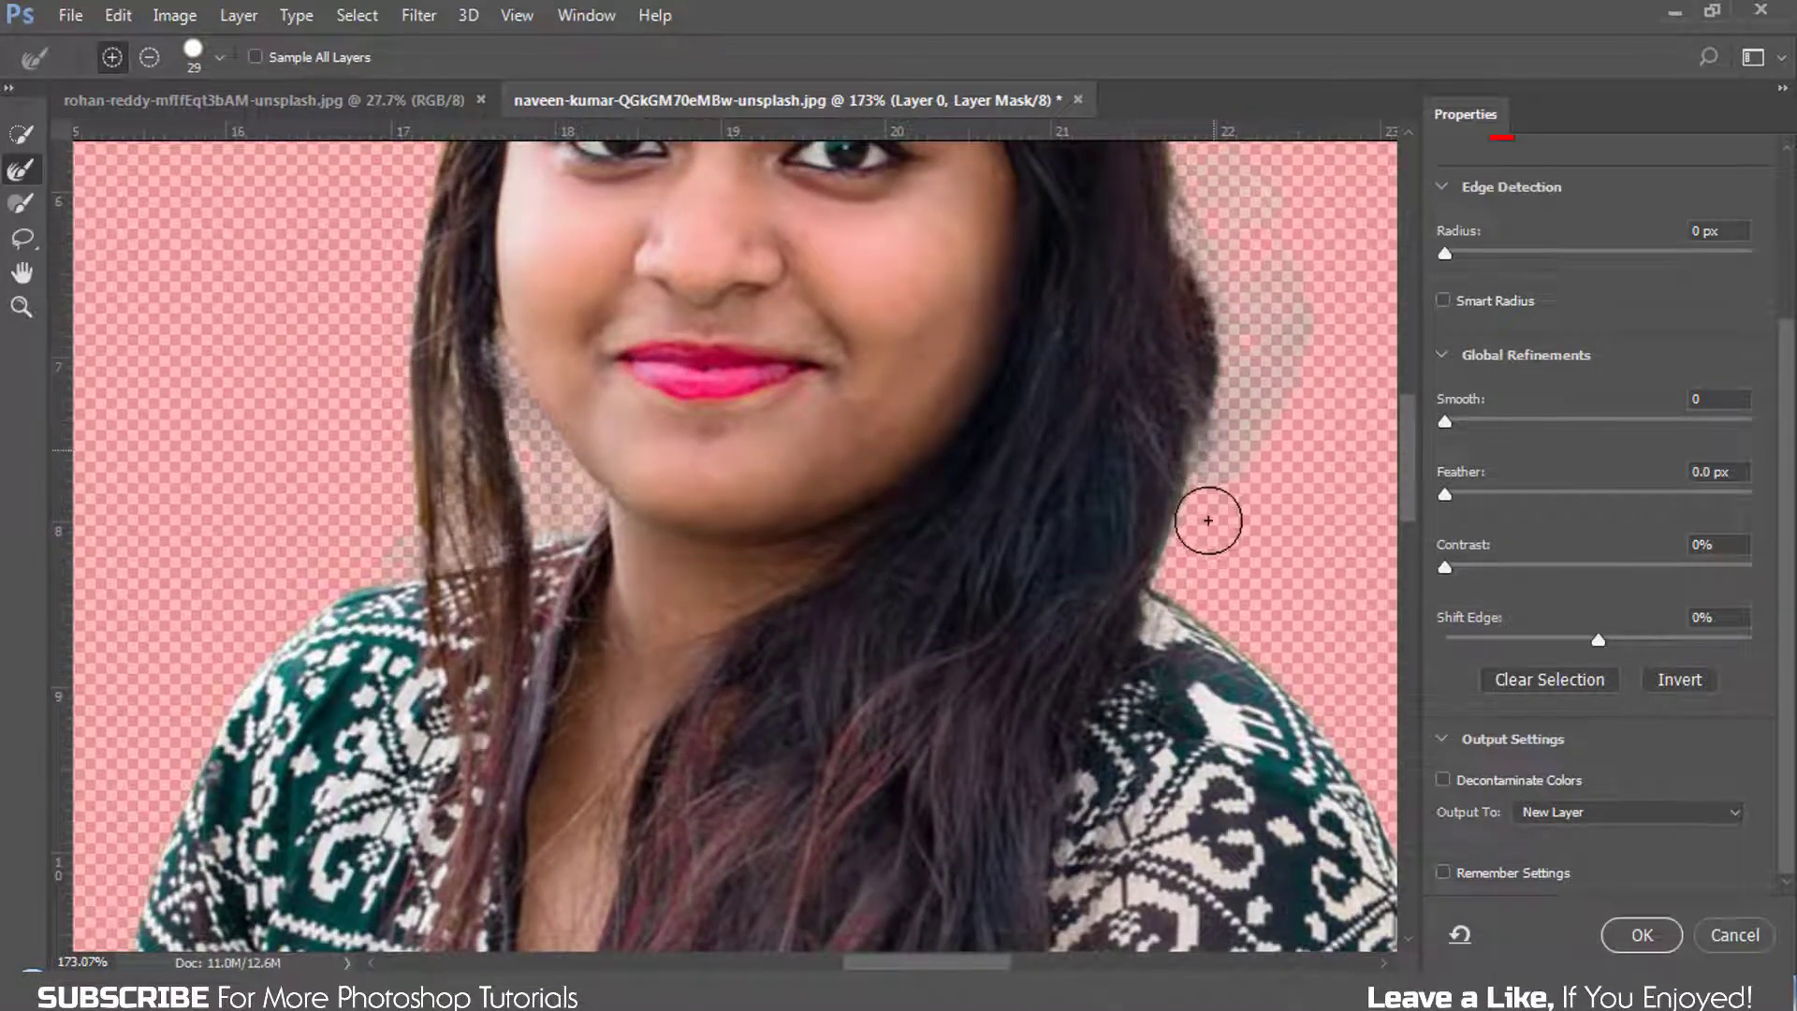
{"action": "scroll", "coordinate": [978, 596], "scroll_direction": "down", "scroll_amount": 3}
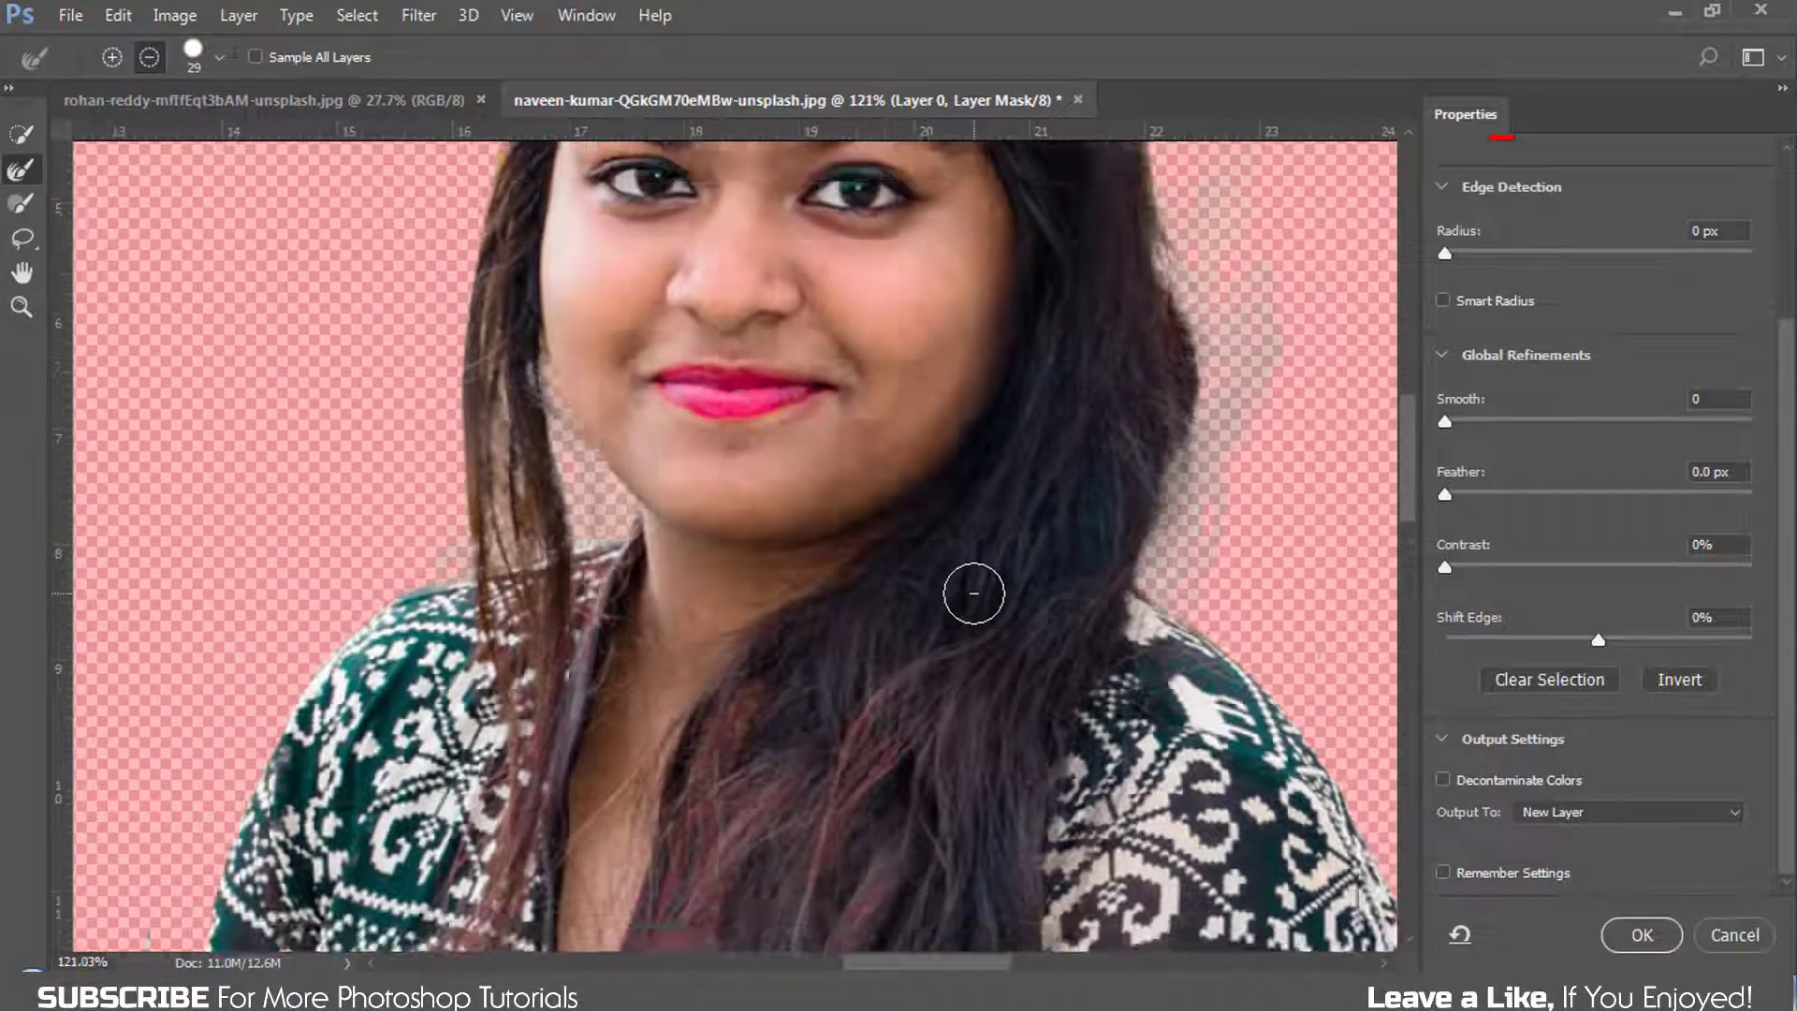
Step: Enable Smart Radius and Decontaminate Colors, and output the refined cutout to a New Layer with Layer Mask
{"action": "scroll", "coordinate": [973, 593], "scroll_direction": "down", "scroll_amount": 6}
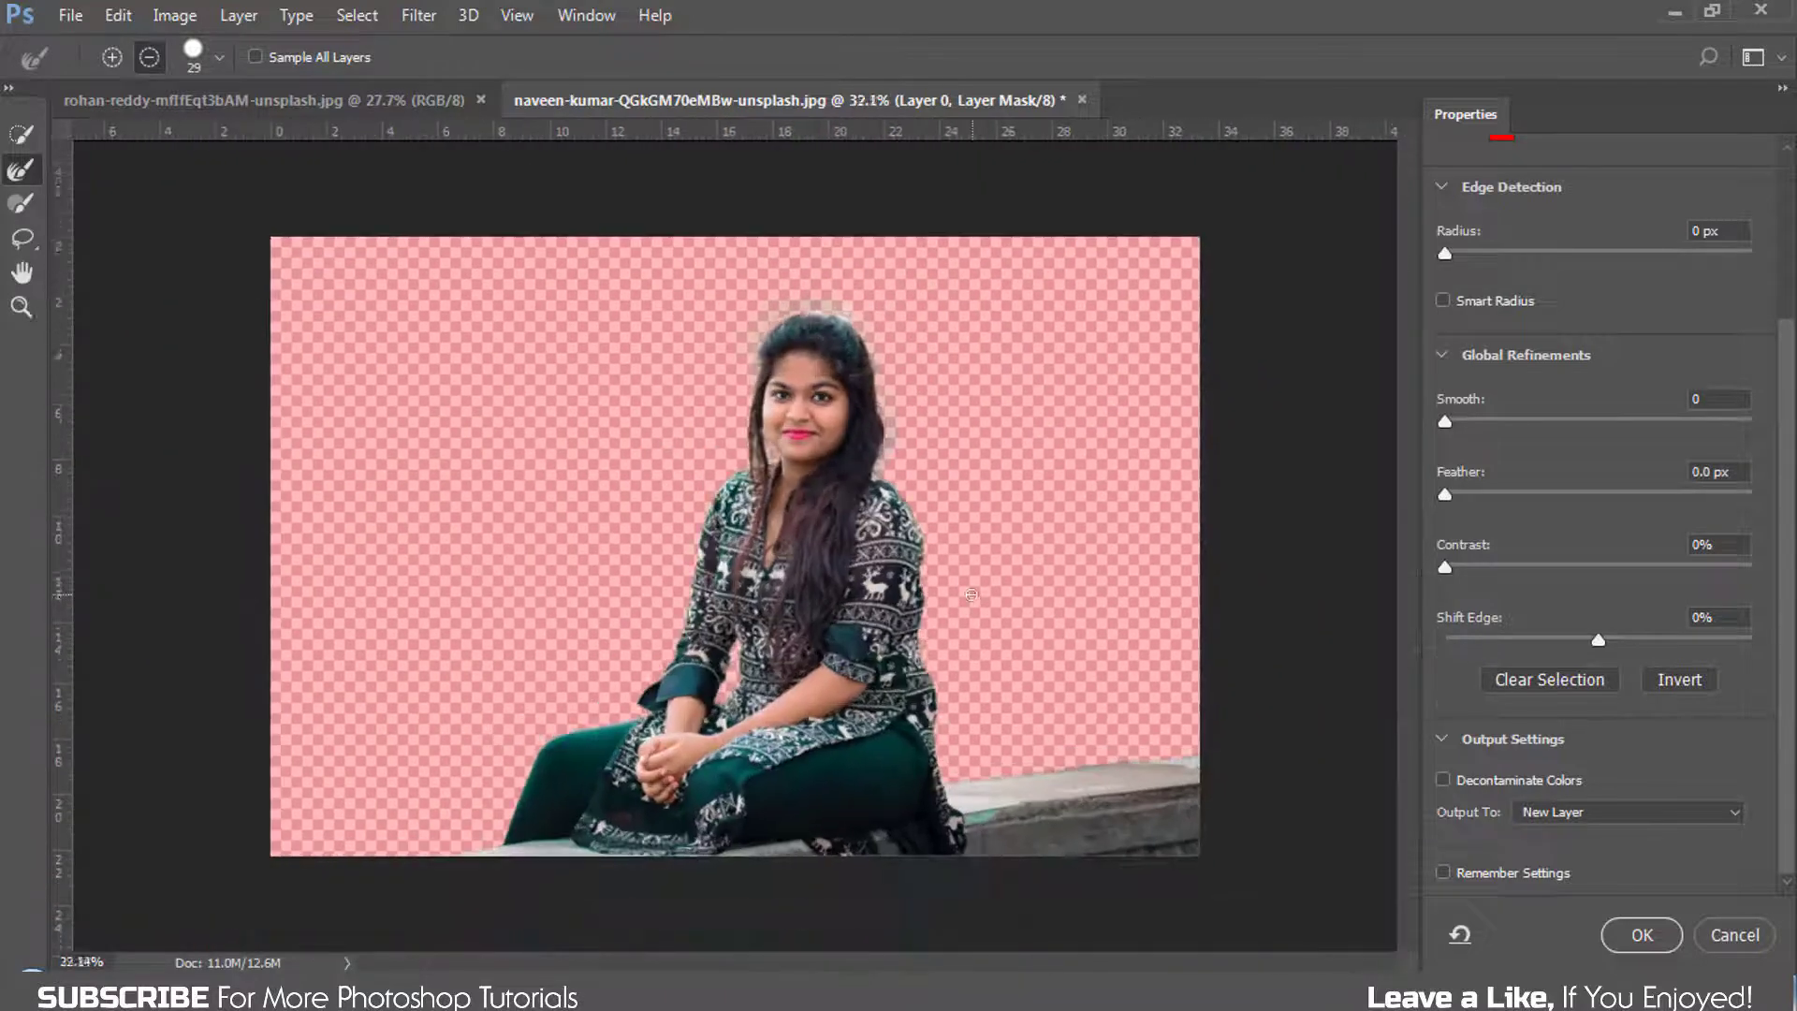
{"action": "scroll", "coordinate": [972, 594], "scroll_direction": "up", "scroll_amount": 1}
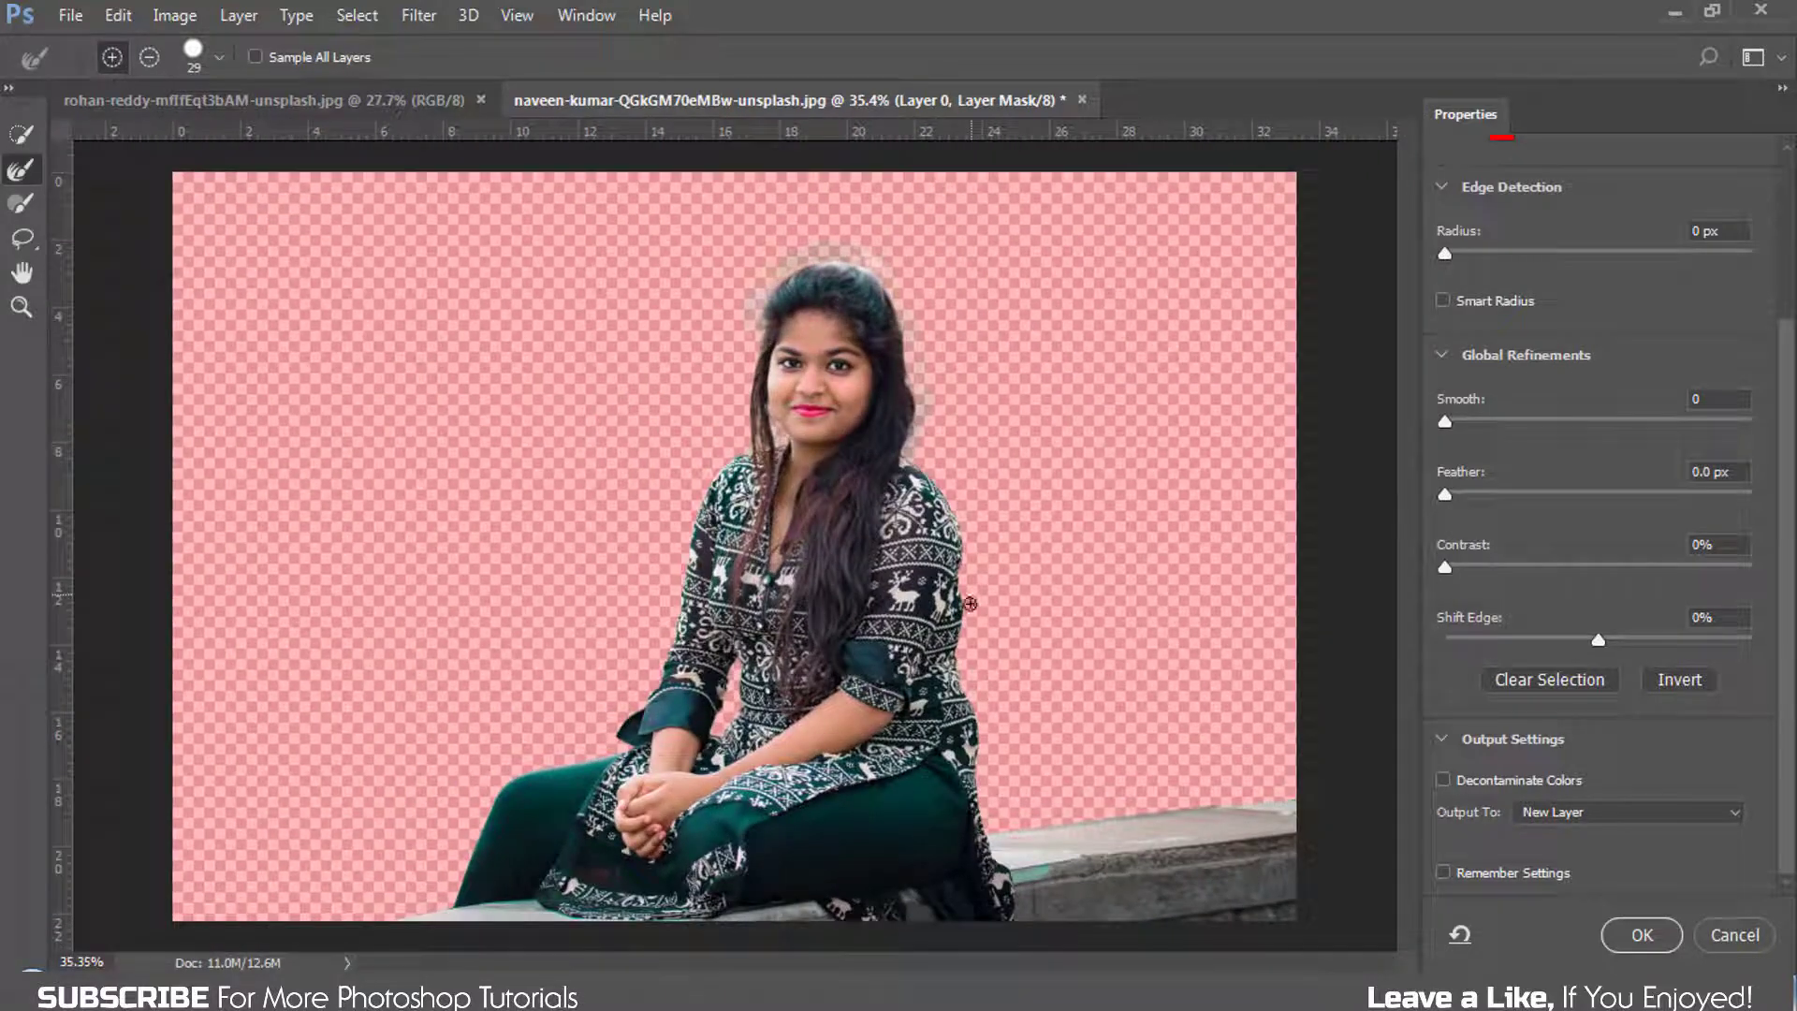
{"action": "left_click", "coordinate": [1470, 783]}
{"action": "left_click", "coordinate": [1464, 303]}
{"action": "left_click", "coordinate": [1582, 813]}
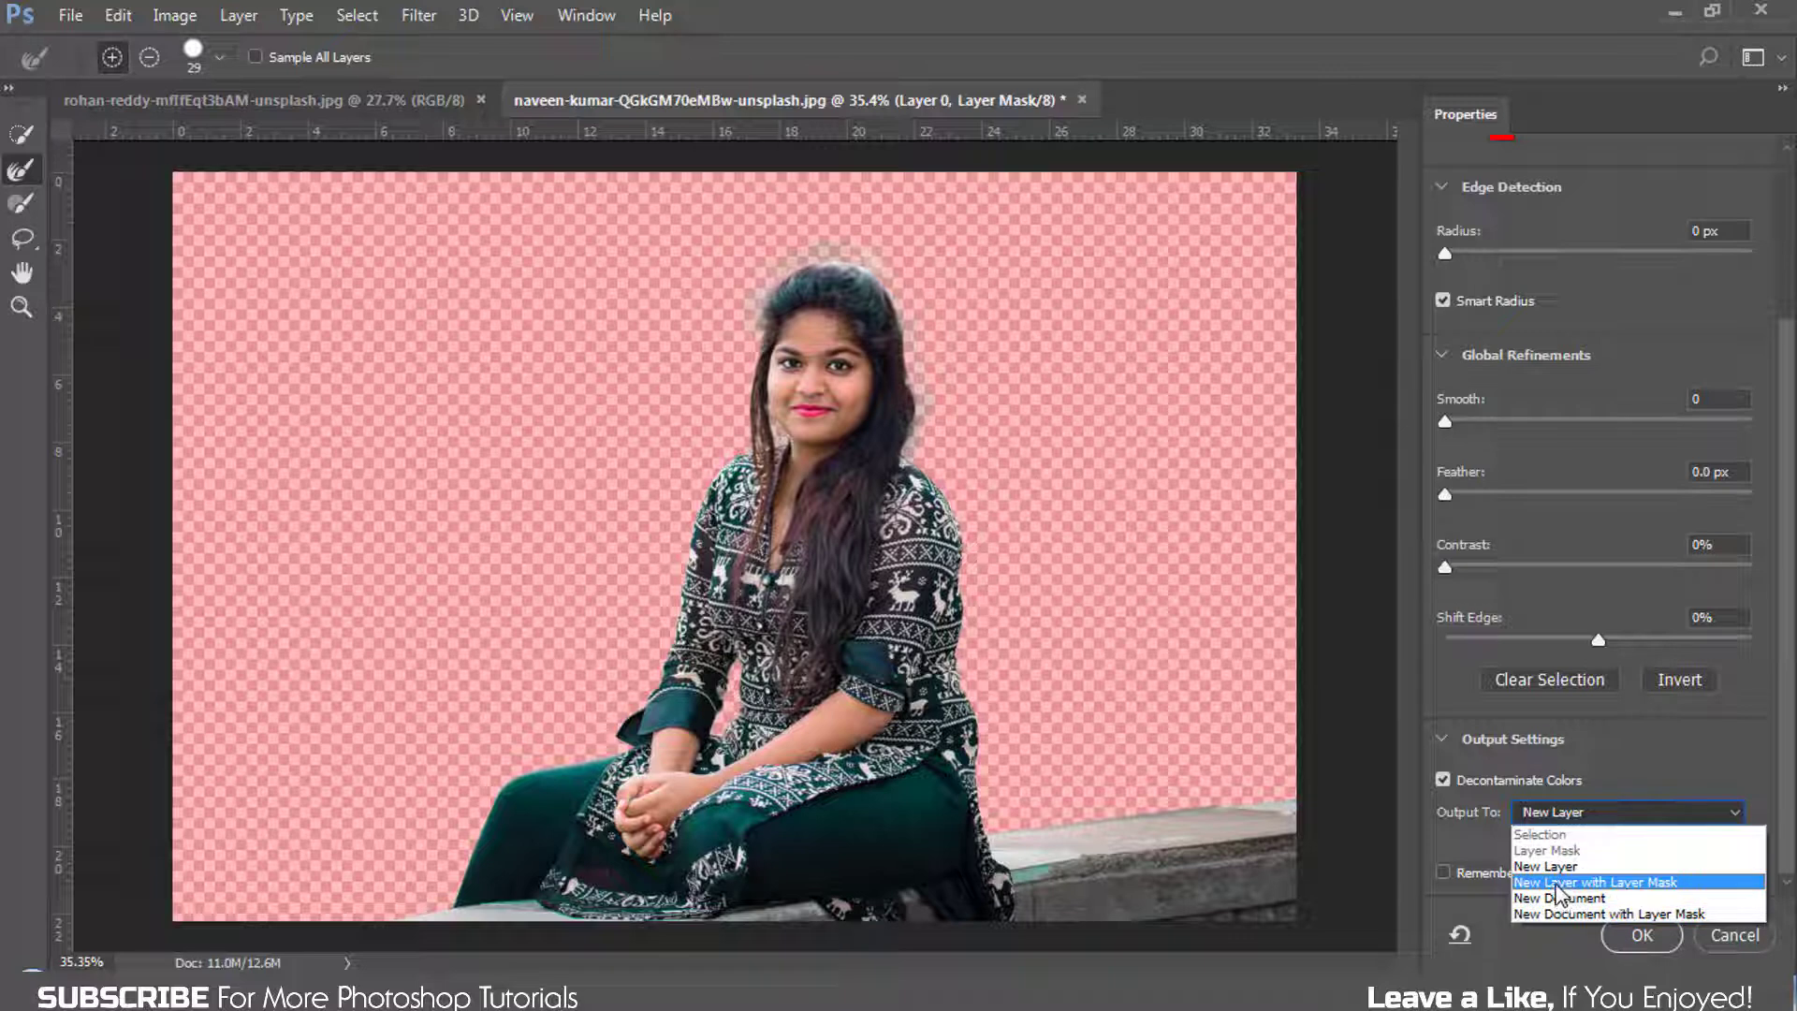
{"action": "left_click", "coordinate": [1595, 884]}
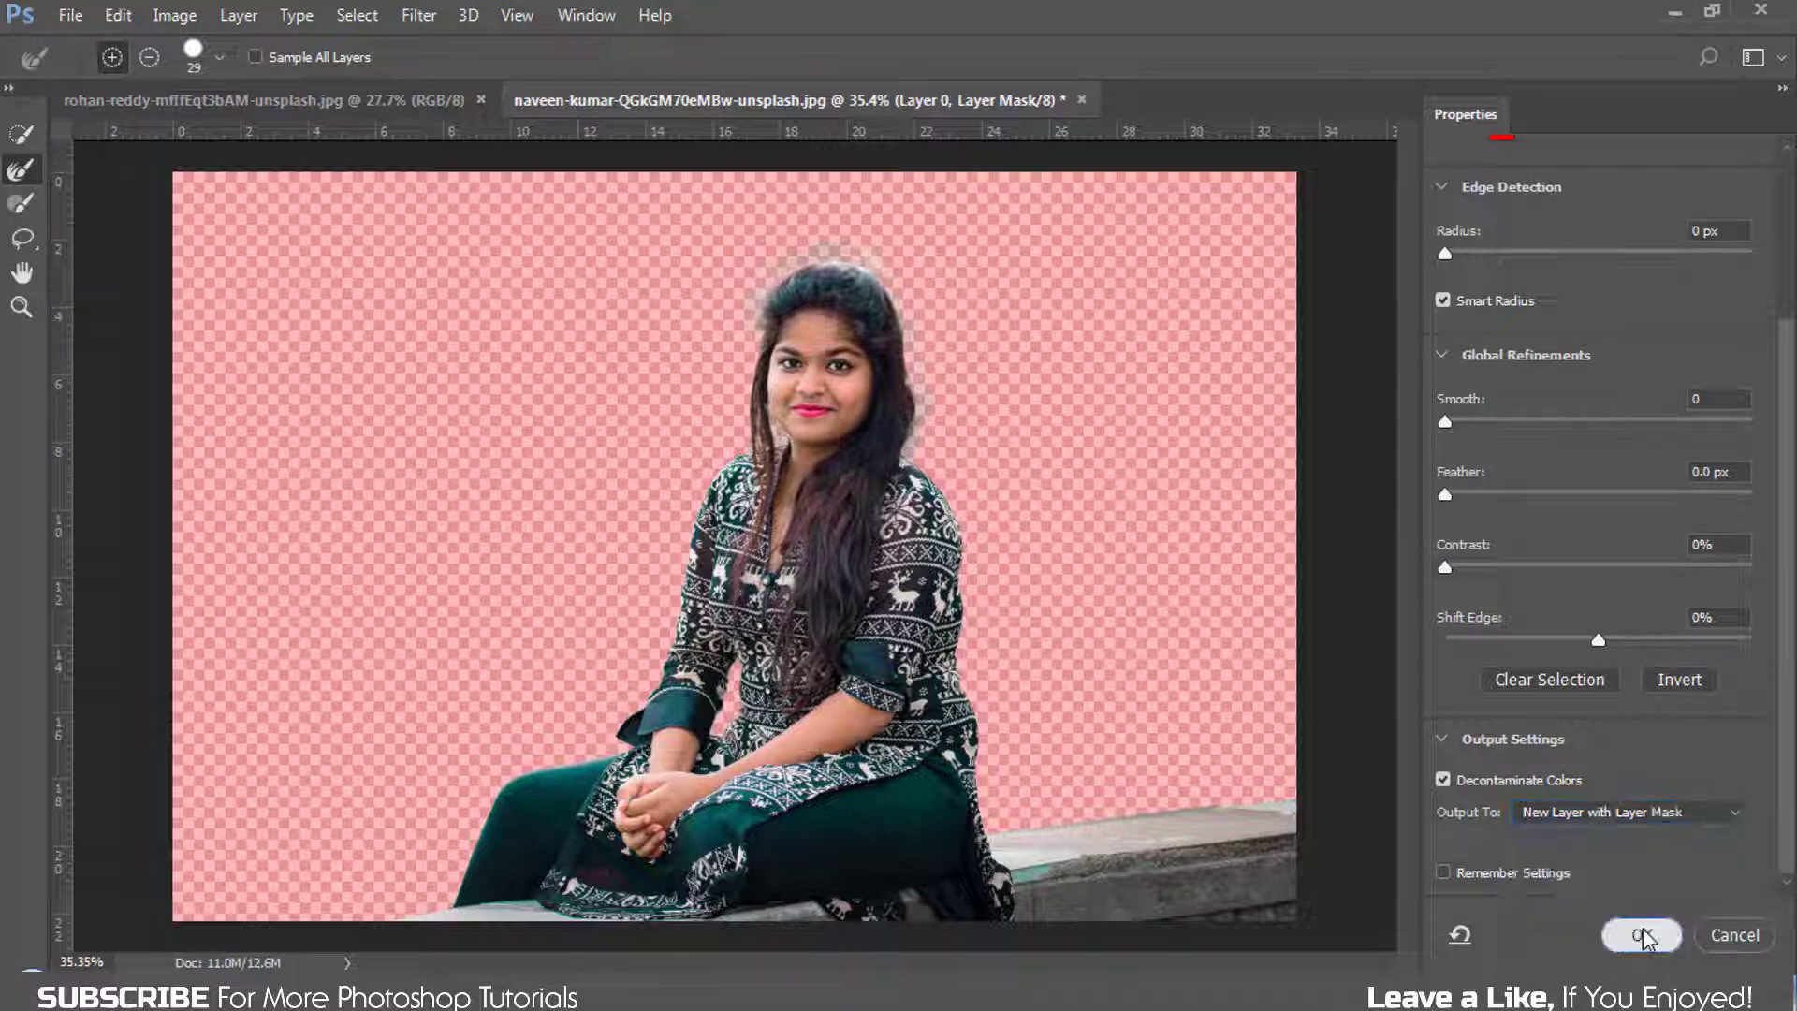
{"action": "left_click", "coordinate": [1641, 935]}
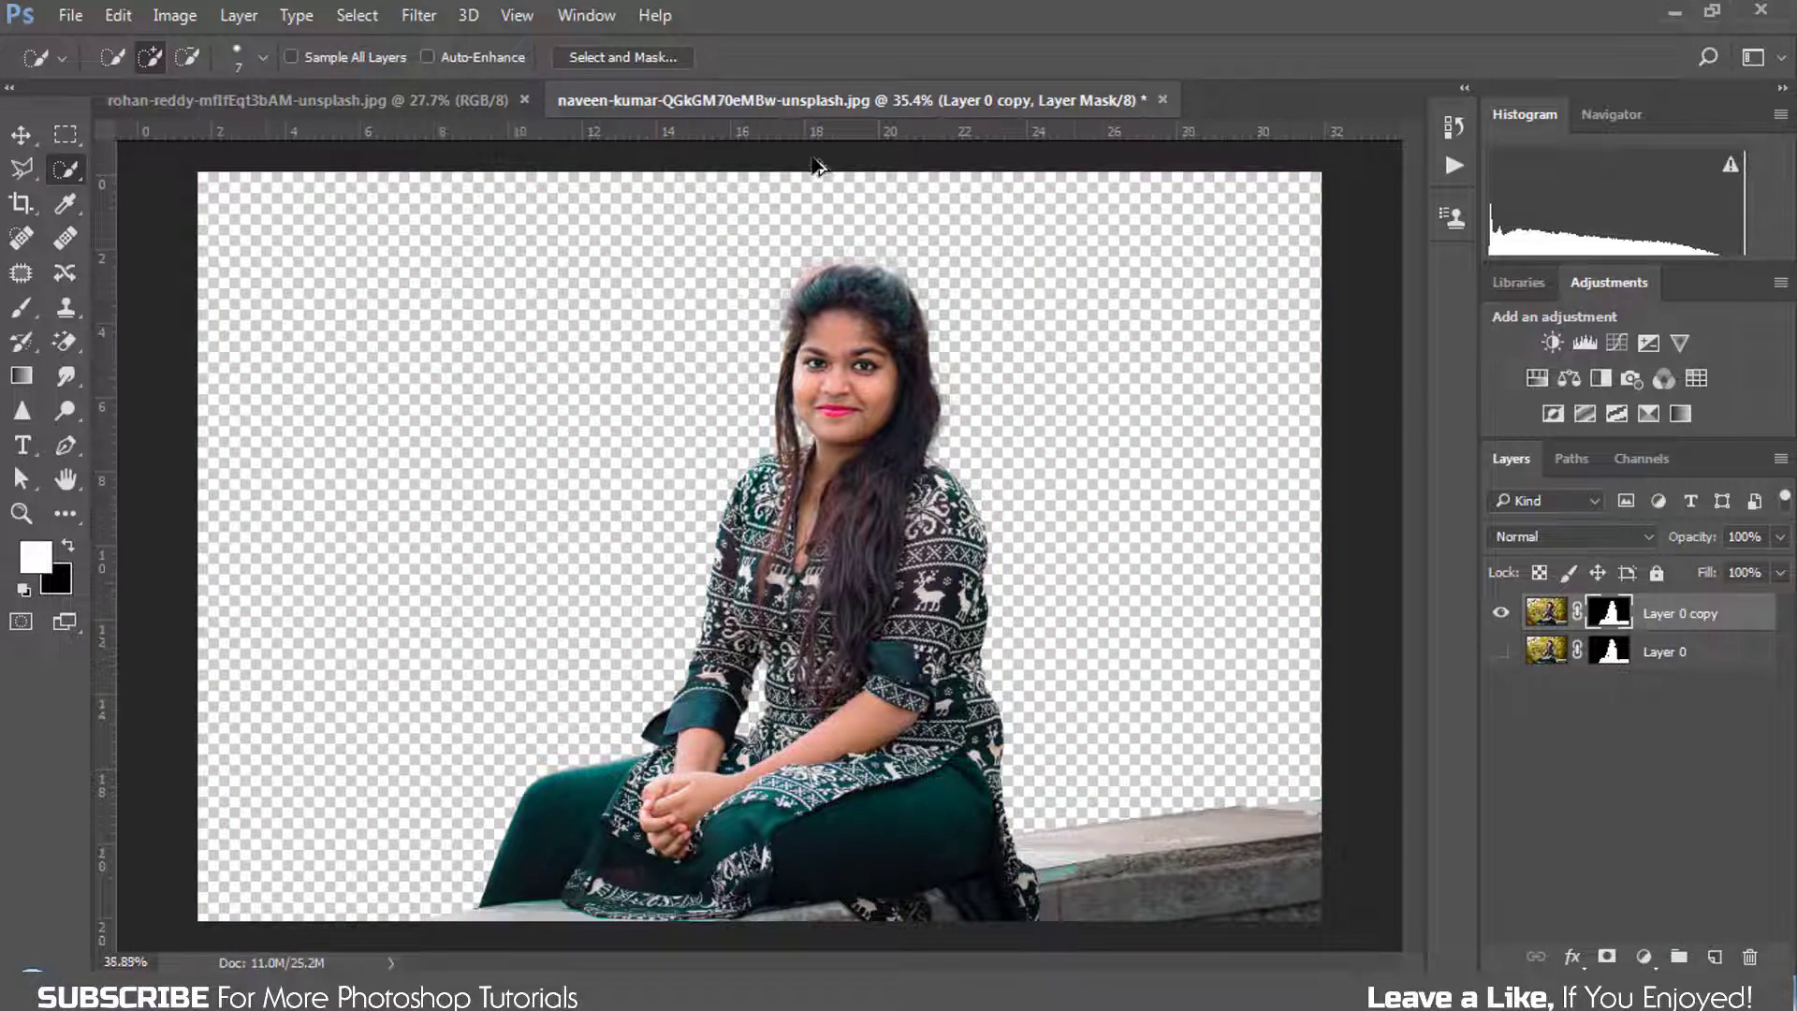
Step: Move the masked cutout layer of the woman into the city skyline document
{"action": "scroll", "coordinate": [786, 353], "scroll_direction": "up", "scroll_amount": 3}
{"action": "scroll", "coordinate": [794, 360], "scroll_direction": "down", "scroll_amount": 4}
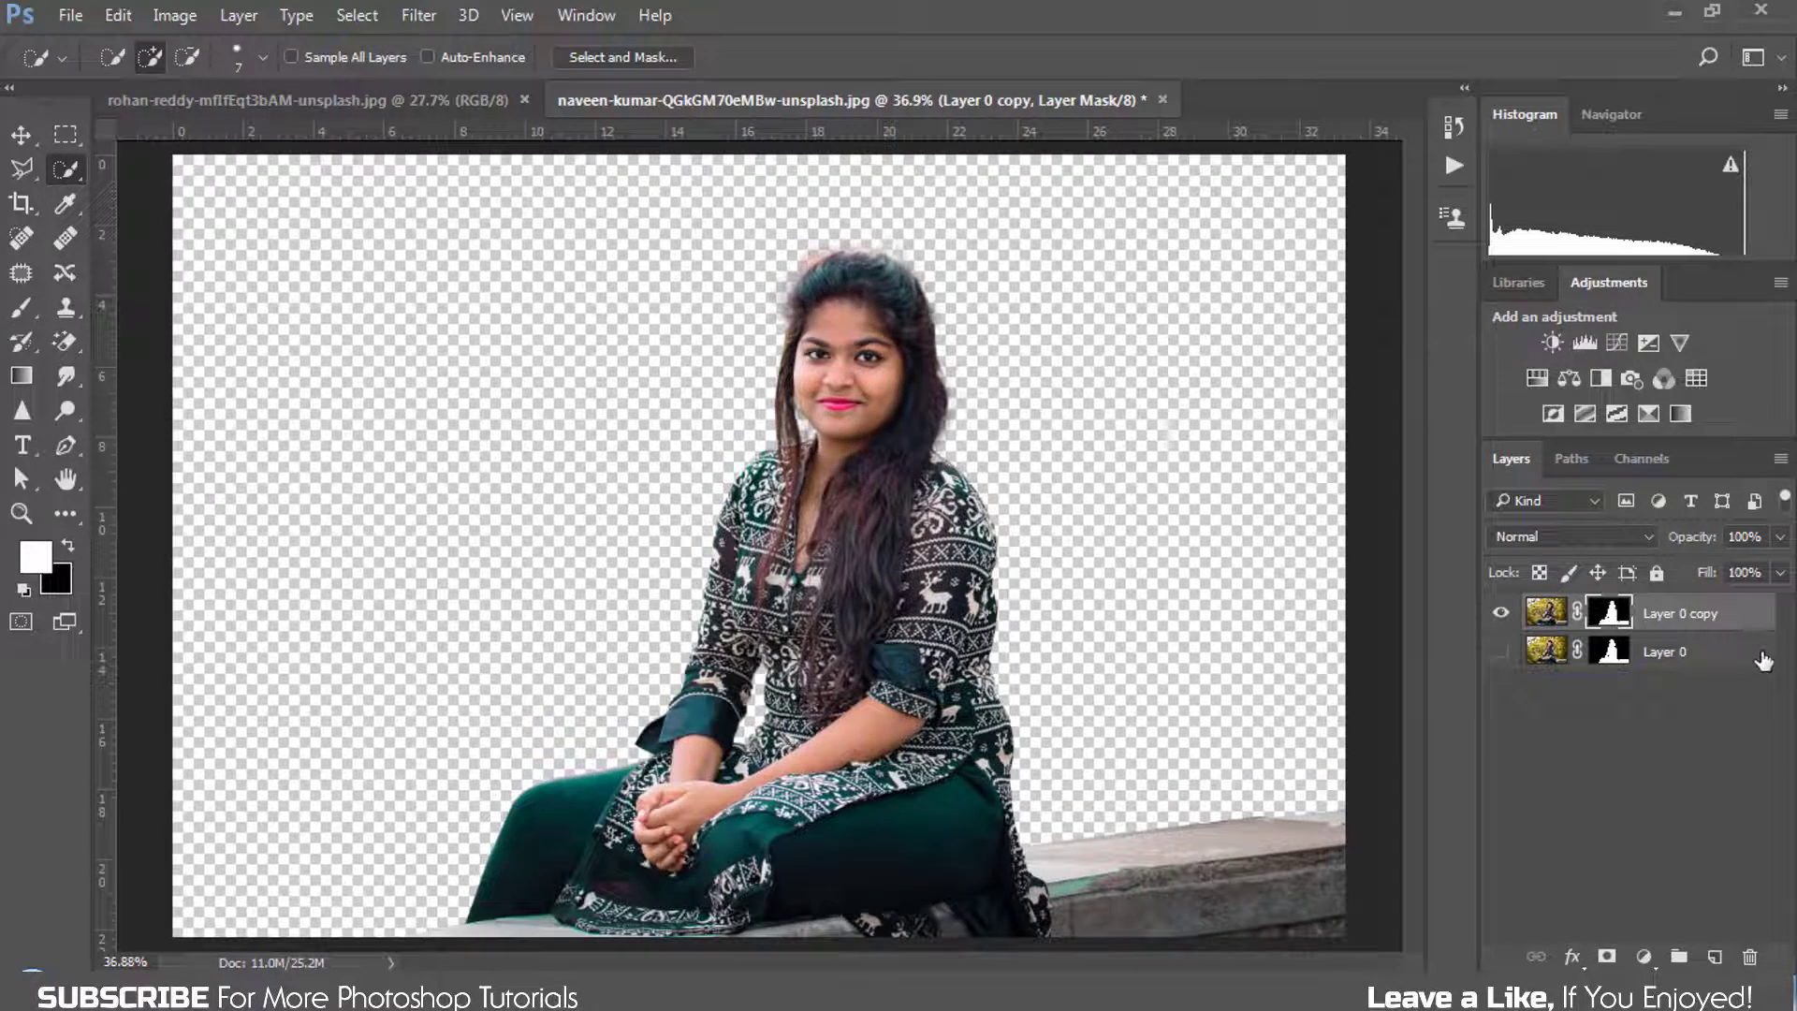
{"action": "left_click", "coordinate": [7, 134]}
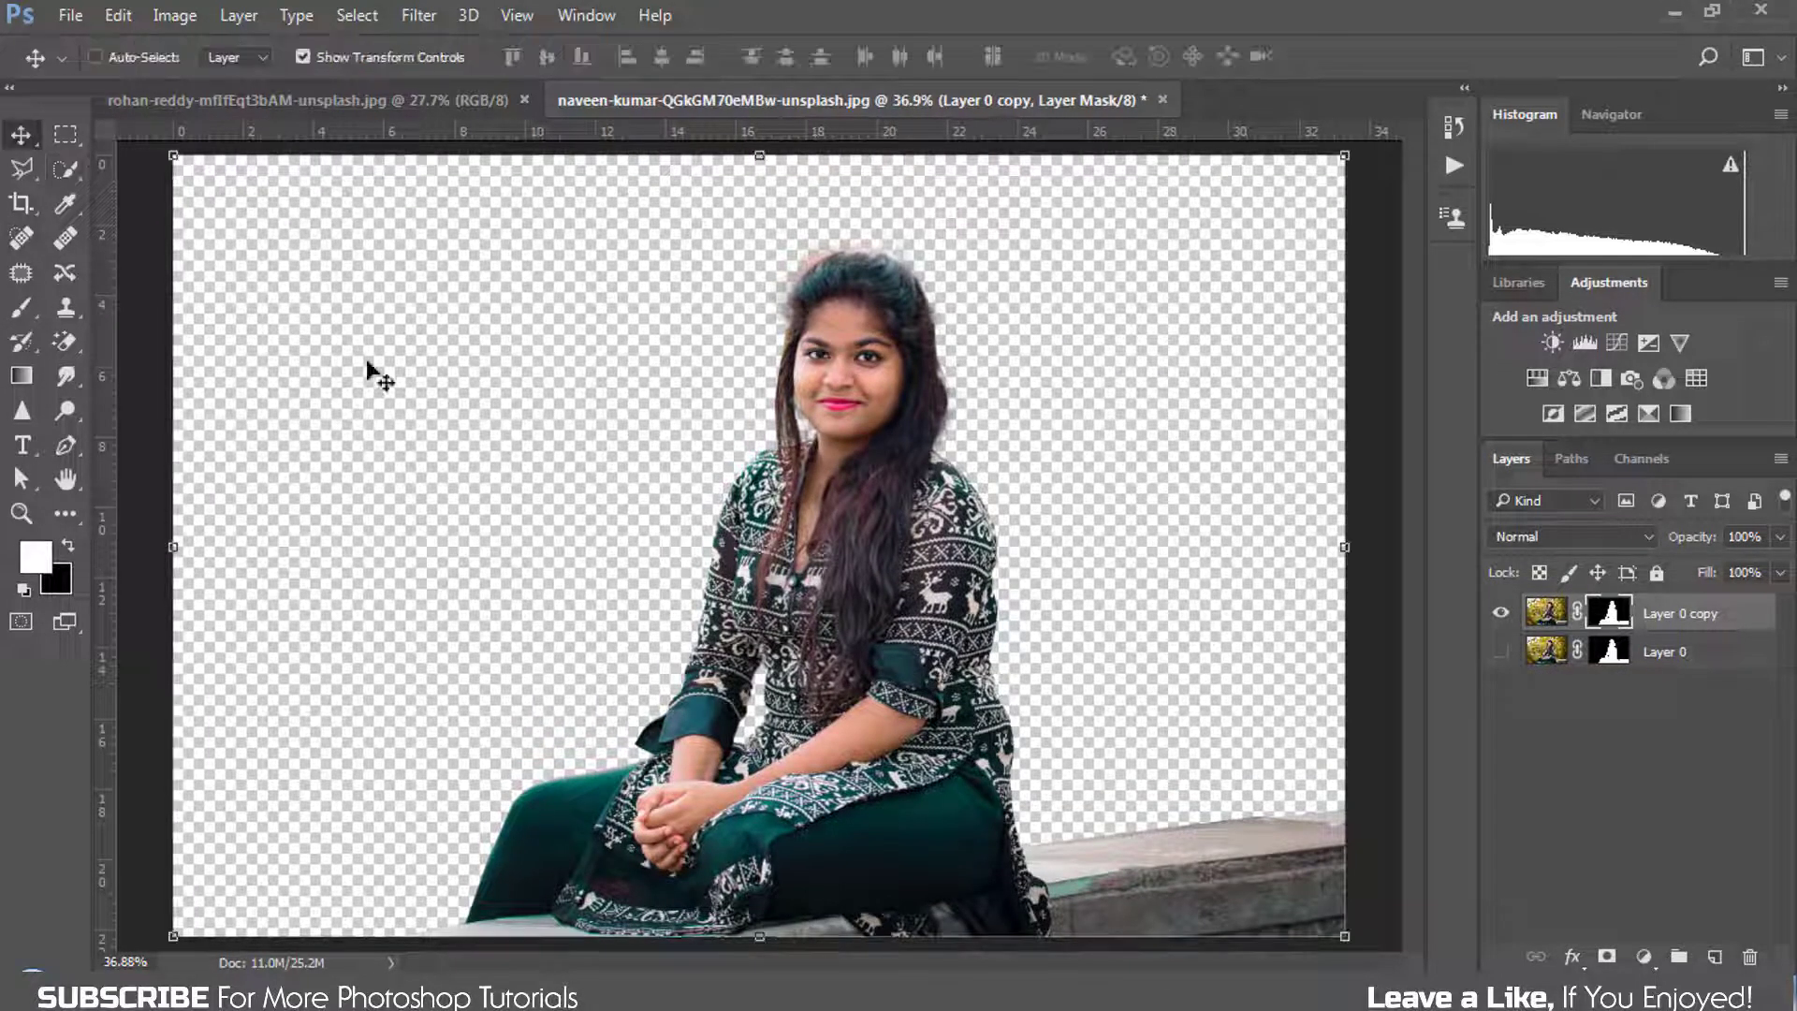
{"action": "left_click_drag", "start_coordinate": [807, 400], "coordinate": [768, 566]}
Step: Scale the woman's cutout to about 135% and place it along the lower right of the city image
{"action": "scroll", "coordinate": [791, 559], "scroll_direction": "down", "scroll_amount": 2}
{"action": "left_click_drag", "start_coordinate": [792, 627], "coordinate": [744, 746]}
{"action": "left_click_drag", "start_coordinate": [974, 423], "coordinate": [1221, 287]}
{"action": "left_click_drag", "start_coordinate": [872, 714], "coordinate": [955, 729]}
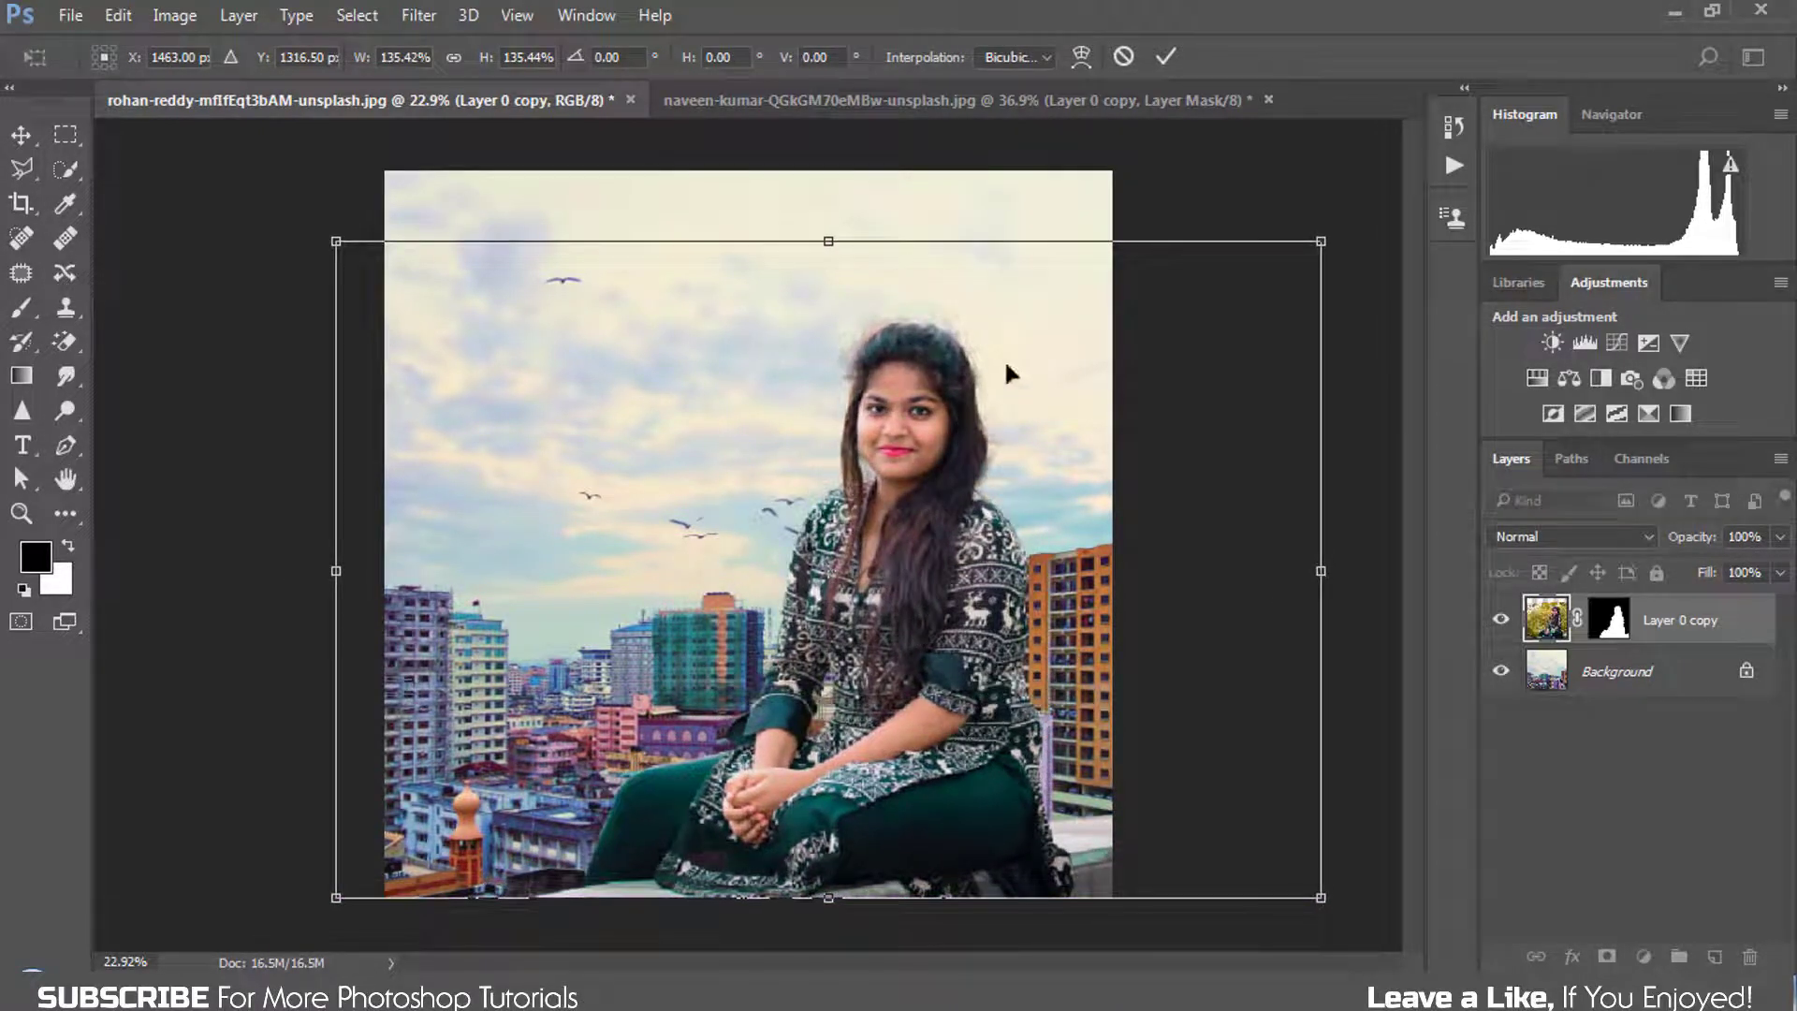
{"action": "left_click", "coordinate": [1166, 58]}
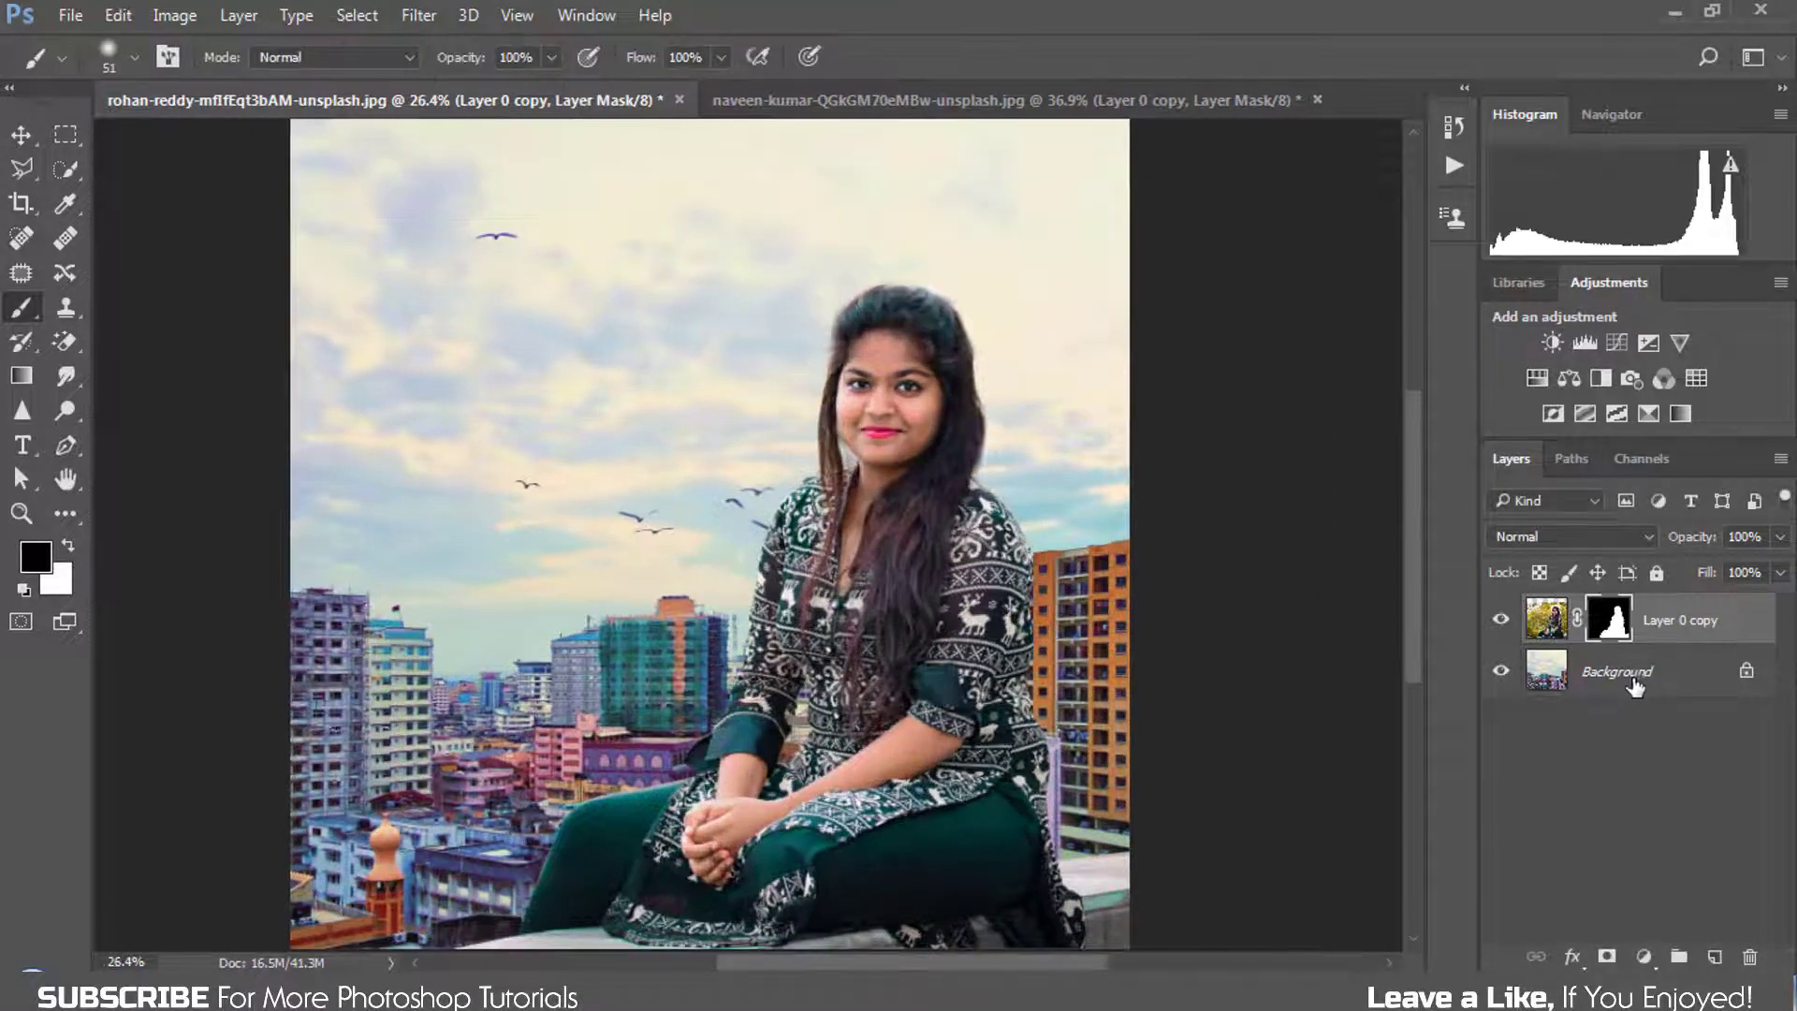
Step: Convert the city Background layer to a Smart Object
{"action": "left_click", "coordinate": [1634, 683]}
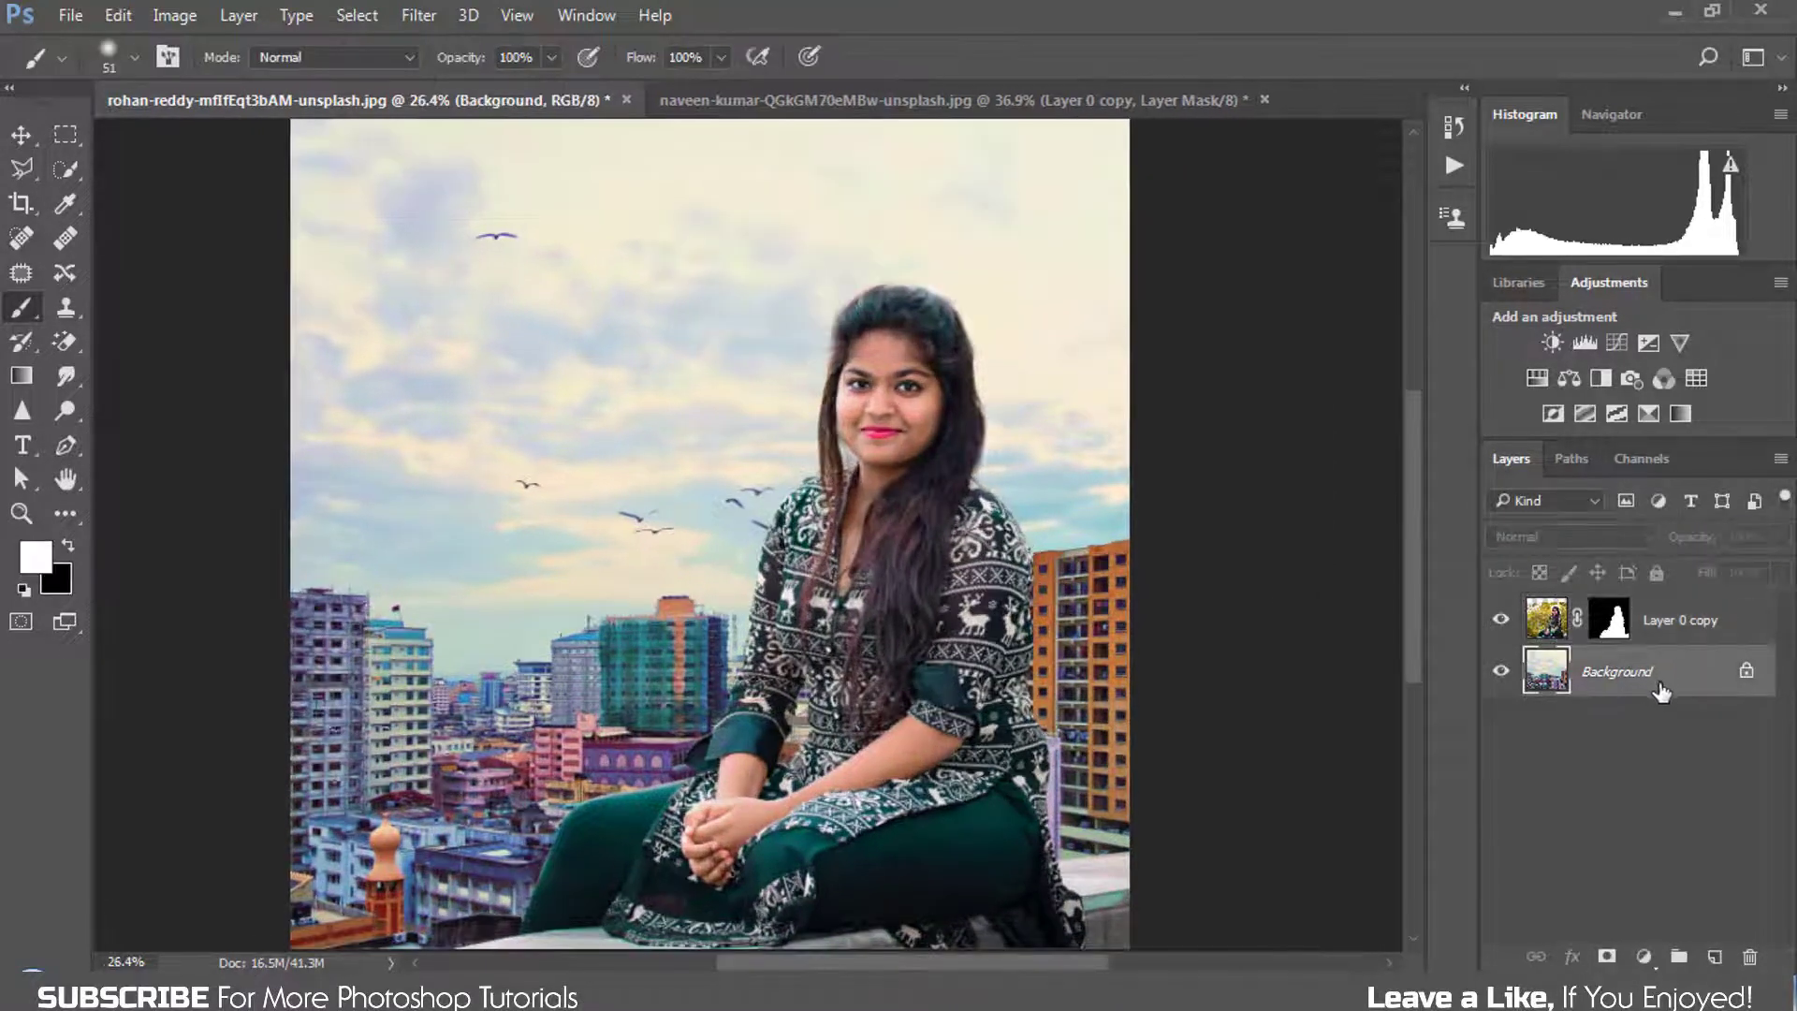
{"action": "right_click", "coordinate": [1664, 680]}
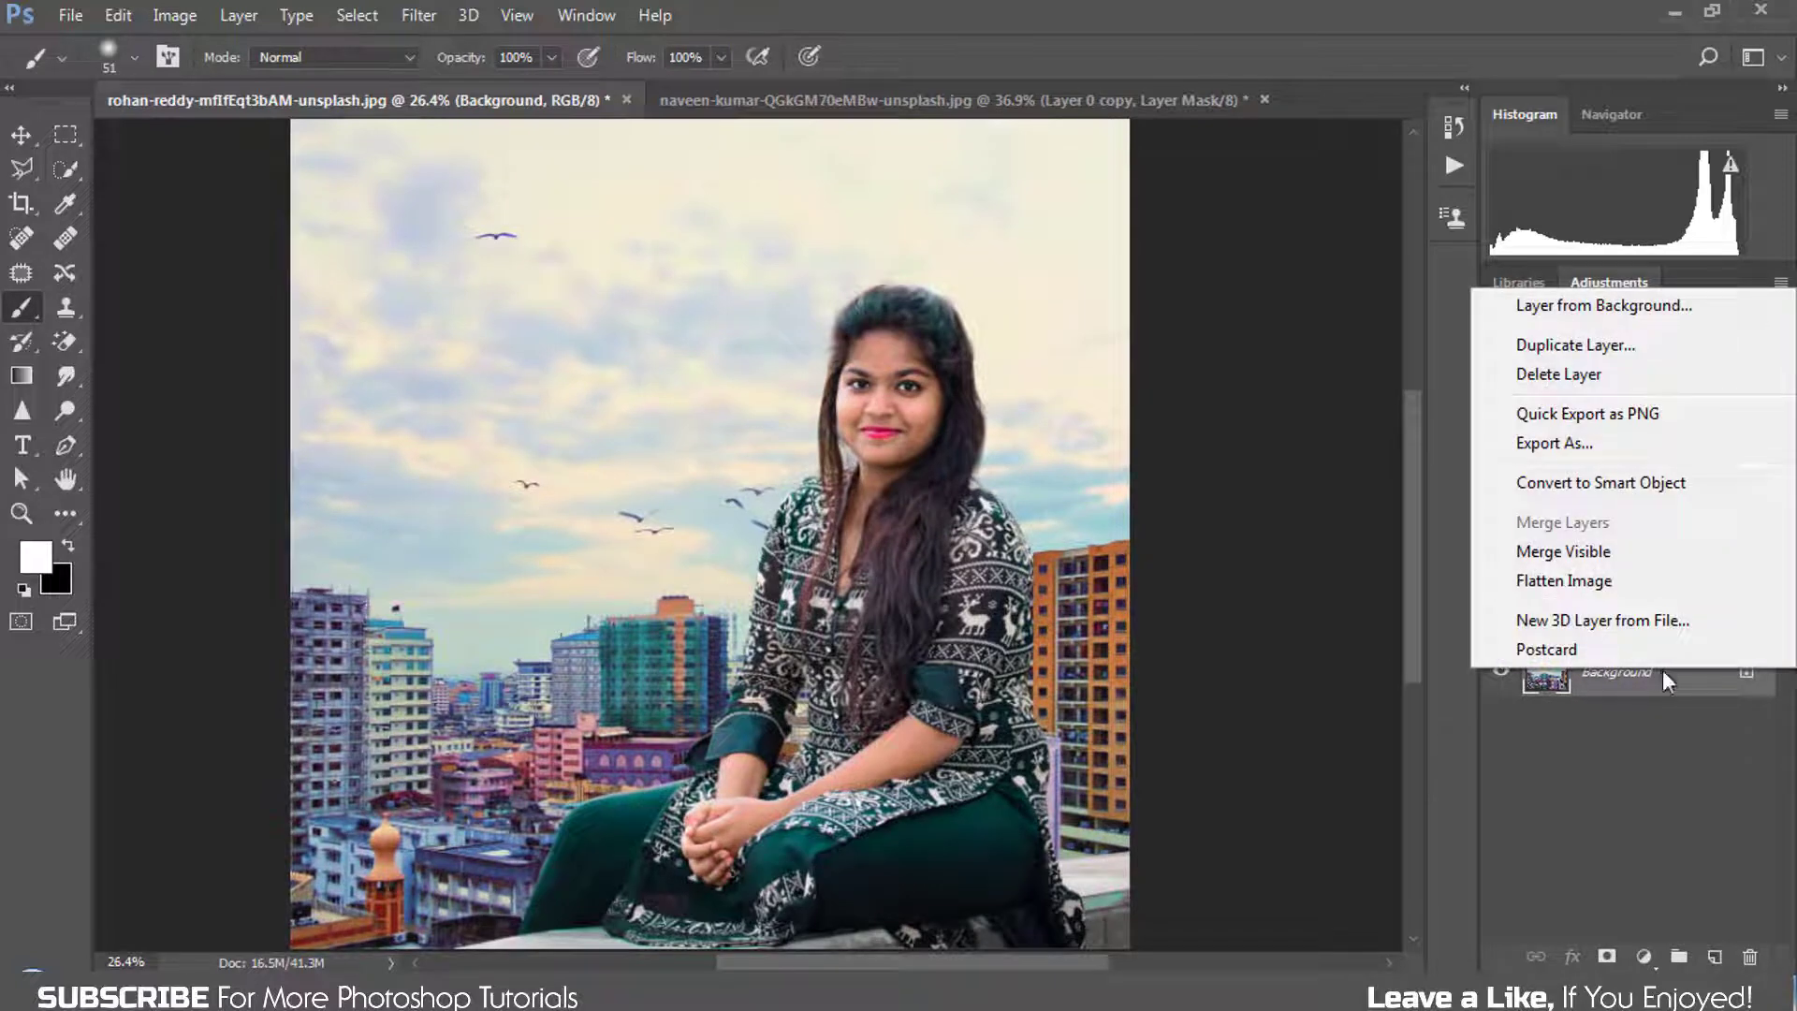
{"action": "left_click", "coordinate": [1600, 482]}
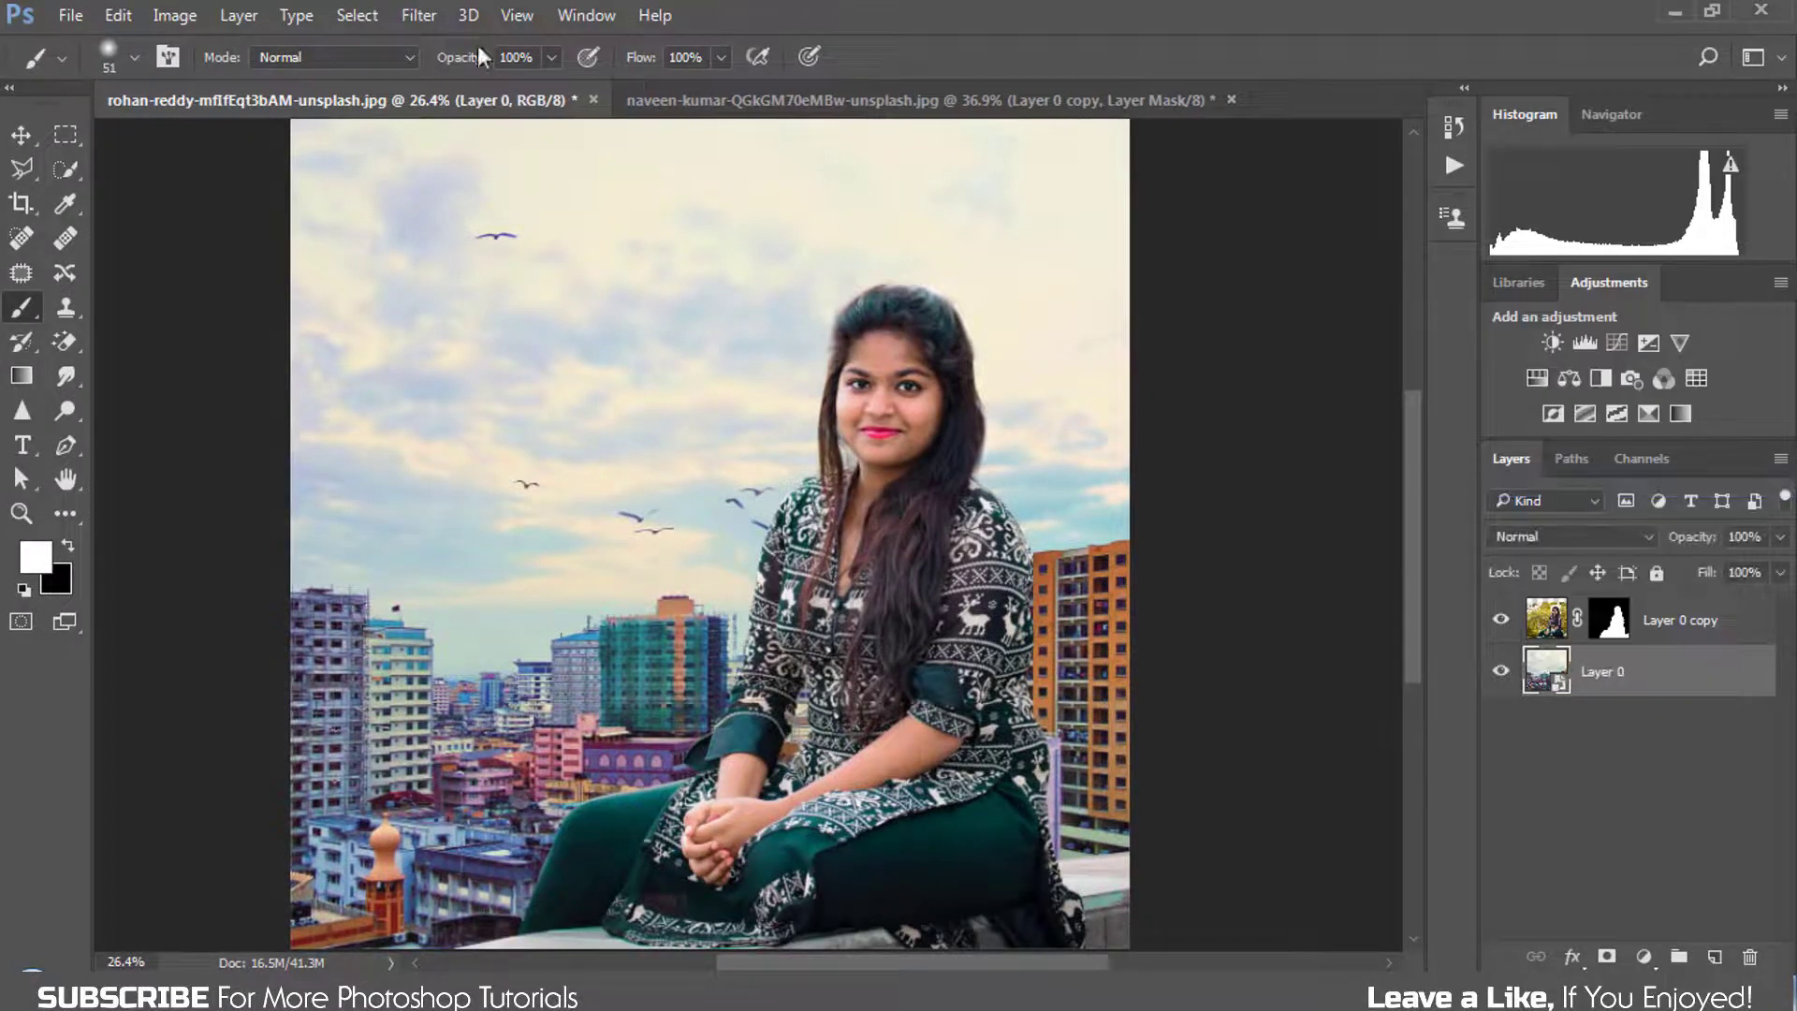
Step: Apply a Gaussian Blur with a 3.3-pixel radius to the city background layer
{"action": "left_click", "coordinate": [418, 15]}
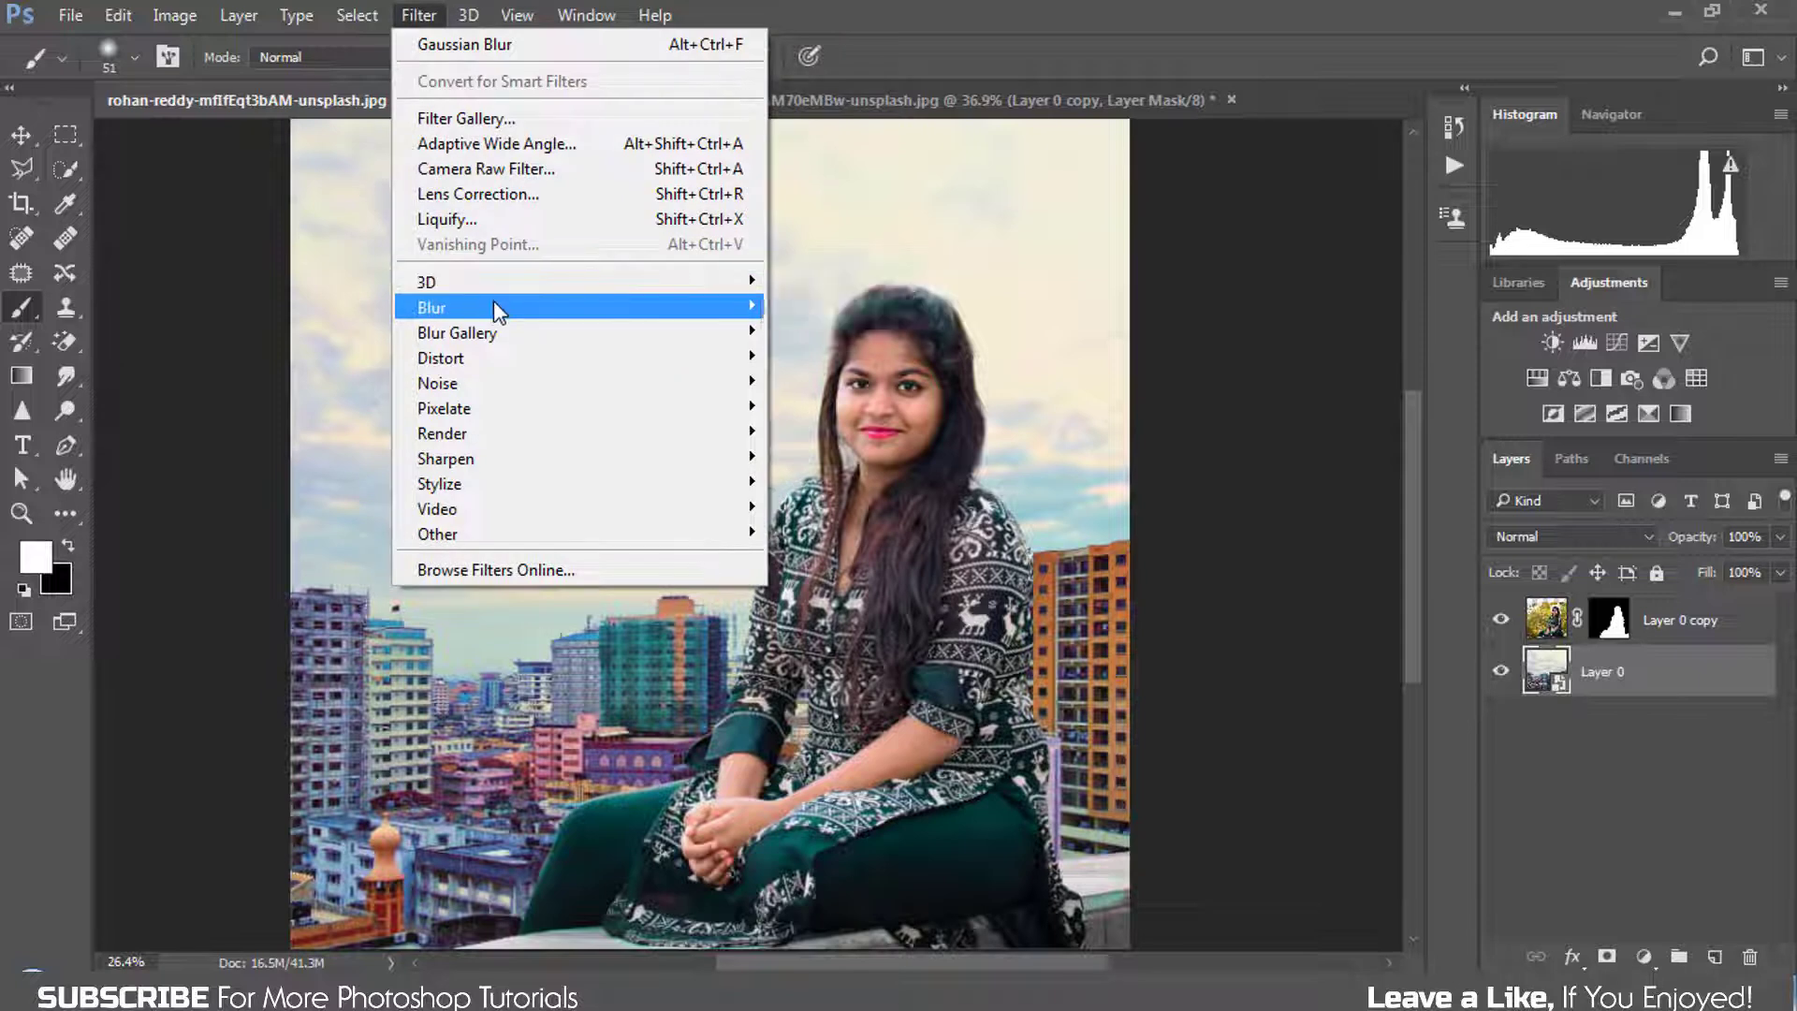
{"action": "mouse_move", "coordinate": [492, 308]}
{"action": "left_click", "coordinate": [829, 407]}
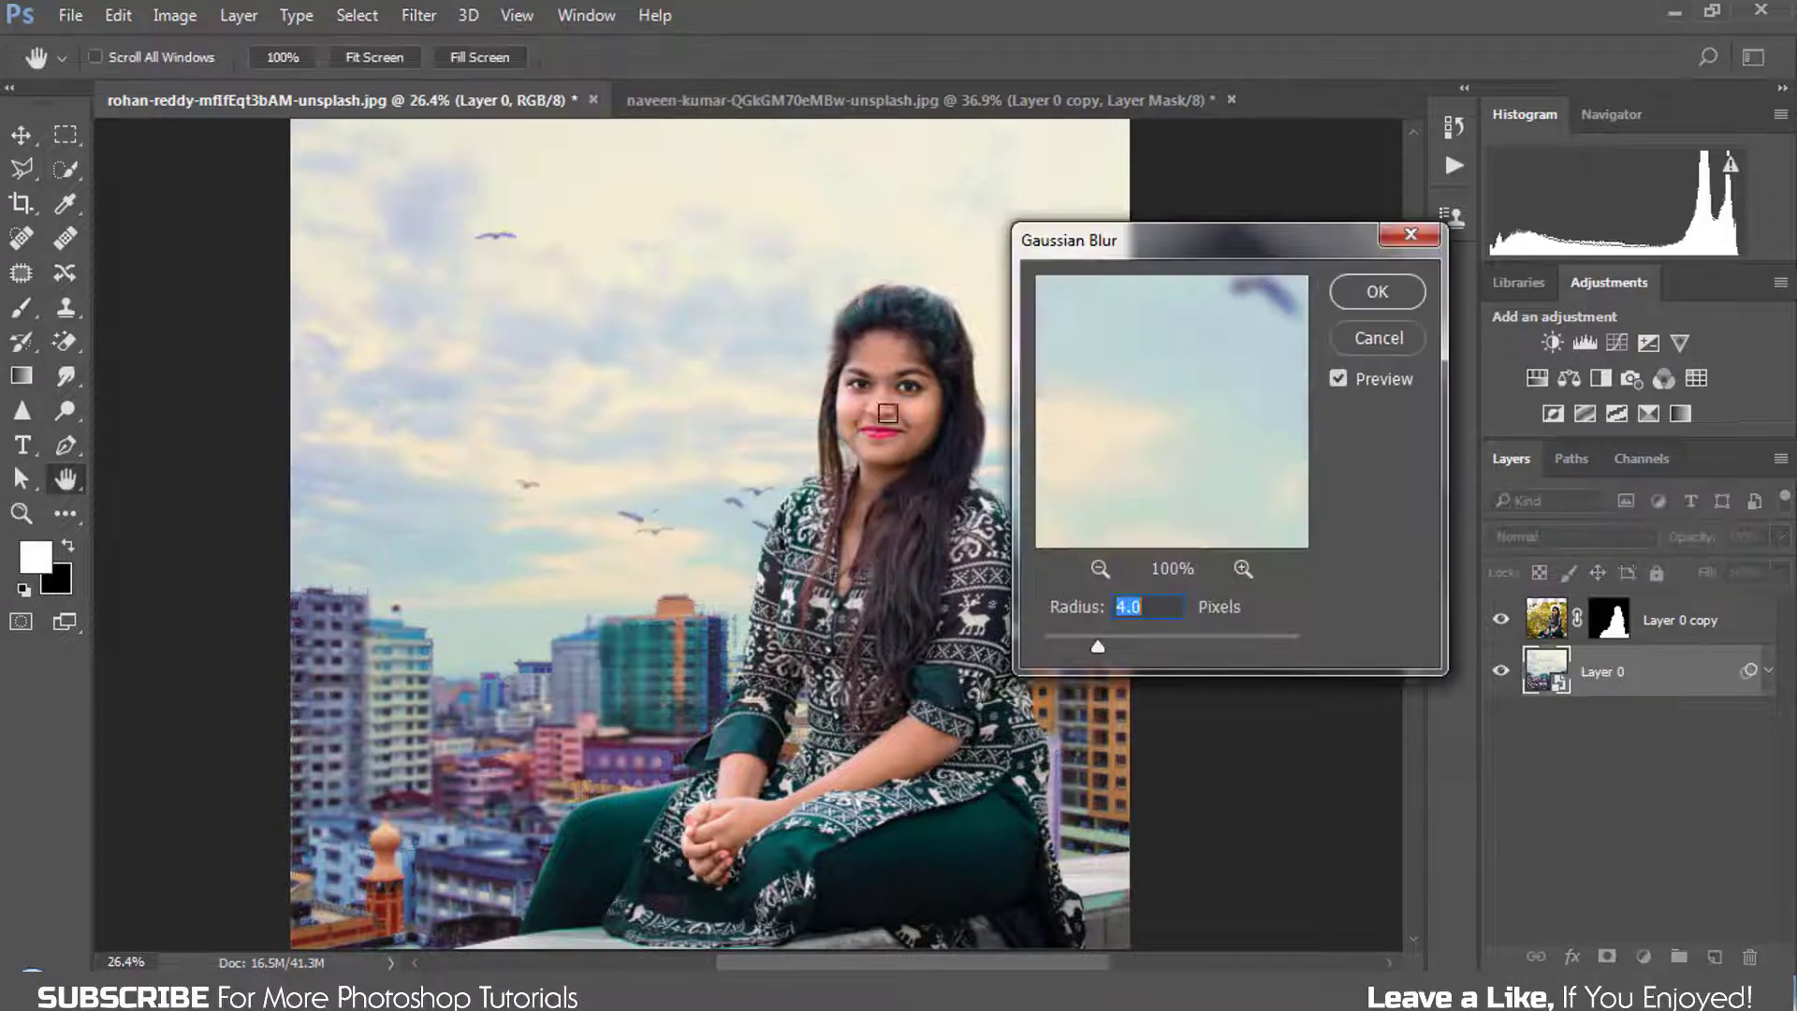
{"action": "left_click_drag", "start_coordinate": [1131, 642], "coordinate": [1099, 639]}
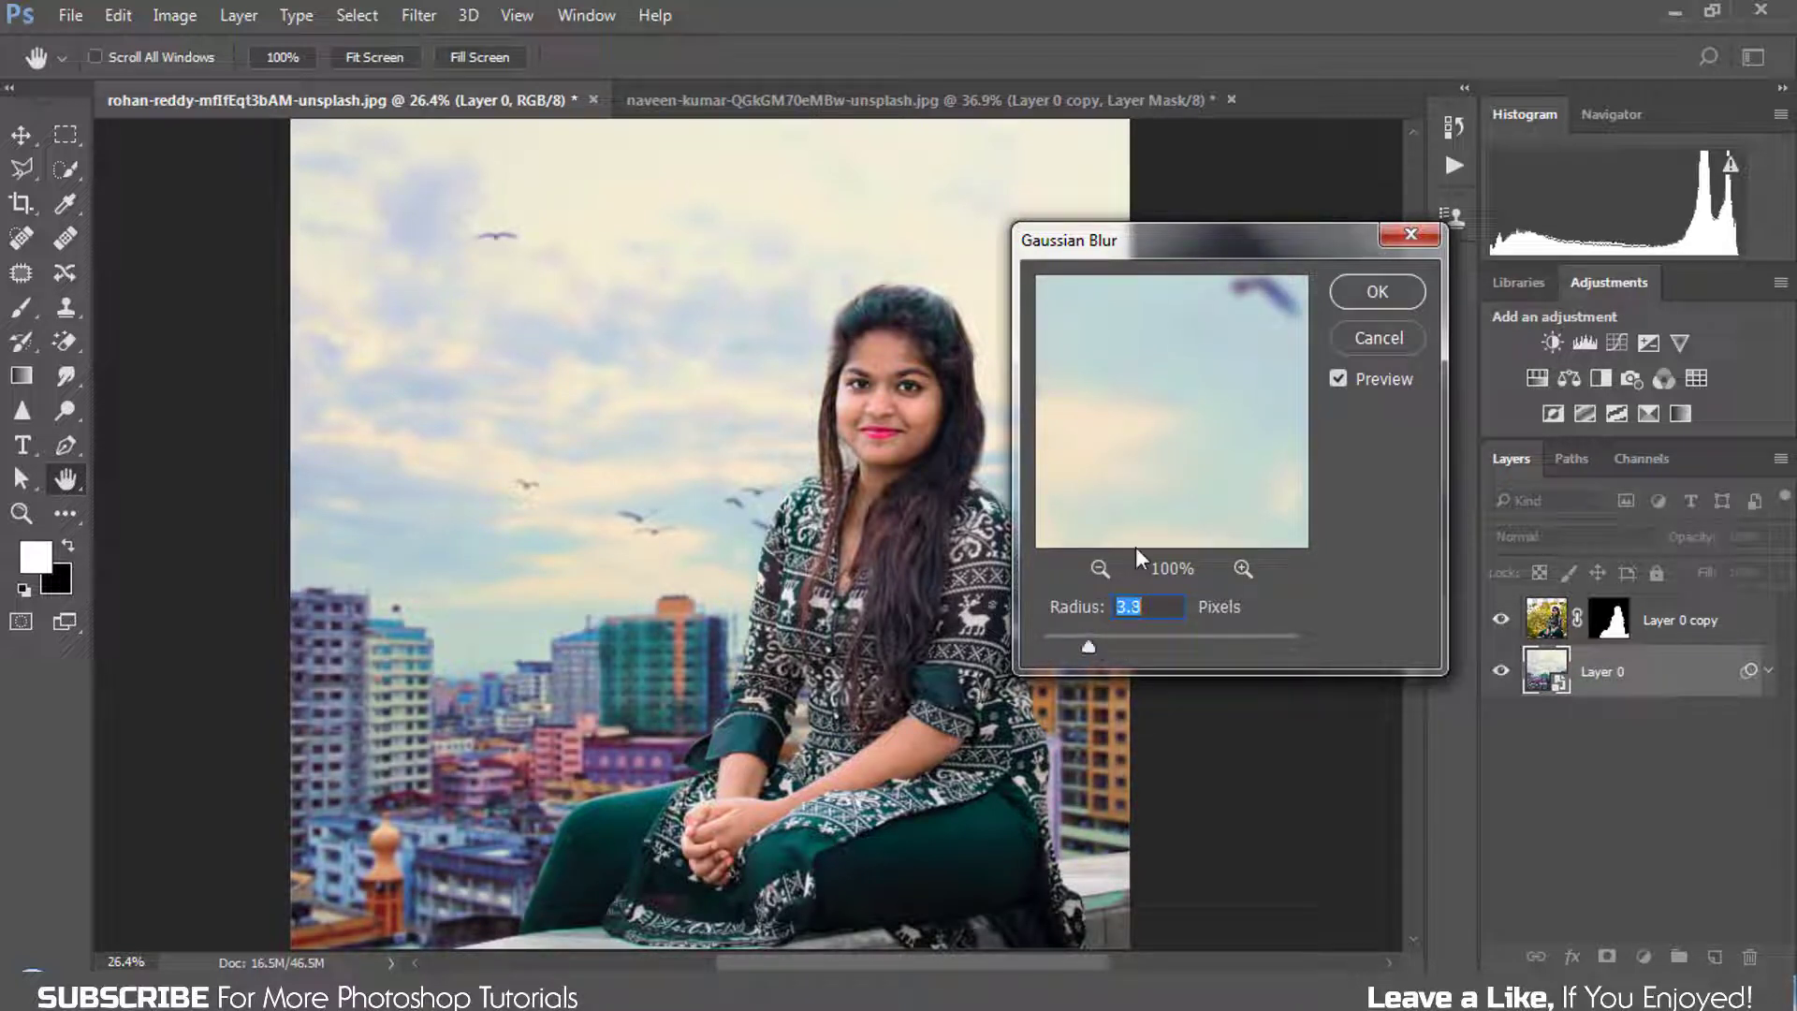
{"action": "left_click", "coordinate": [1372, 301]}
Step: Add a Color Lookup adjustment layer above the woman's cutout and load the 2Strip.look 3D LUT
{"action": "key", "text": "b"}
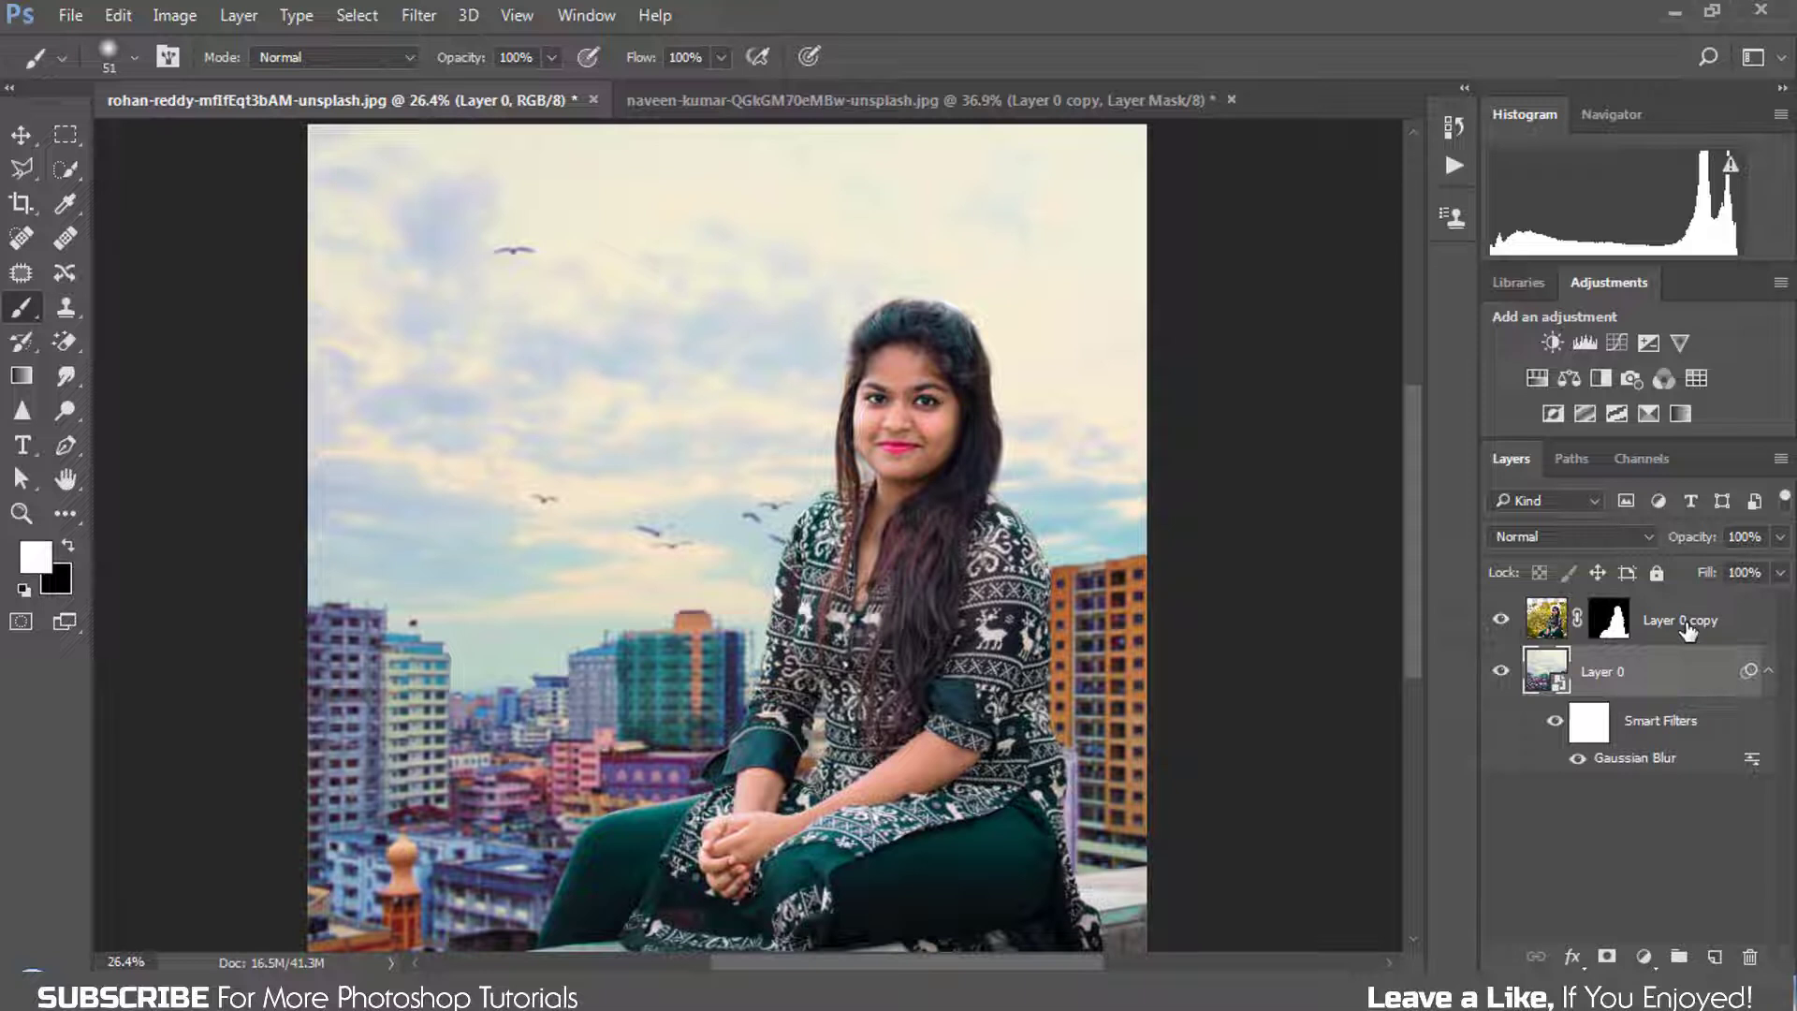
{"action": "left_click", "coordinate": [1688, 630]}
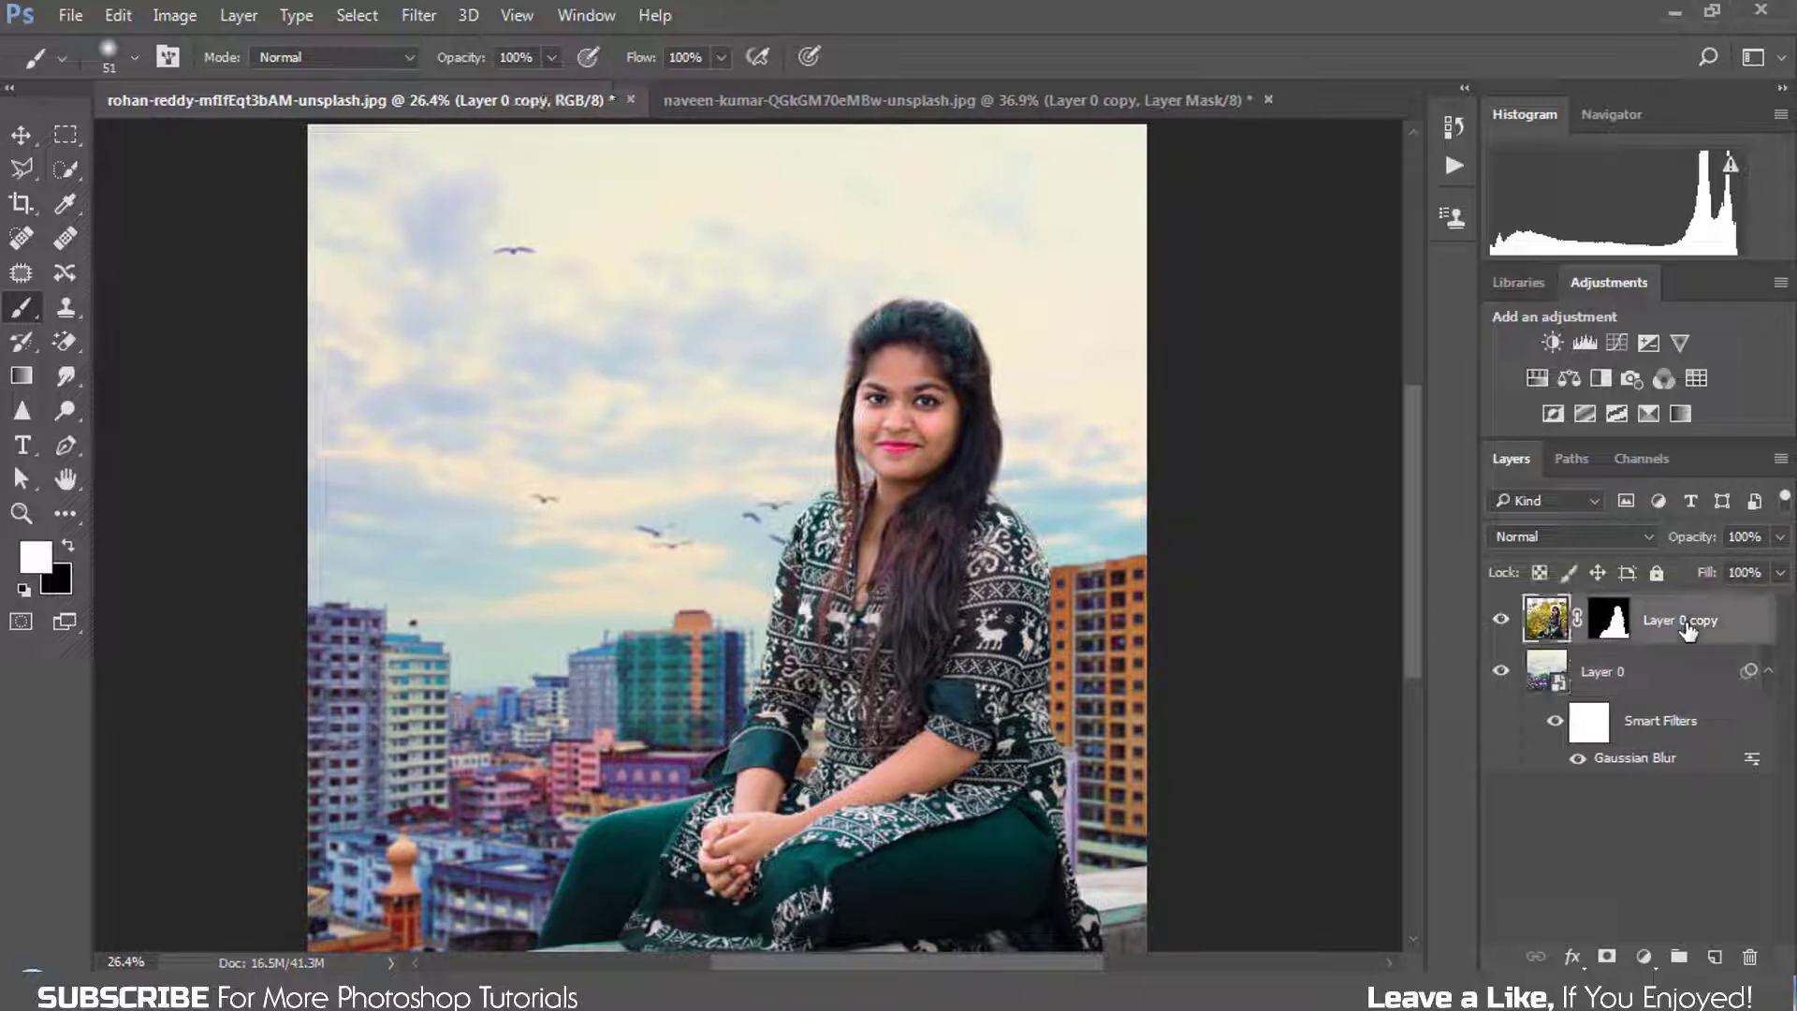
{"action": "left_click", "coordinate": [1698, 376]}
{"action": "left_click", "coordinate": [1241, 437]}
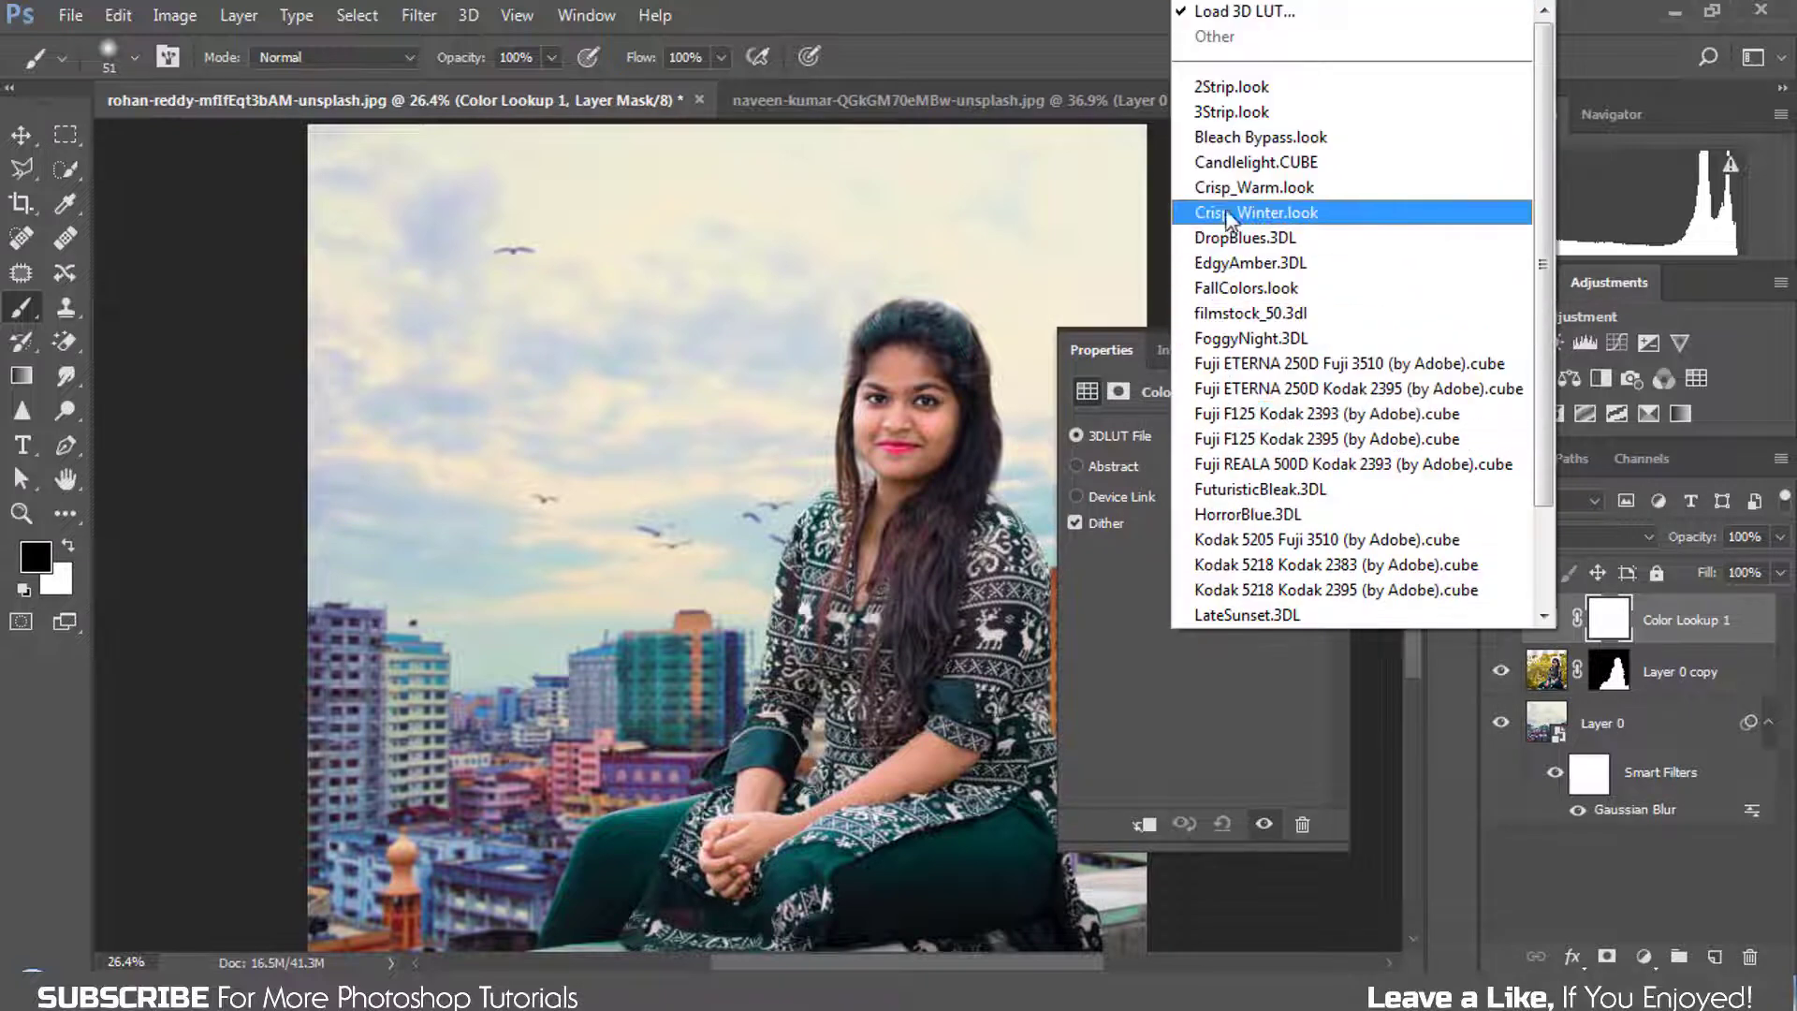
{"action": "left_click", "coordinate": [1232, 93]}
{"action": "left_click", "coordinate": [1320, 337]}
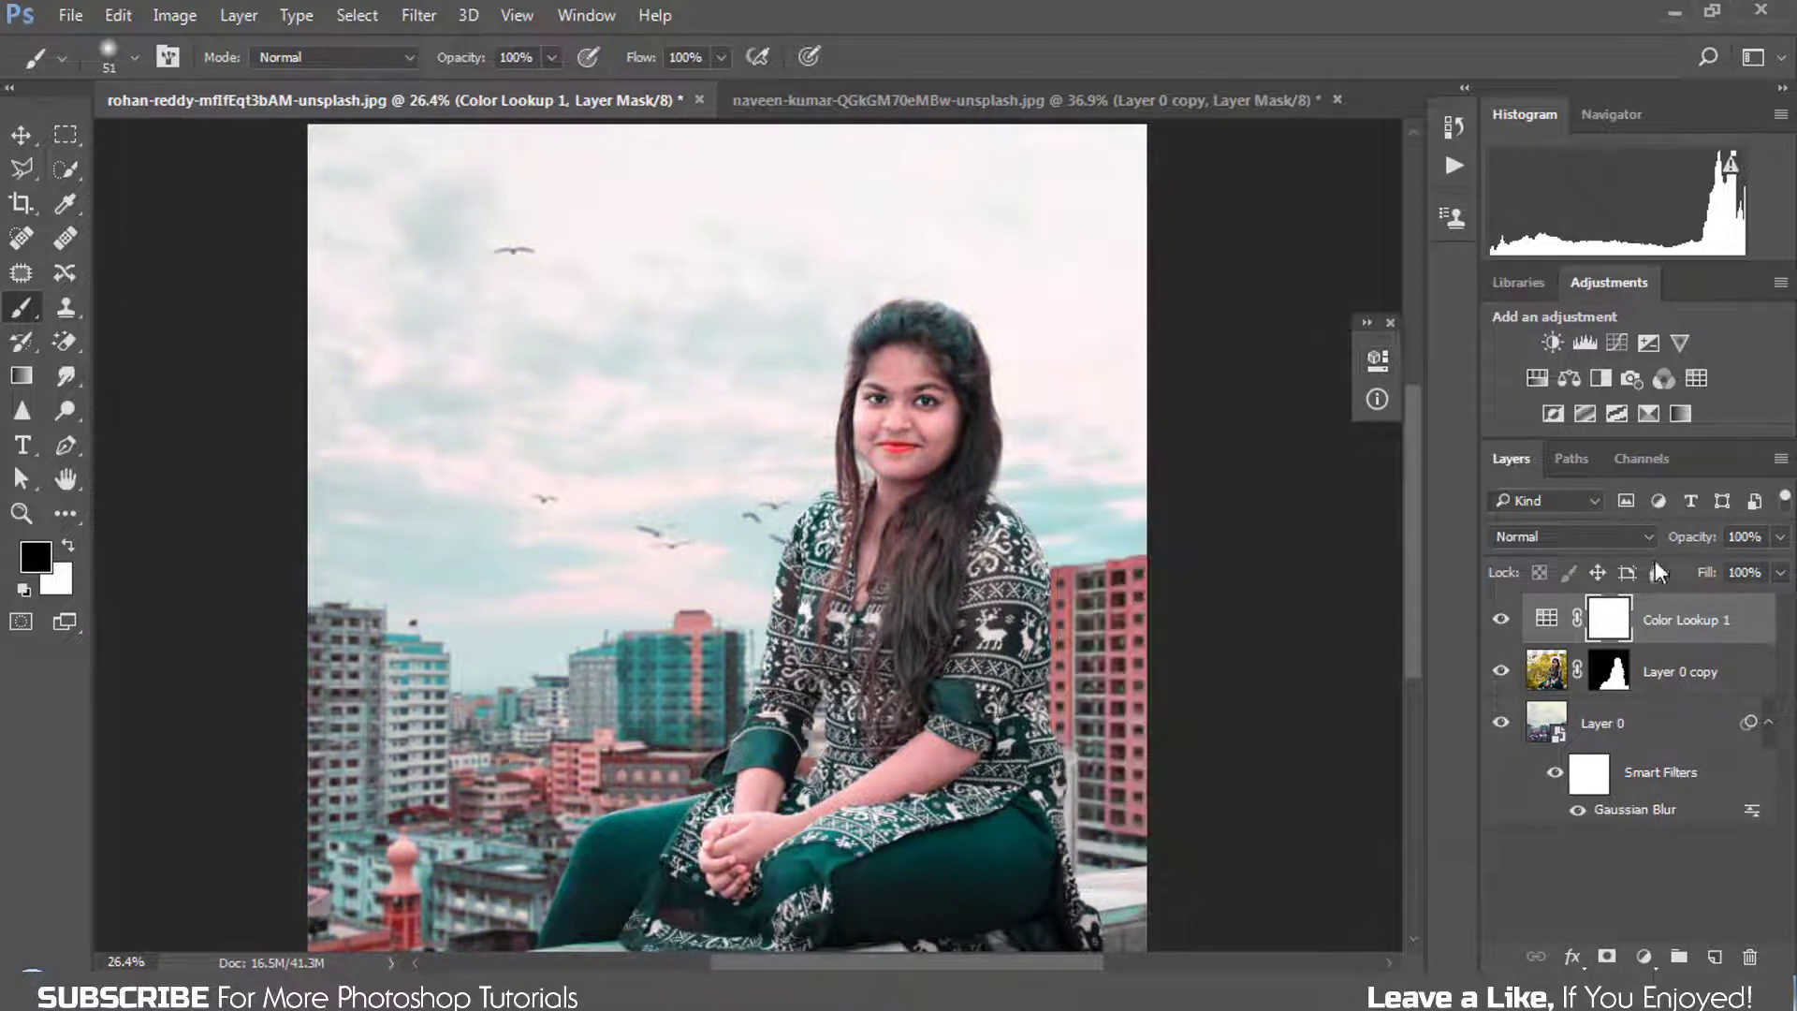
Step: Lower the Color Lookup layer's fill to 49% and compare the image with and without it
{"action": "left_click_drag", "start_coordinate": [1708, 584], "coordinate": [1649, 576]}
{"action": "left_click", "coordinate": [1503, 622]}
{"action": "left_click", "coordinate": [1502, 622]}
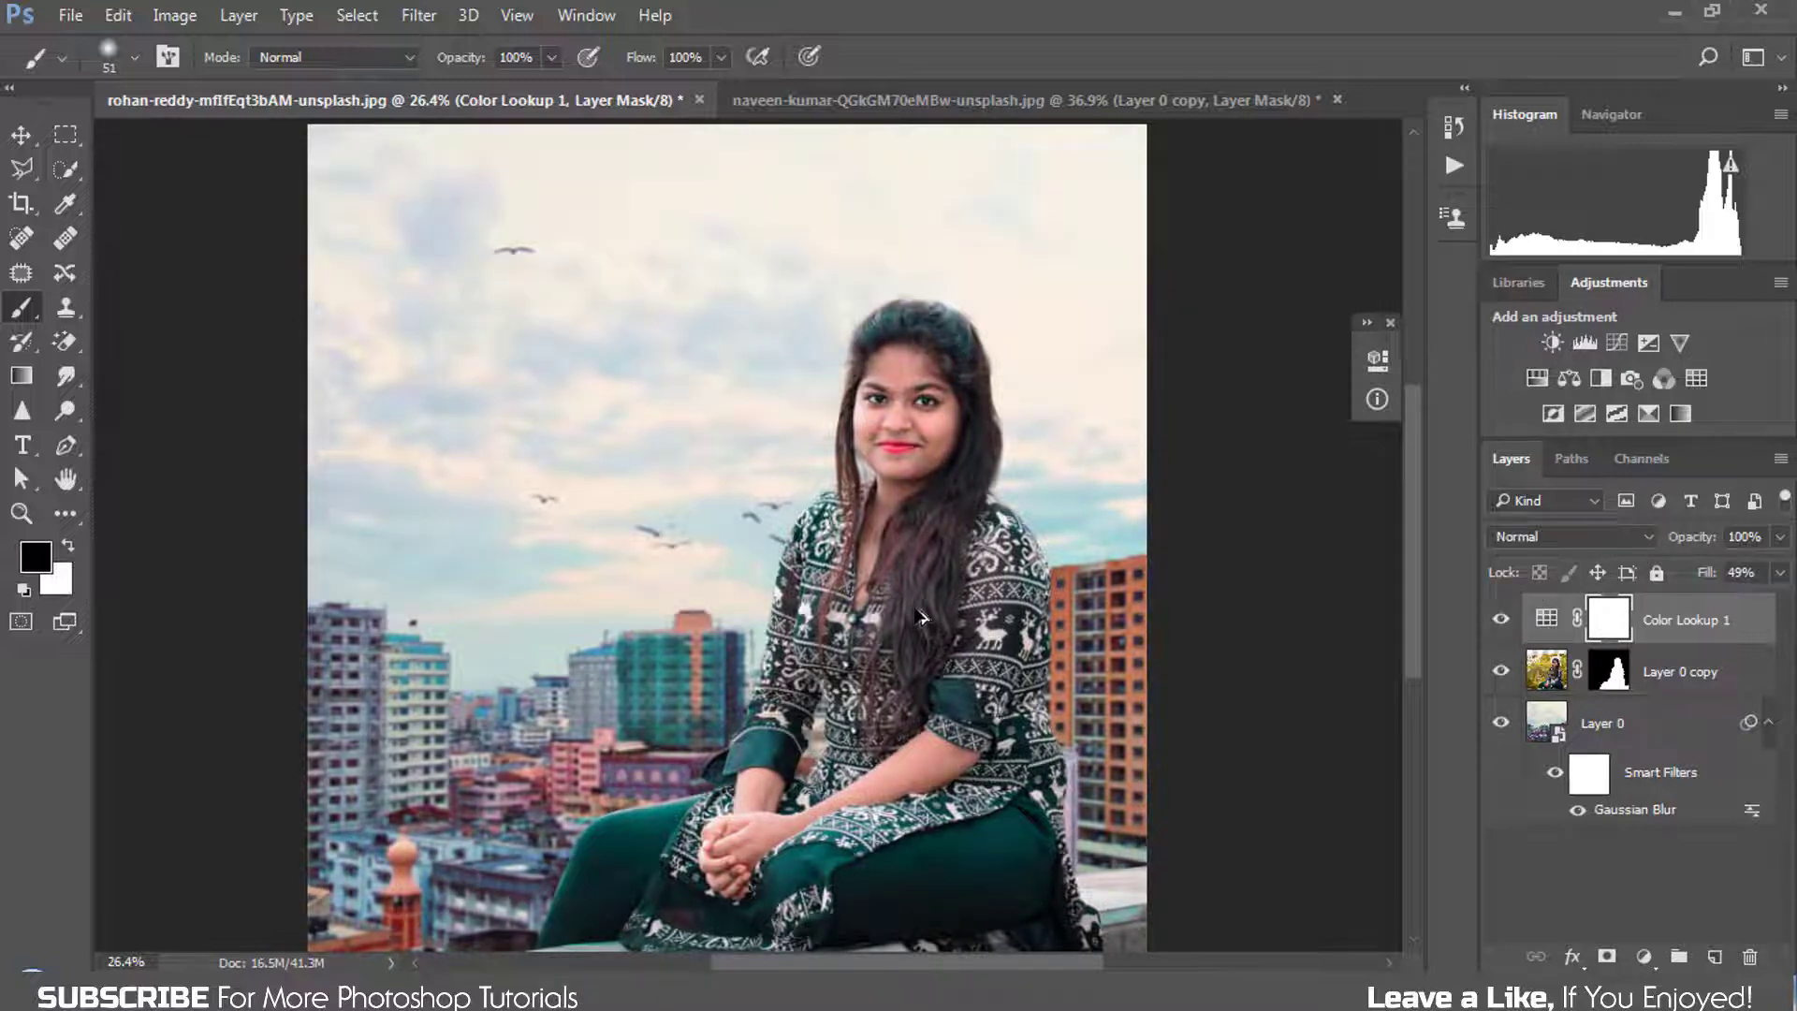
{"action": "scroll", "coordinate": [920, 615], "scroll_direction": "down", "scroll_amount": 1}
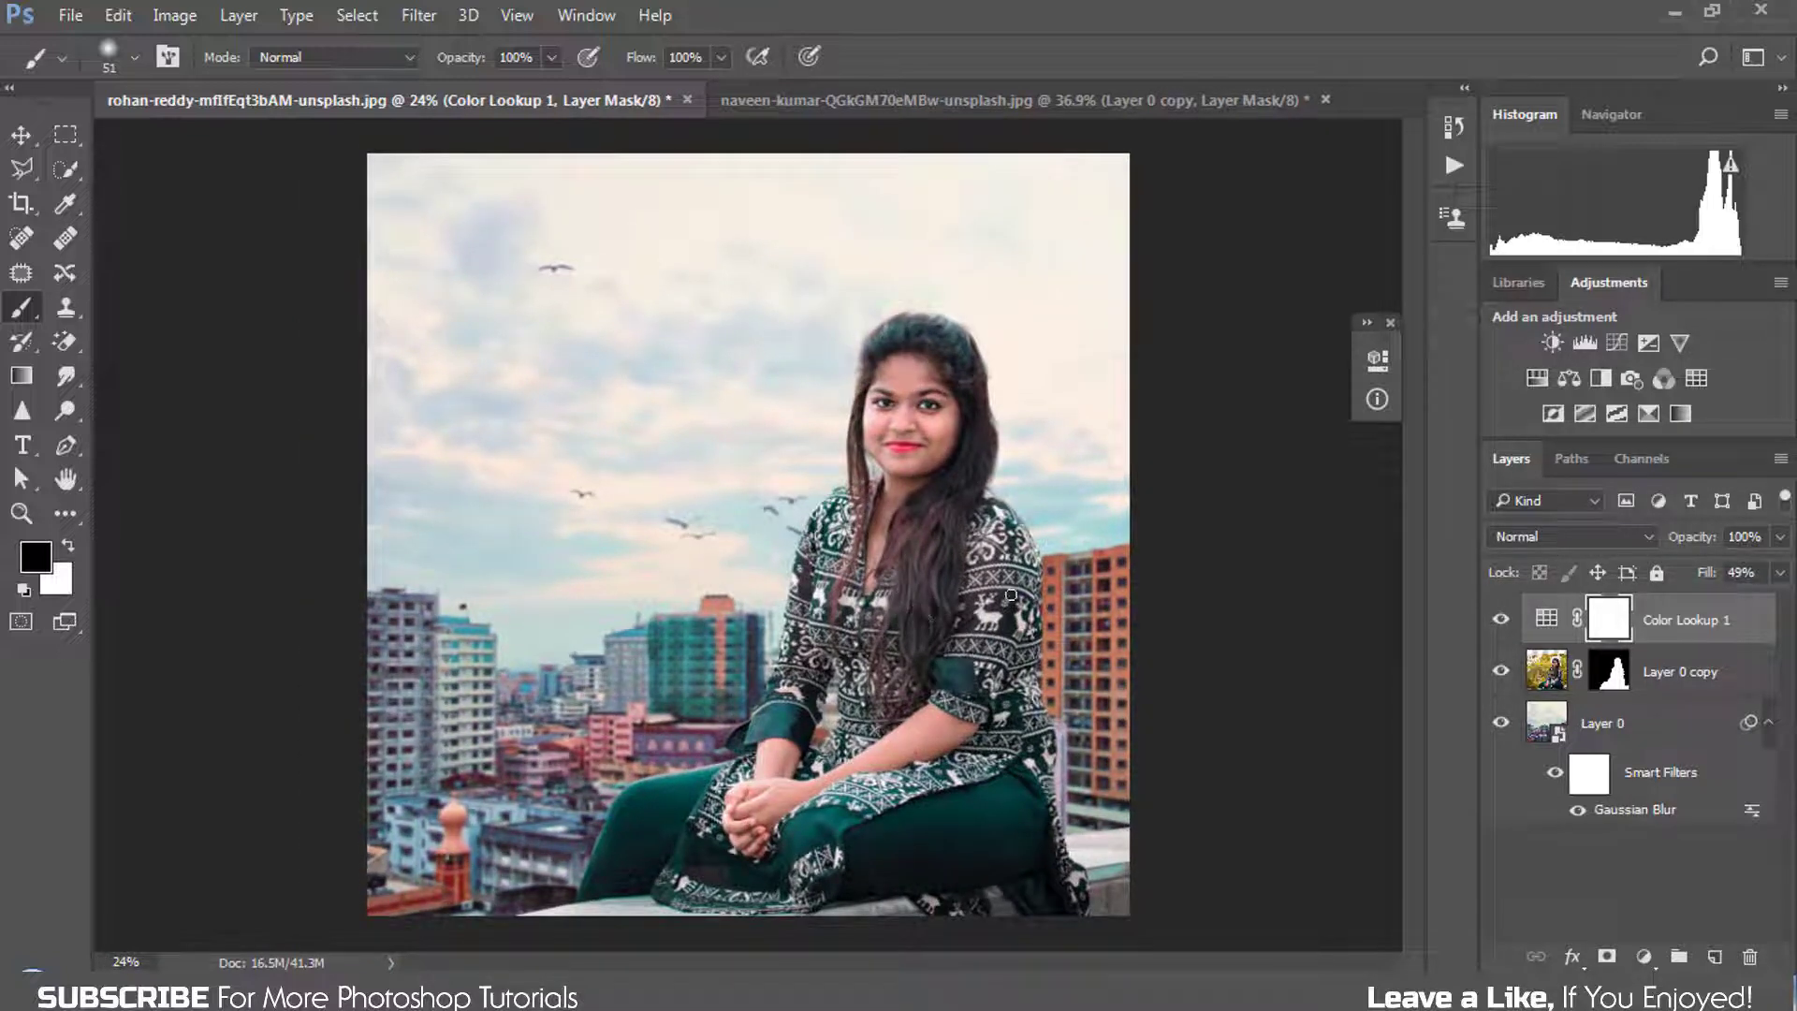
Step: Place Film Light Leaks 21.jpg from the Overly folder into the city document as the top layer
{"action": "left_click", "coordinate": [1661, 728]}
{"action": "key", "text": "x"}
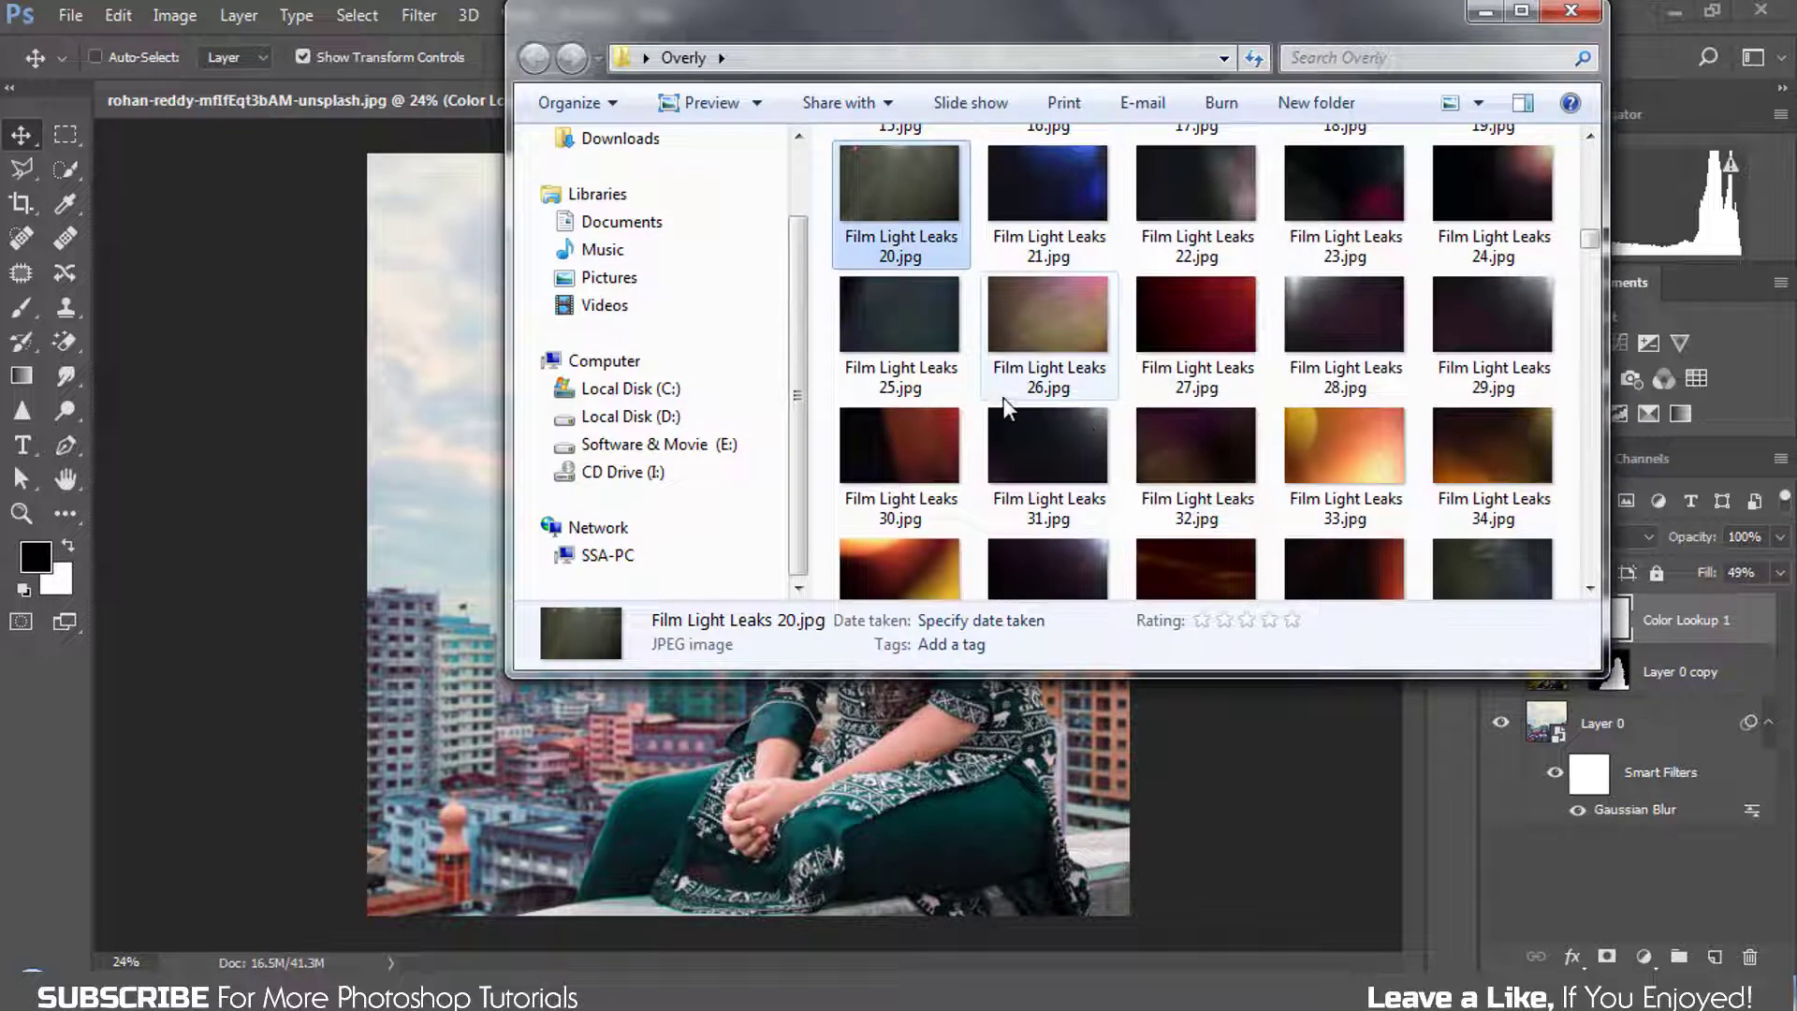
{"action": "scroll", "coordinate": [1004, 400], "scroll_direction": "down", "scroll_amount": 1}
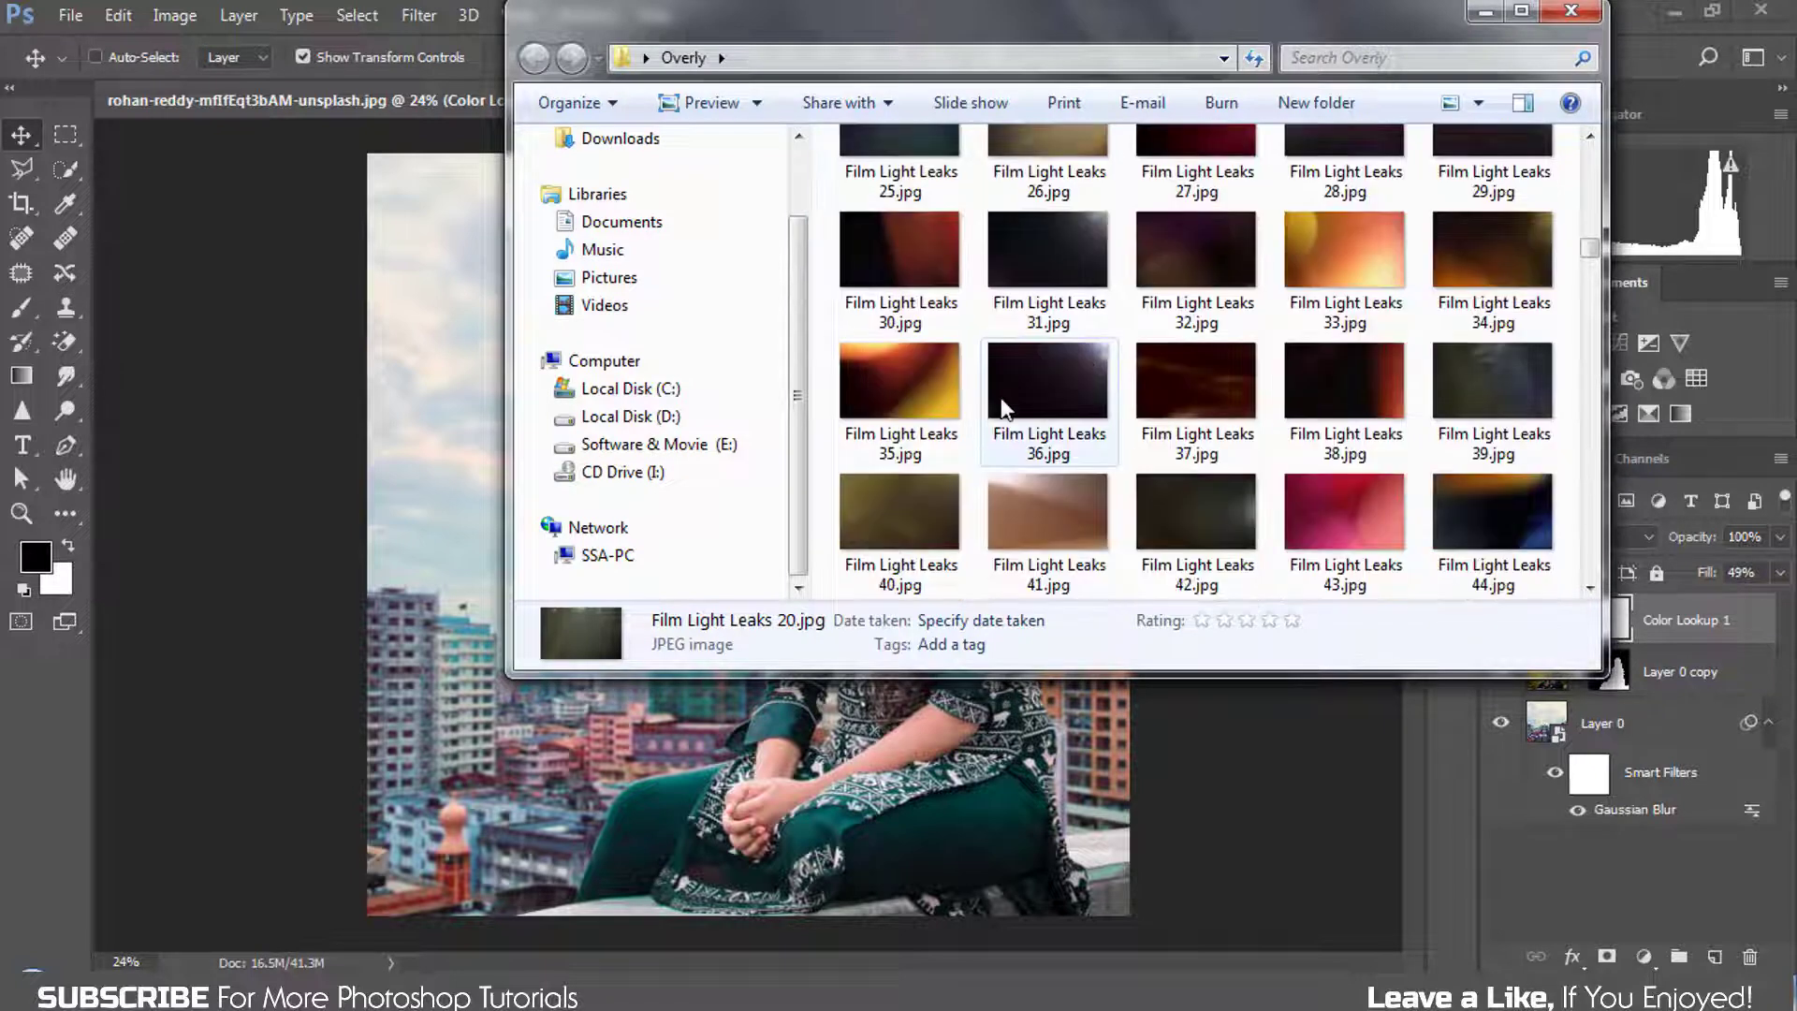
{"action": "scroll", "coordinate": [1002, 409], "scroll_direction": "up", "scroll_amount": 4}
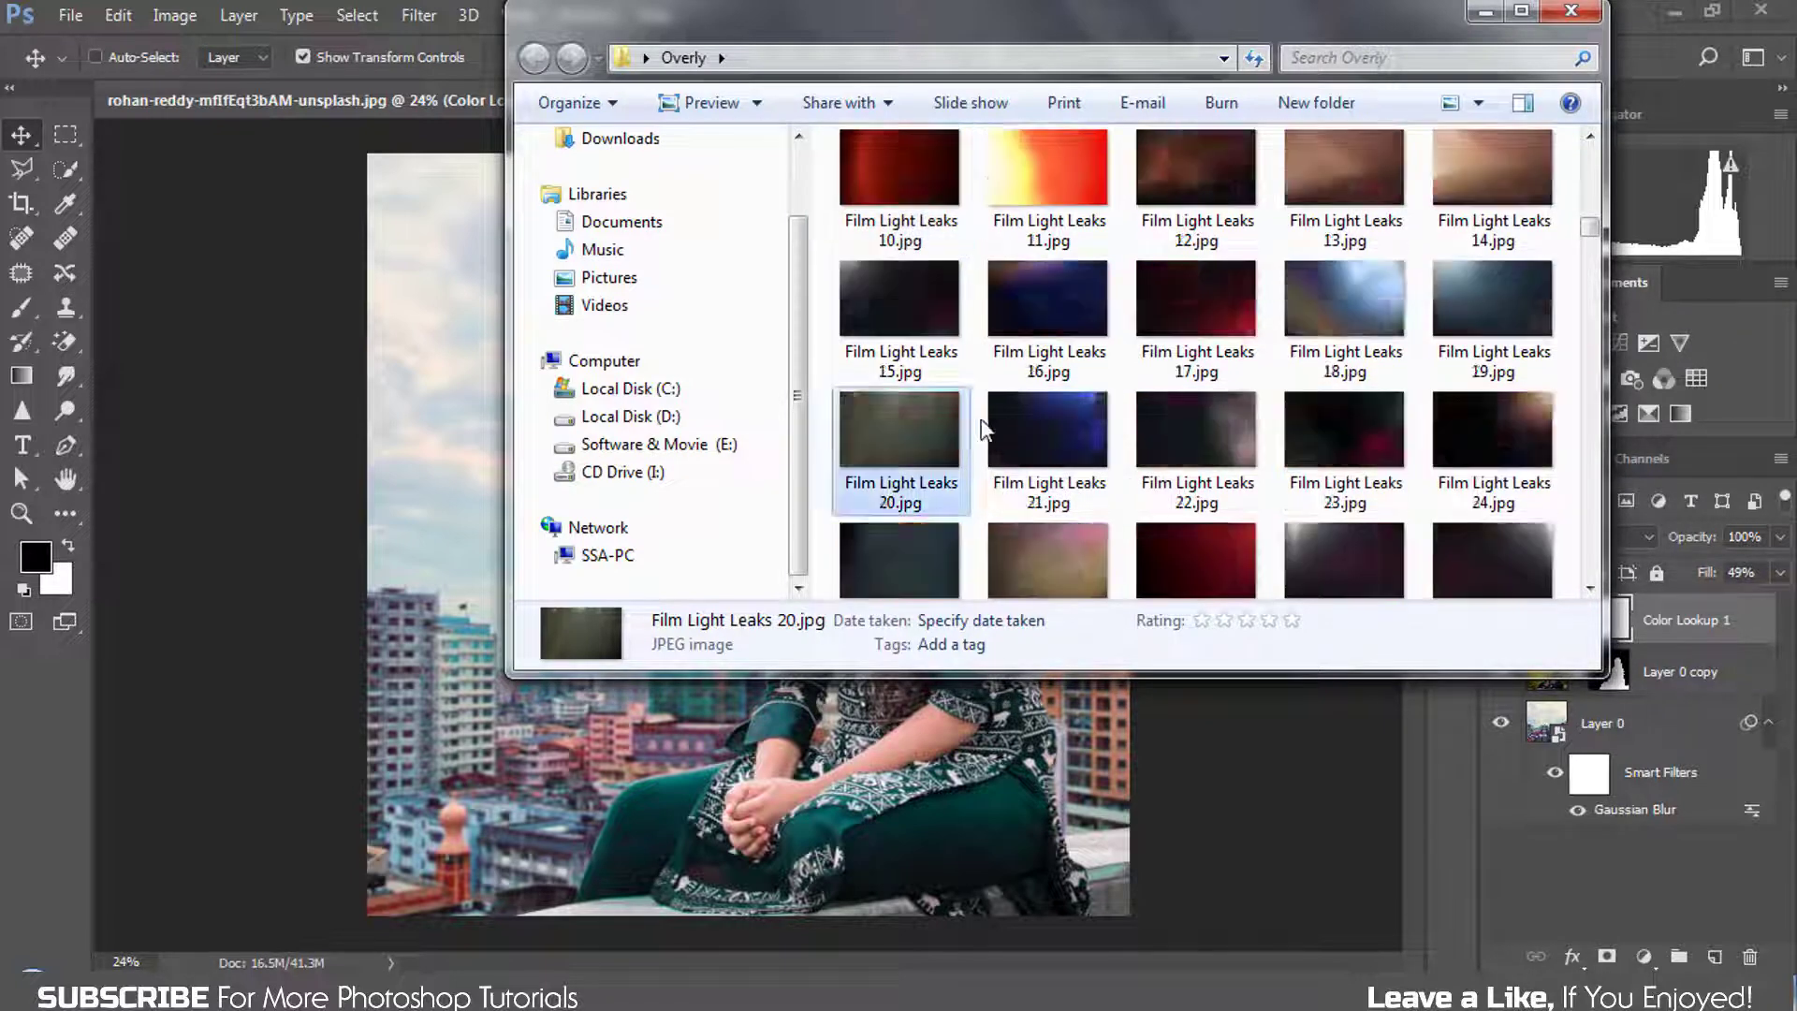
{"action": "scroll", "coordinate": [983, 430], "scroll_direction": "up", "scroll_amount": 3}
{"action": "scroll", "coordinate": [983, 429], "scroll_direction": "down", "scroll_amount": 2}
{"action": "scroll", "coordinate": [1090, 451], "scroll_direction": "down", "scroll_amount": 2}
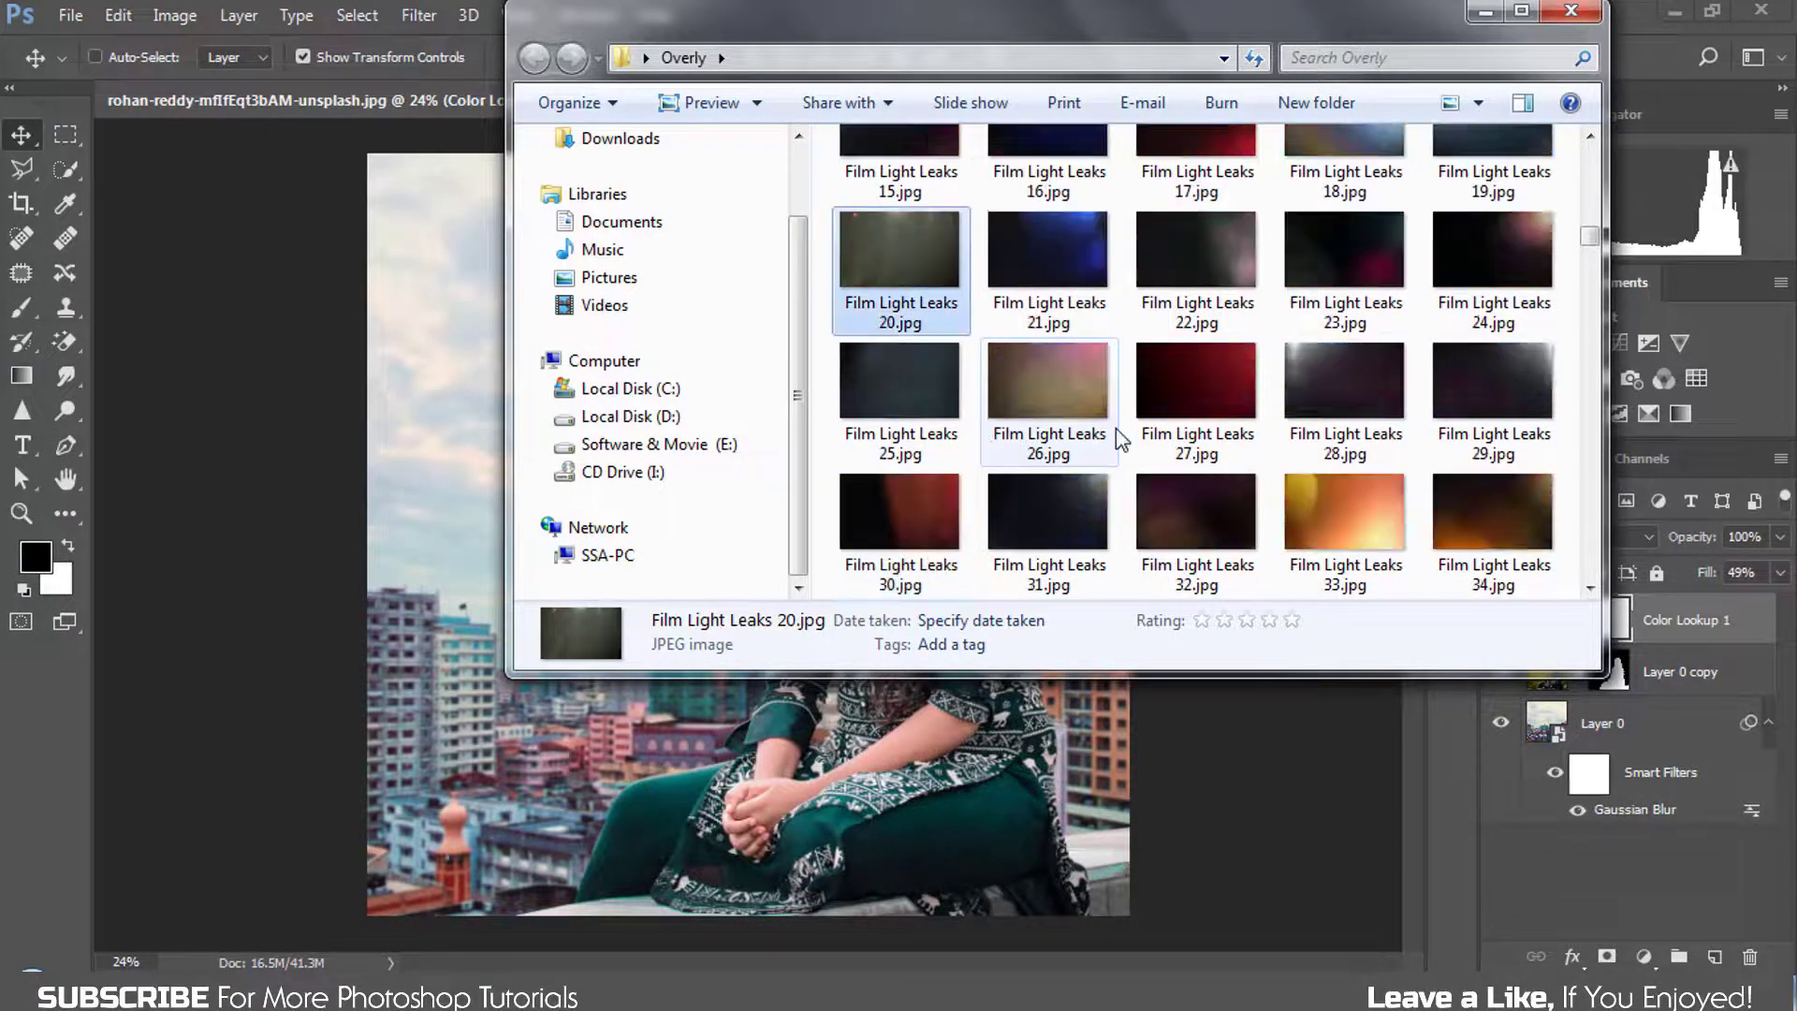
{"action": "left_click_drag", "start_coordinate": [1080, 261], "coordinate": [460, 608]}
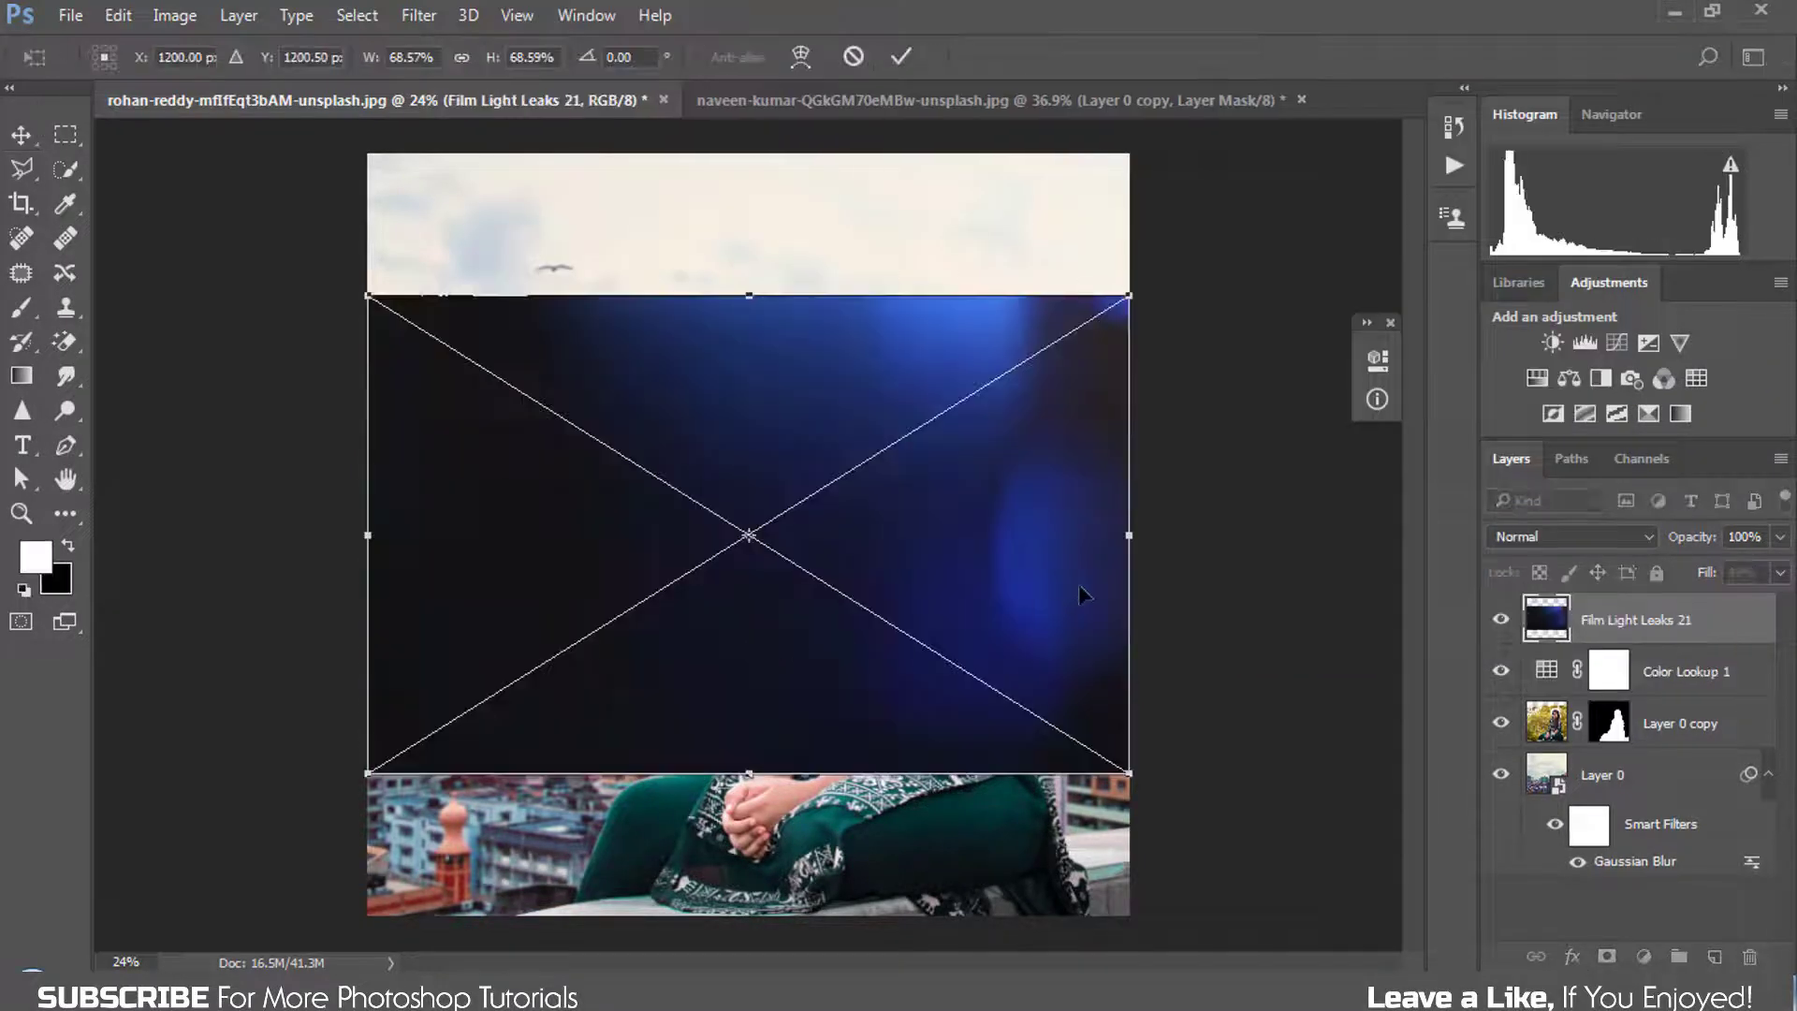
Step: Flip the light leak image horizontally and stretch its height to about 112% so it covers the whole canvas
{"action": "right_click", "coordinate": [1138, 689]}
{"action": "left_click", "coordinate": [1186, 643]}
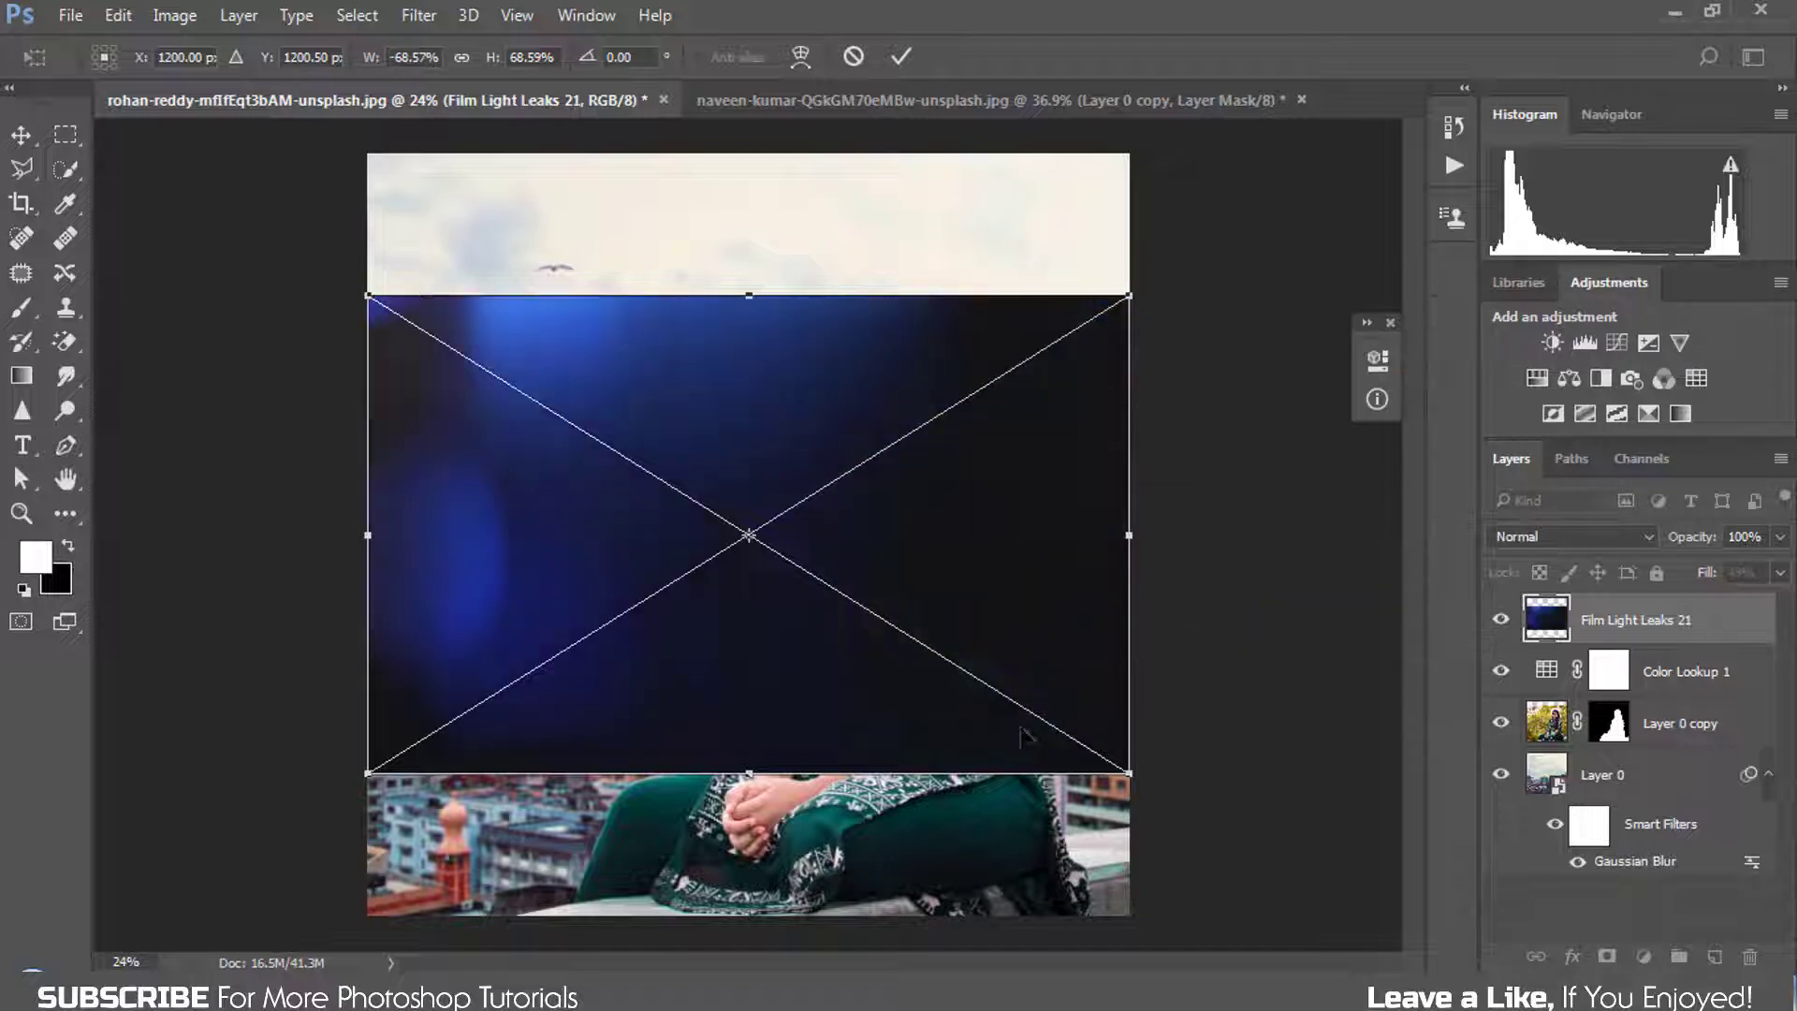
{"action": "left_click_drag", "start_coordinate": [746, 775], "coordinate": [749, 914]}
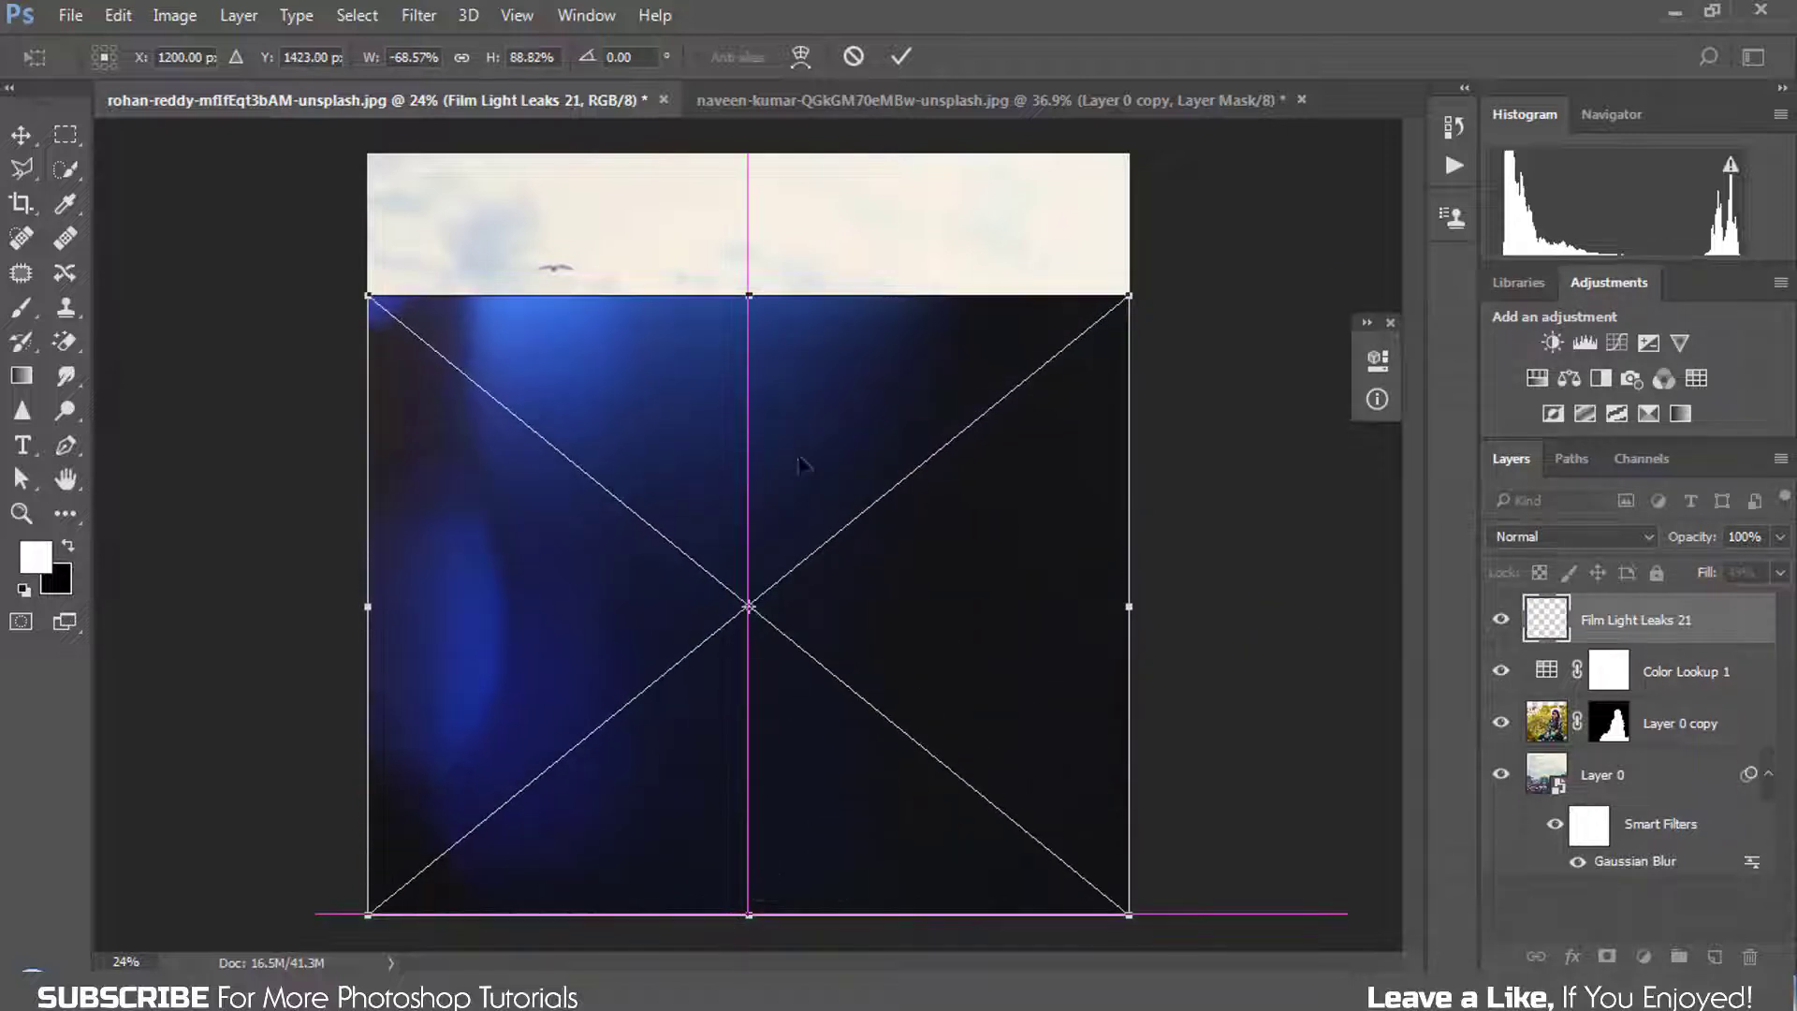
{"action": "left_click_drag", "start_coordinate": [749, 295], "coordinate": [749, 132]}
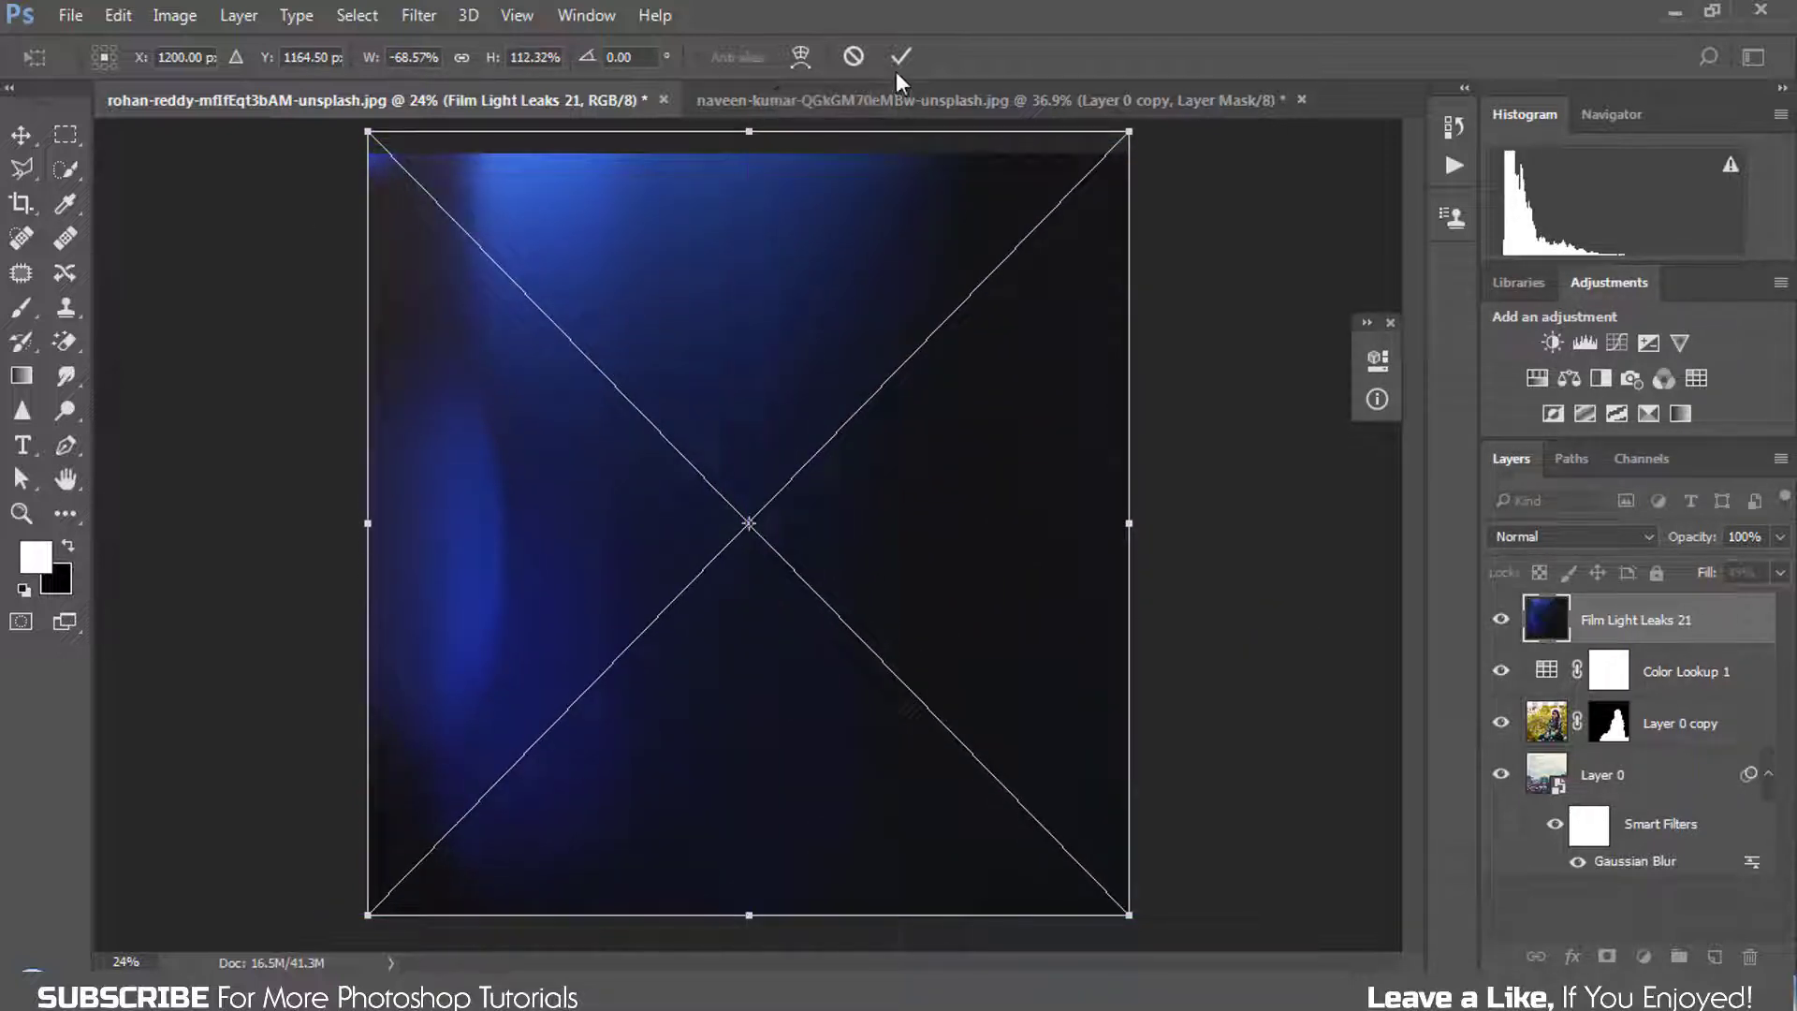
{"action": "left_click", "coordinate": [900, 56]}
Step: Set the light leak layer's blend mode to Screen and compare the image with and without it
{"action": "left_click", "coordinate": [1568, 536]}
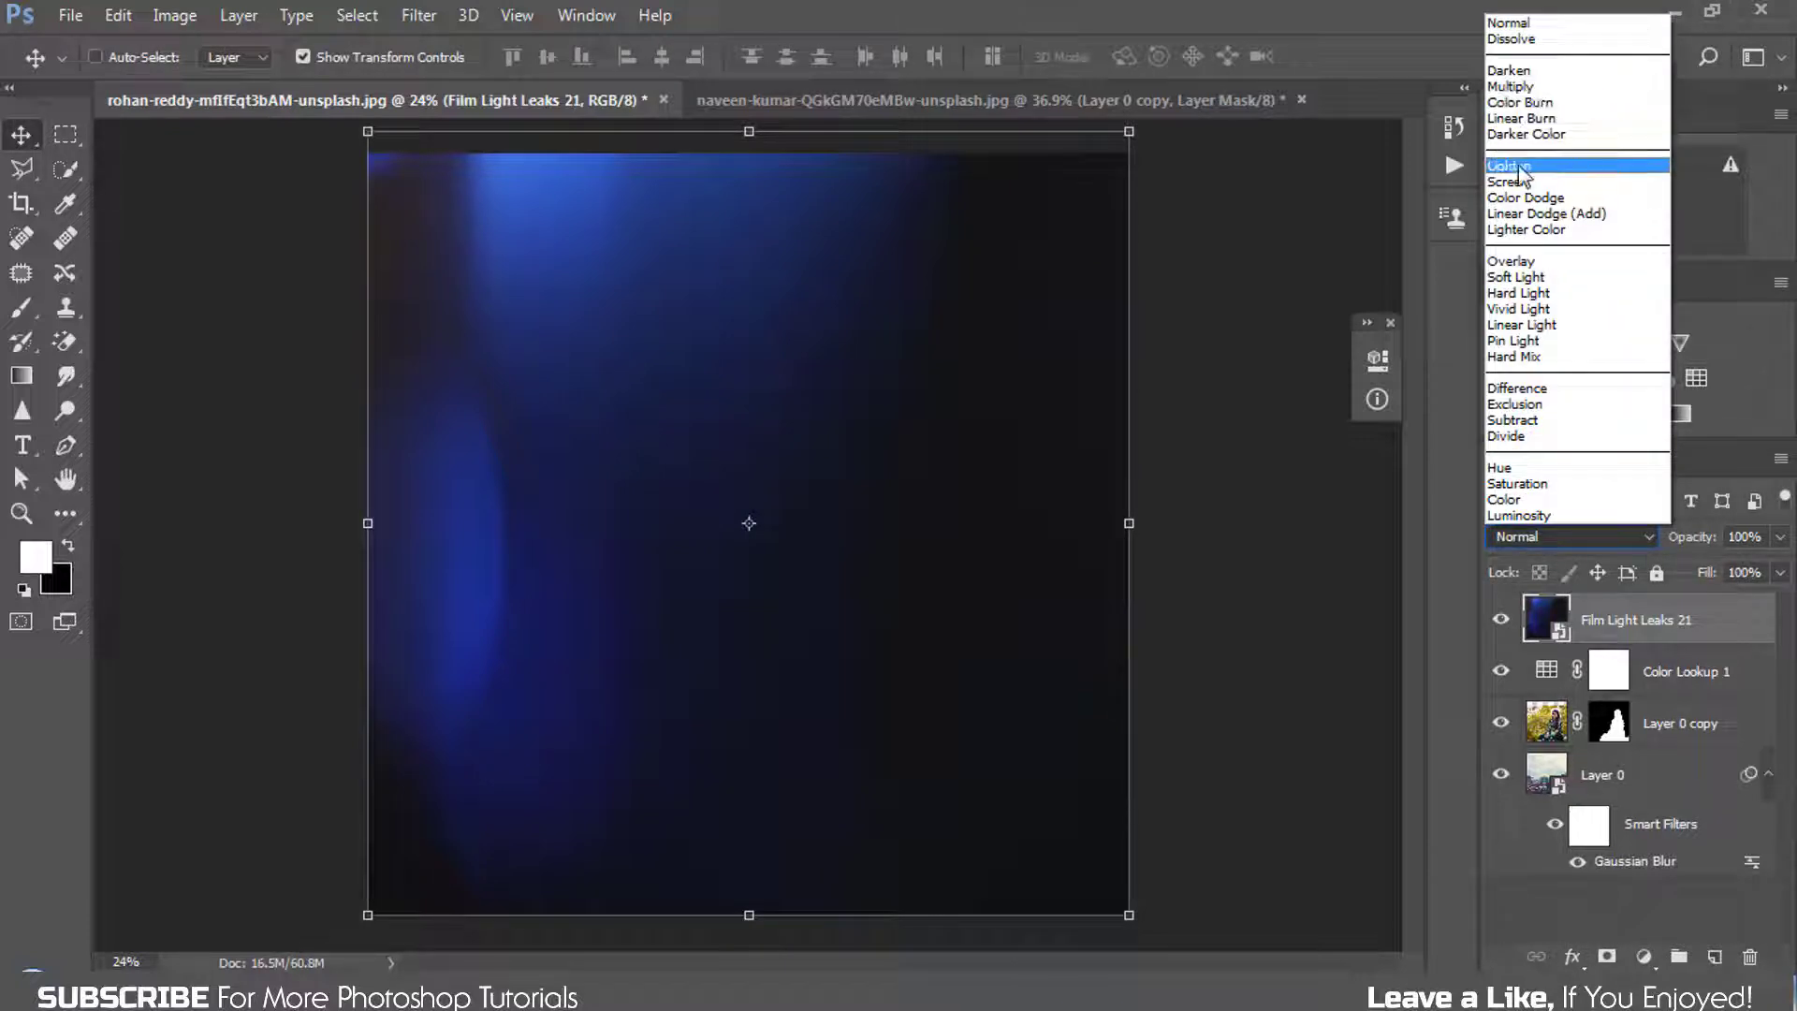
{"action": "left_click", "coordinate": [1520, 183]}
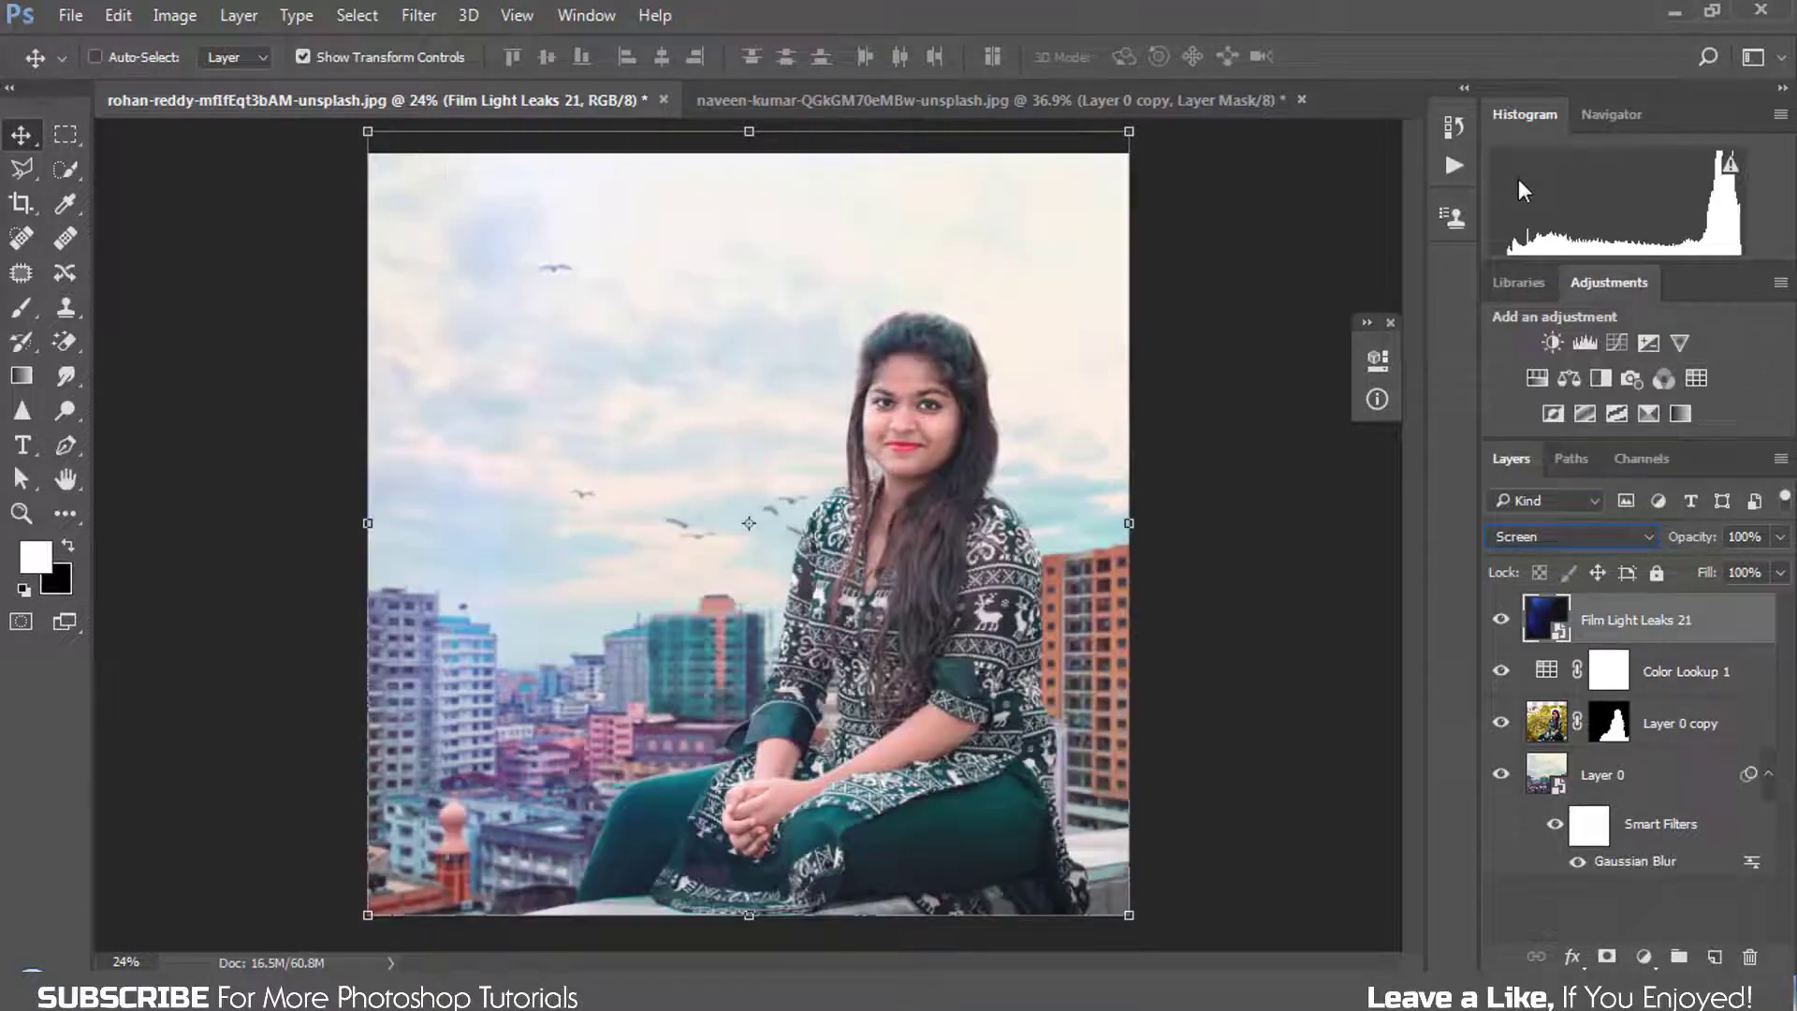
{"action": "left_click", "coordinate": [1499, 622]}
{"action": "left_click", "coordinate": [1502, 627]}
{"action": "left_click", "coordinate": [1500, 620]}
{"action": "left_click", "coordinate": [1500, 620]}
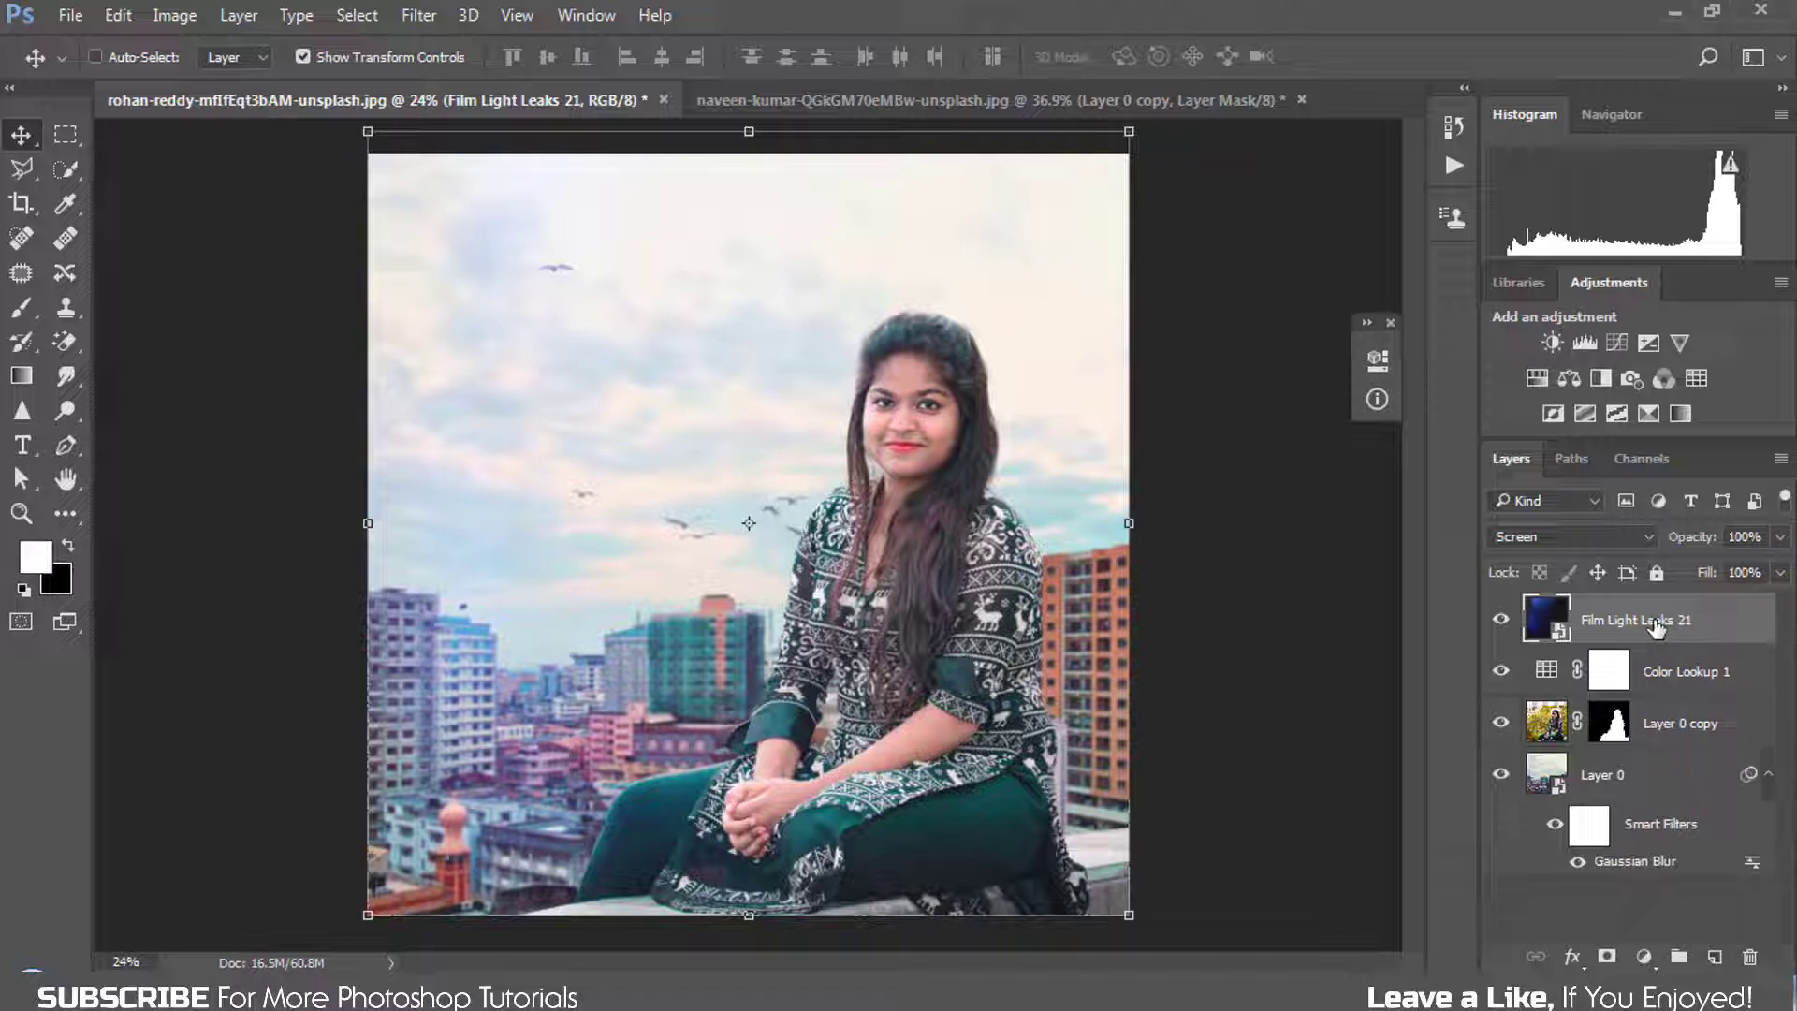
Step: Stamp all visible layers into a new top layer and convert it to a Smart Object
{"action": "key", "text": "ctrl"}
{"action": "key", "text": "ctrl+alt+shift+e"}
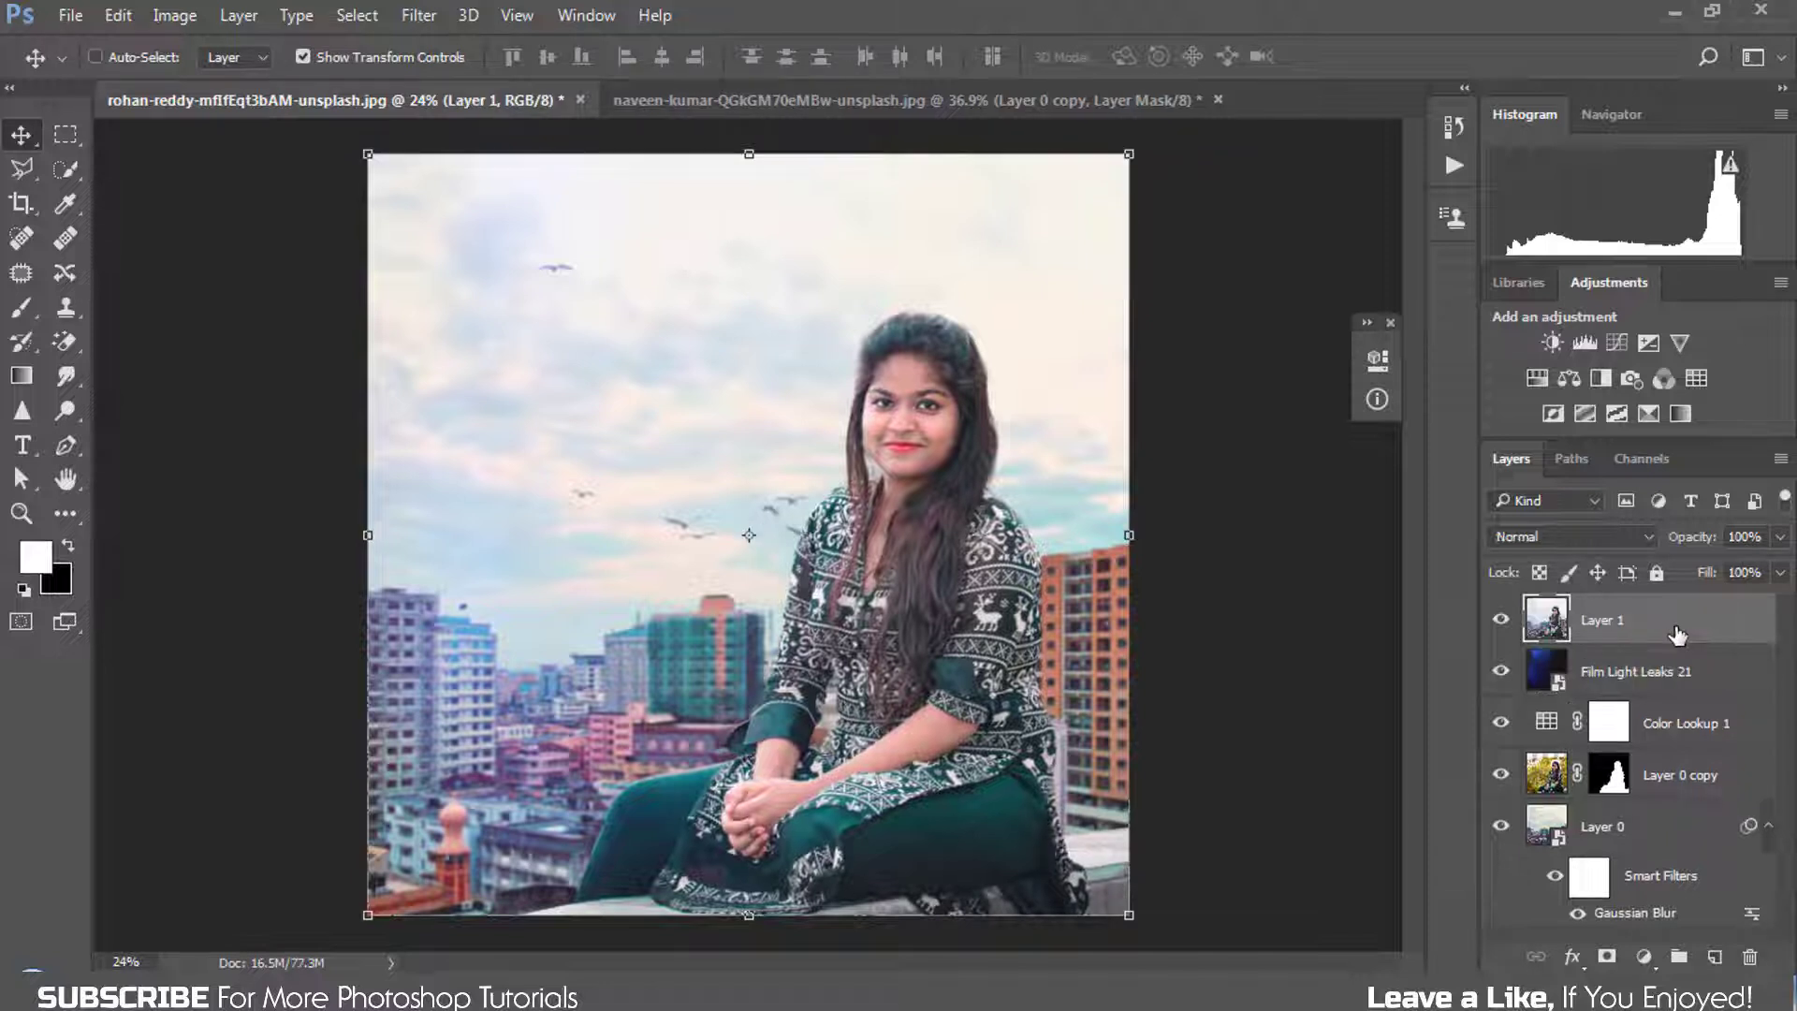
{"action": "right_click", "coordinate": [1609, 634]}
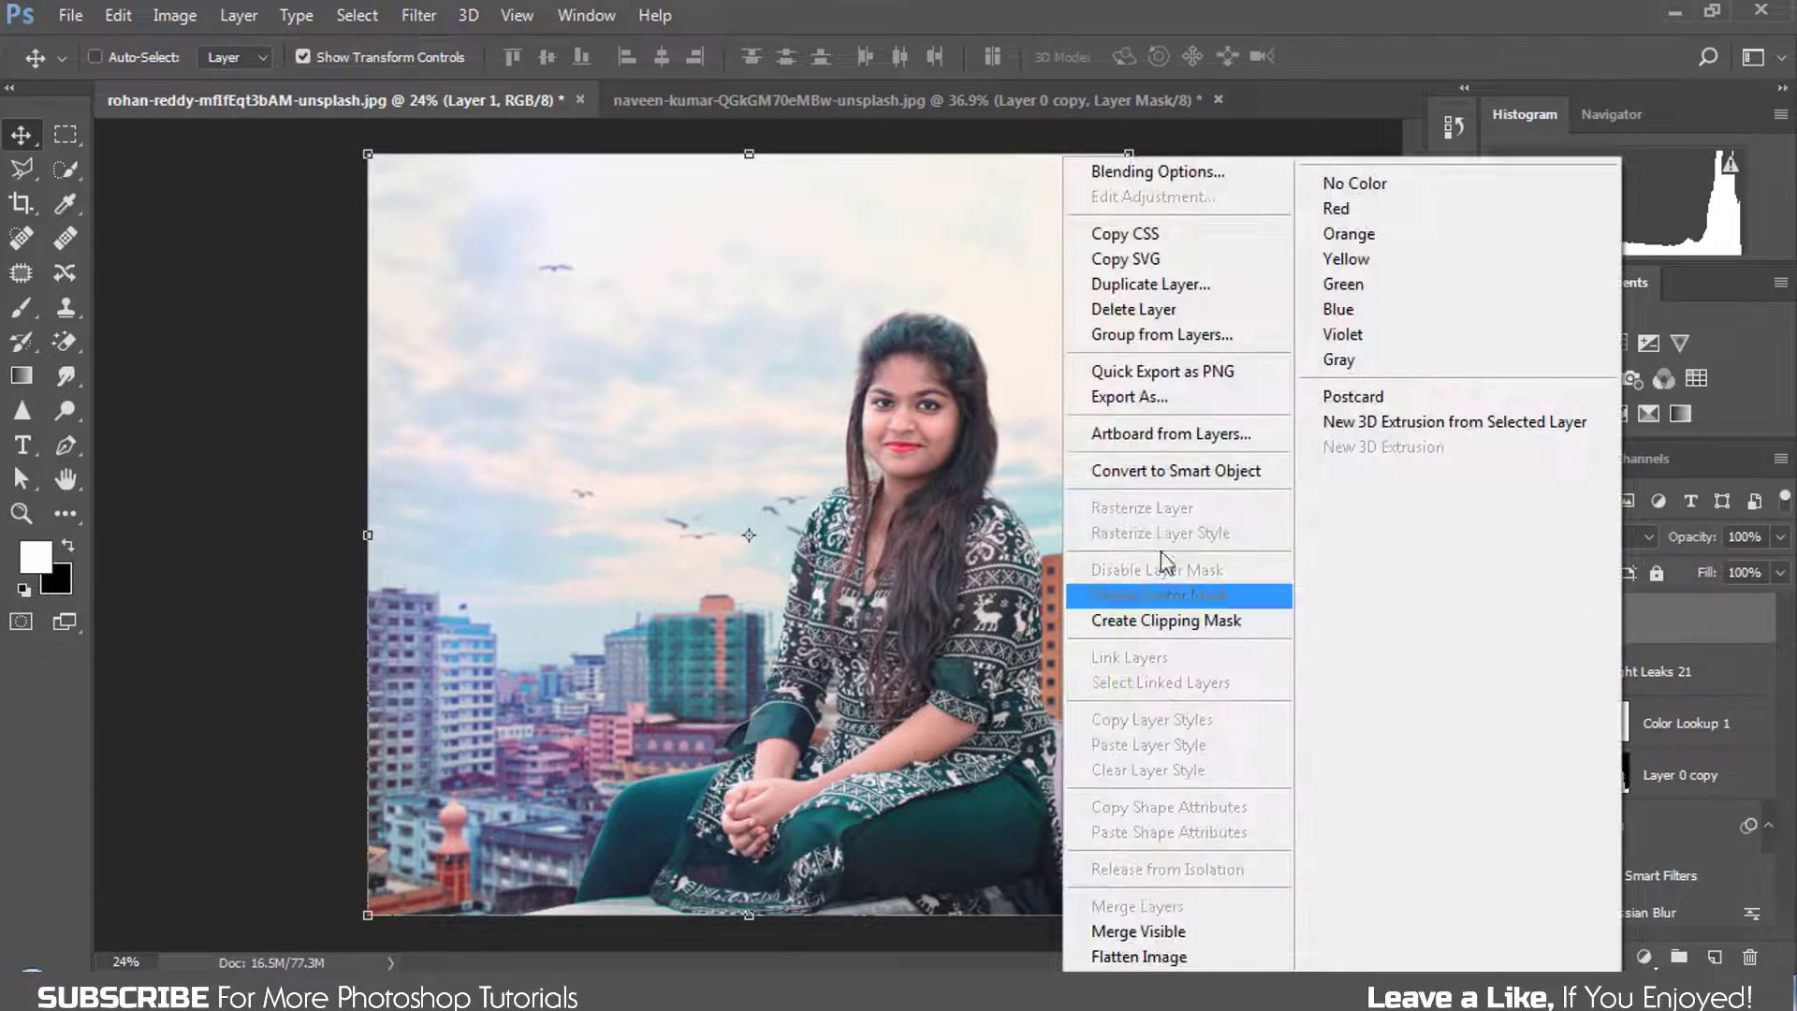
{"action": "left_click", "coordinate": [1157, 469]}
Step: Group all layers from the light leak down to the city background and hide the group
{"action": "left_click", "coordinate": [1627, 682]}
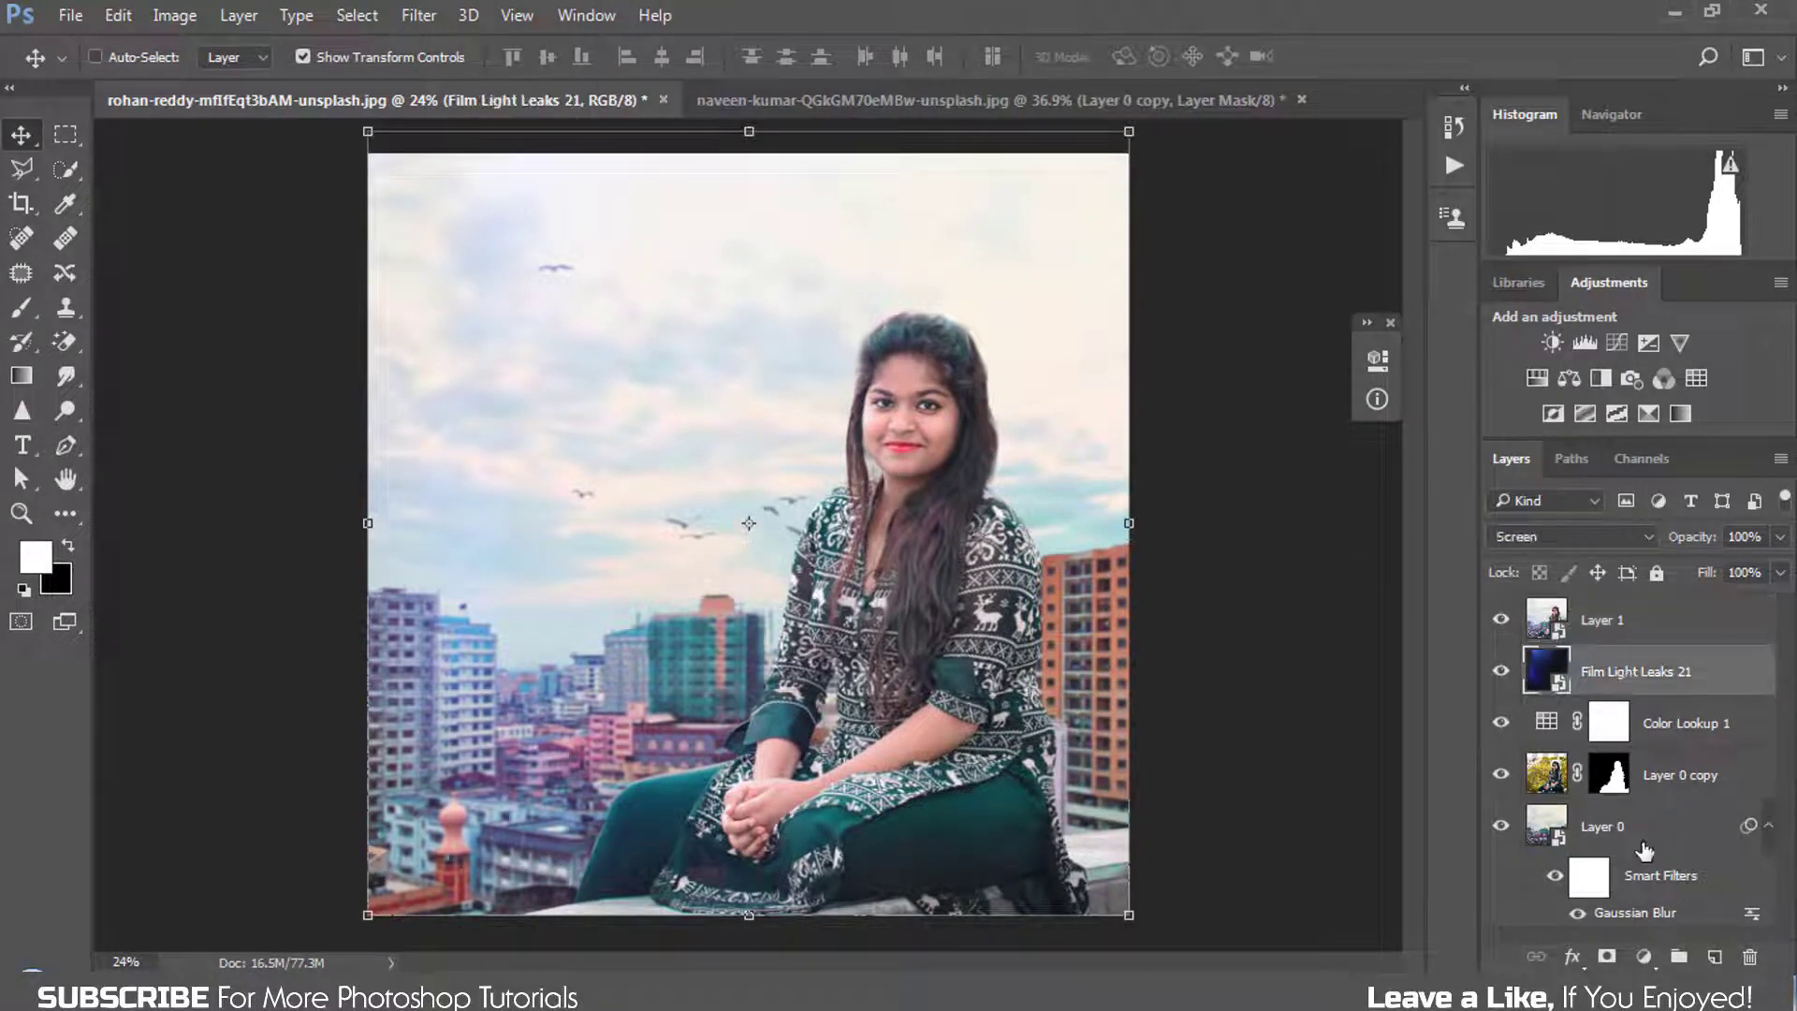
{"action": "left_click", "coordinate": [1648, 838], "text": "shift"}
{"action": "key", "text": "ctrl+g"}
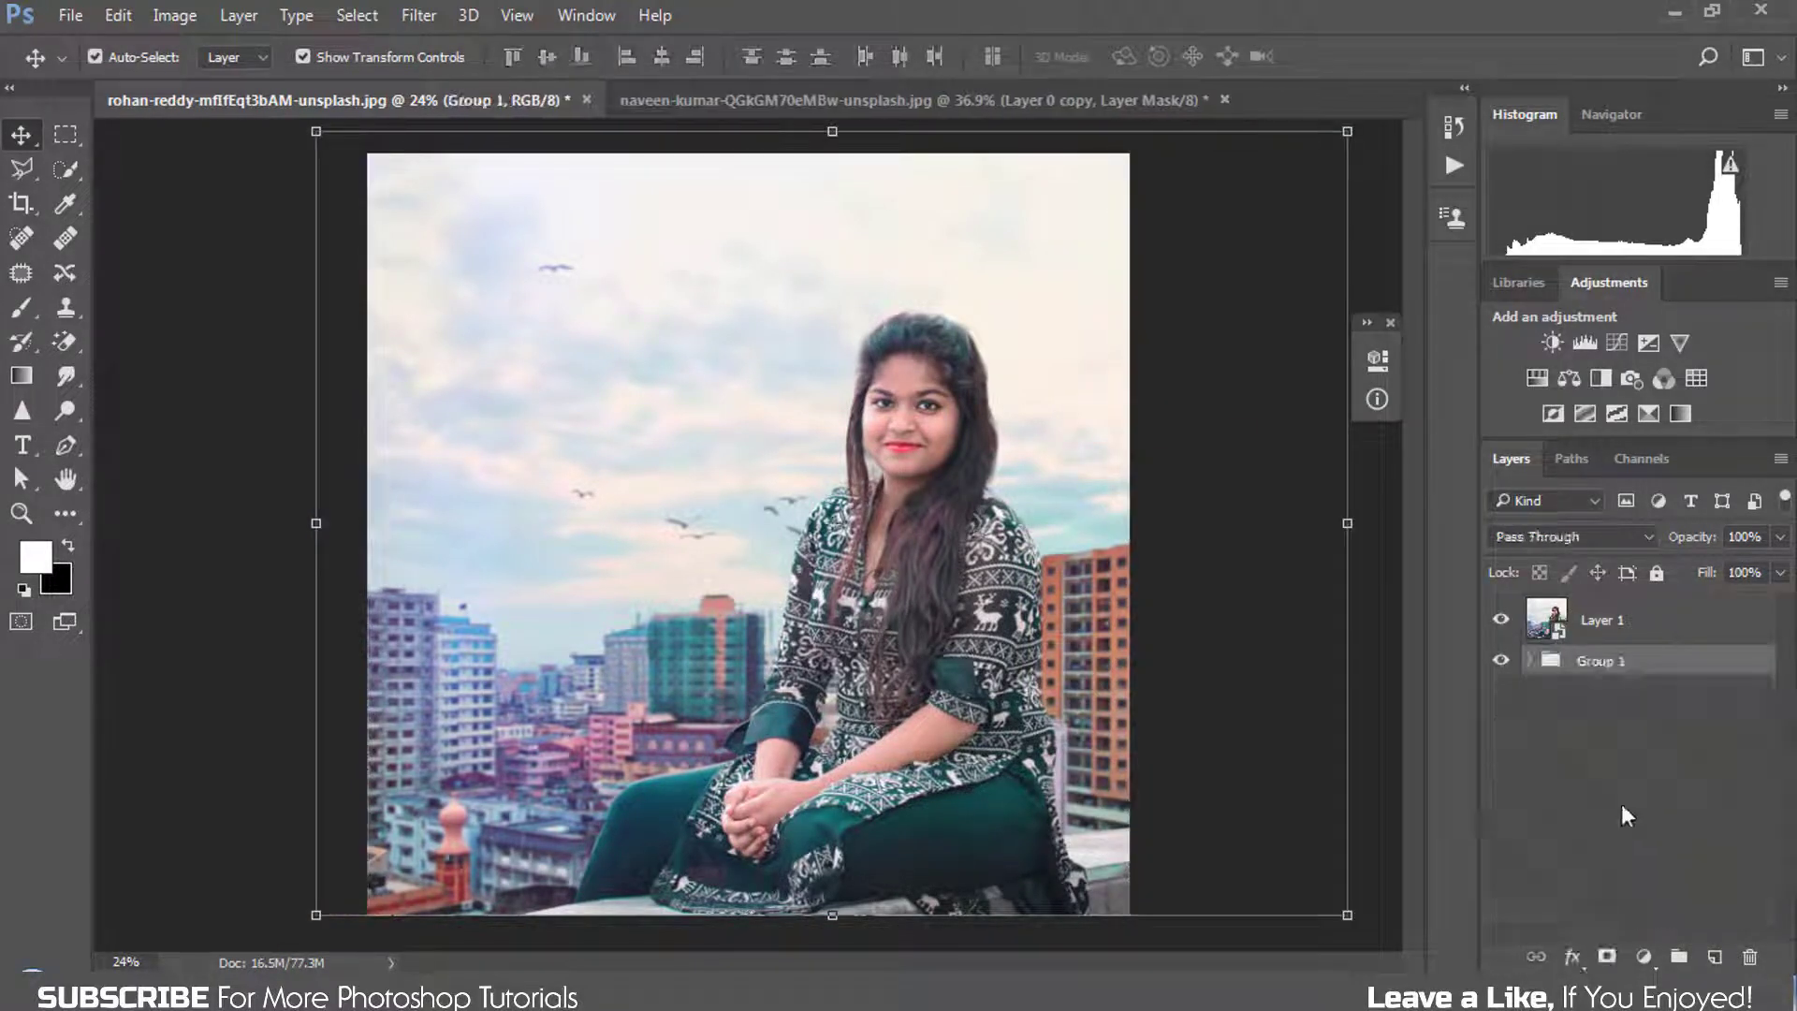
{"action": "left_click", "coordinate": [1500, 660]}
Step: Open the Camera Raw Filter on the merged Smart Object and set Temperature +8, Tint -8 and Contrast +8
{"action": "left_click", "coordinate": [1619, 621]}
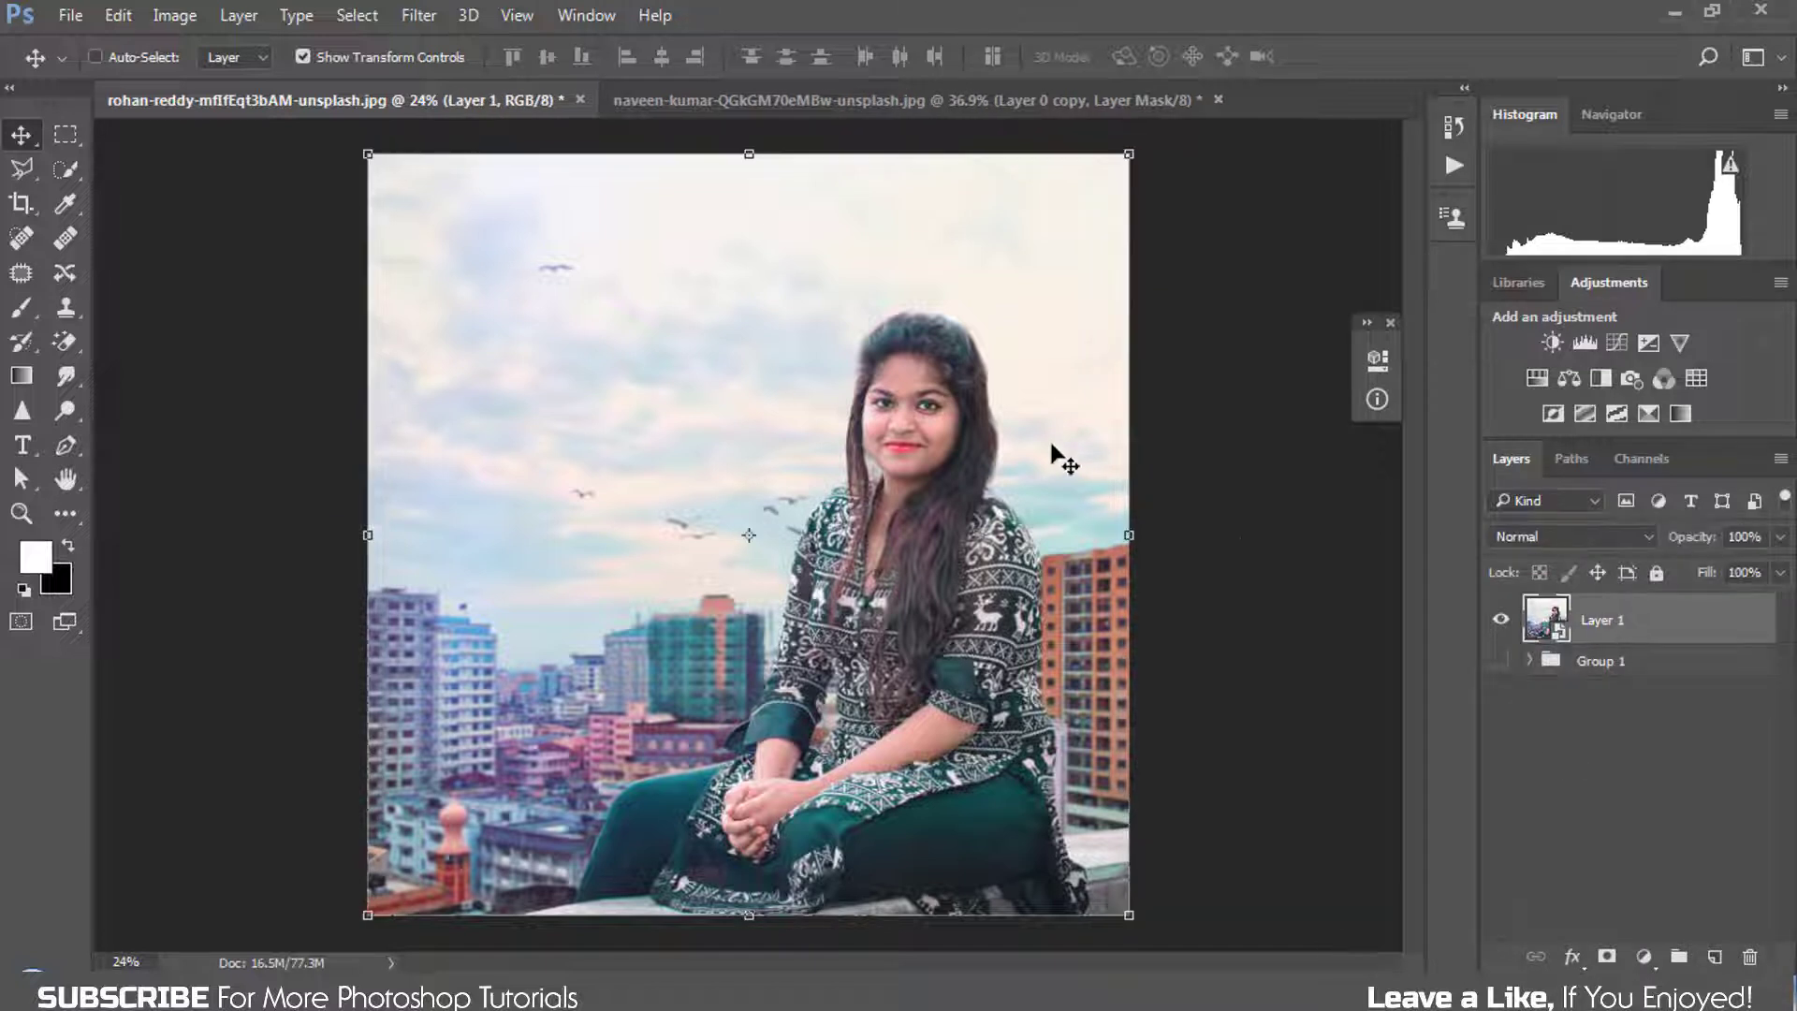
{"action": "left_click", "coordinate": [419, 16]}
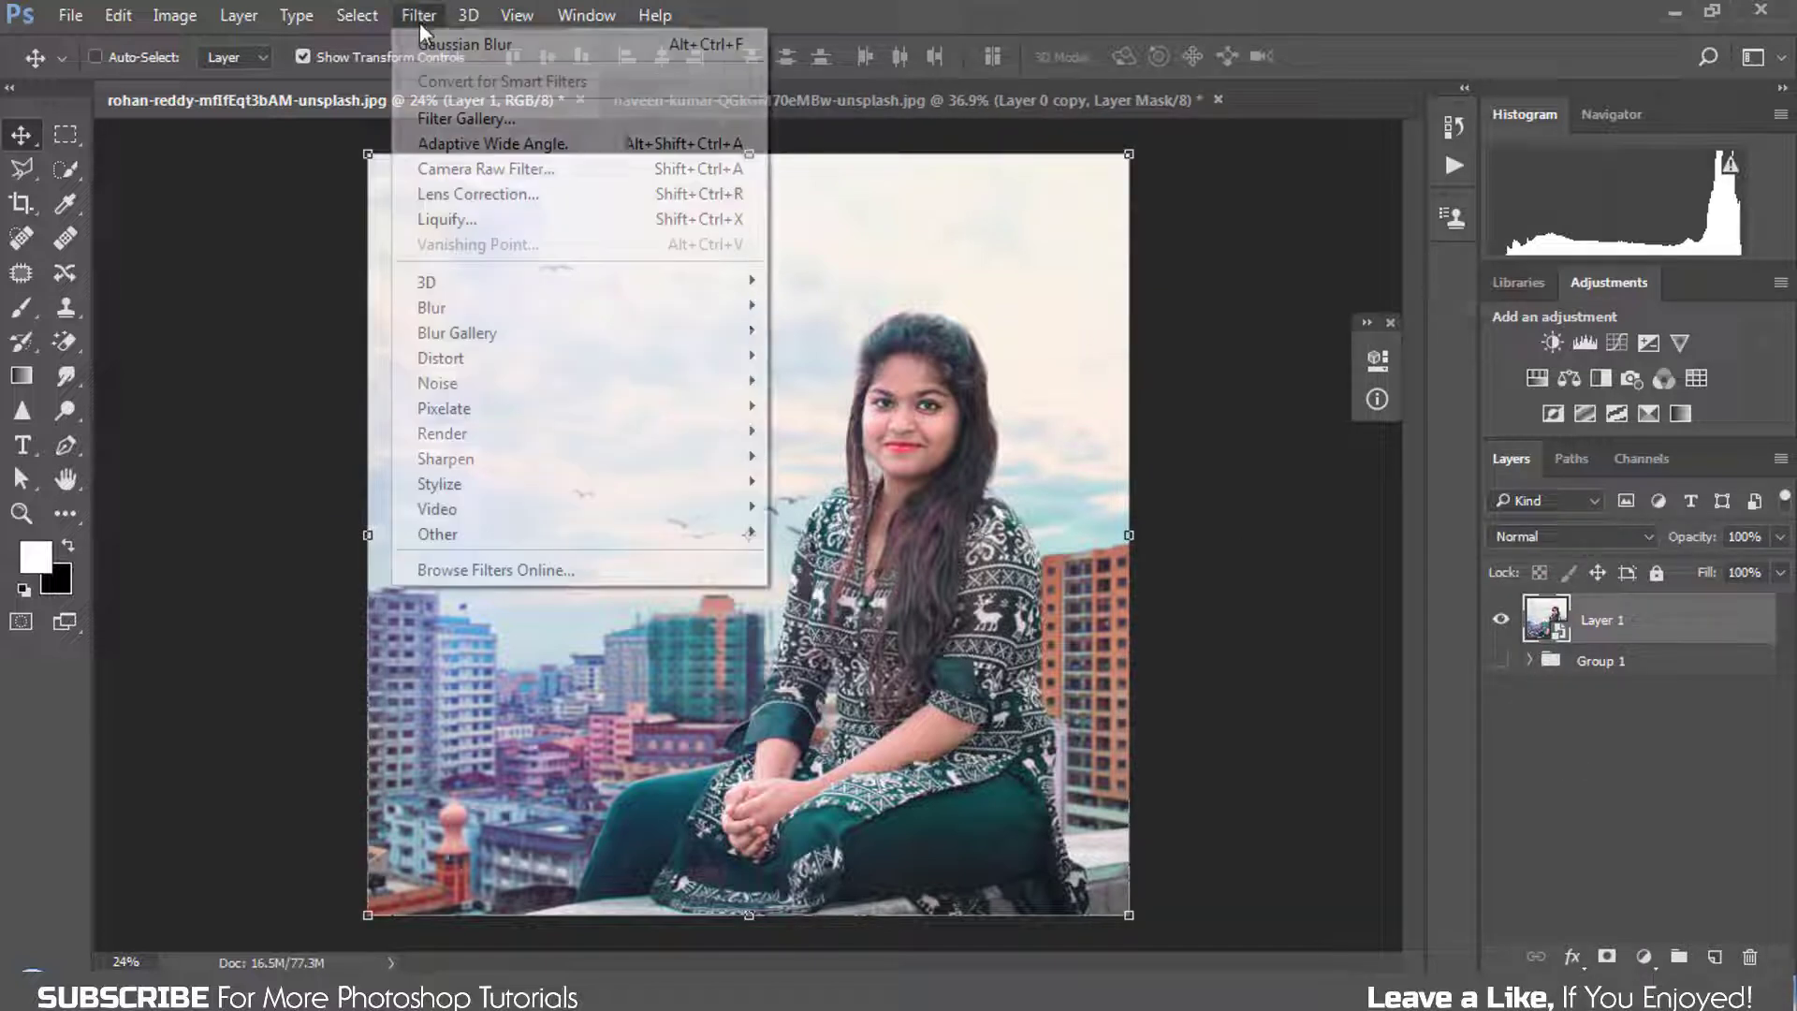
{"action": "left_click", "coordinate": [455, 168]}
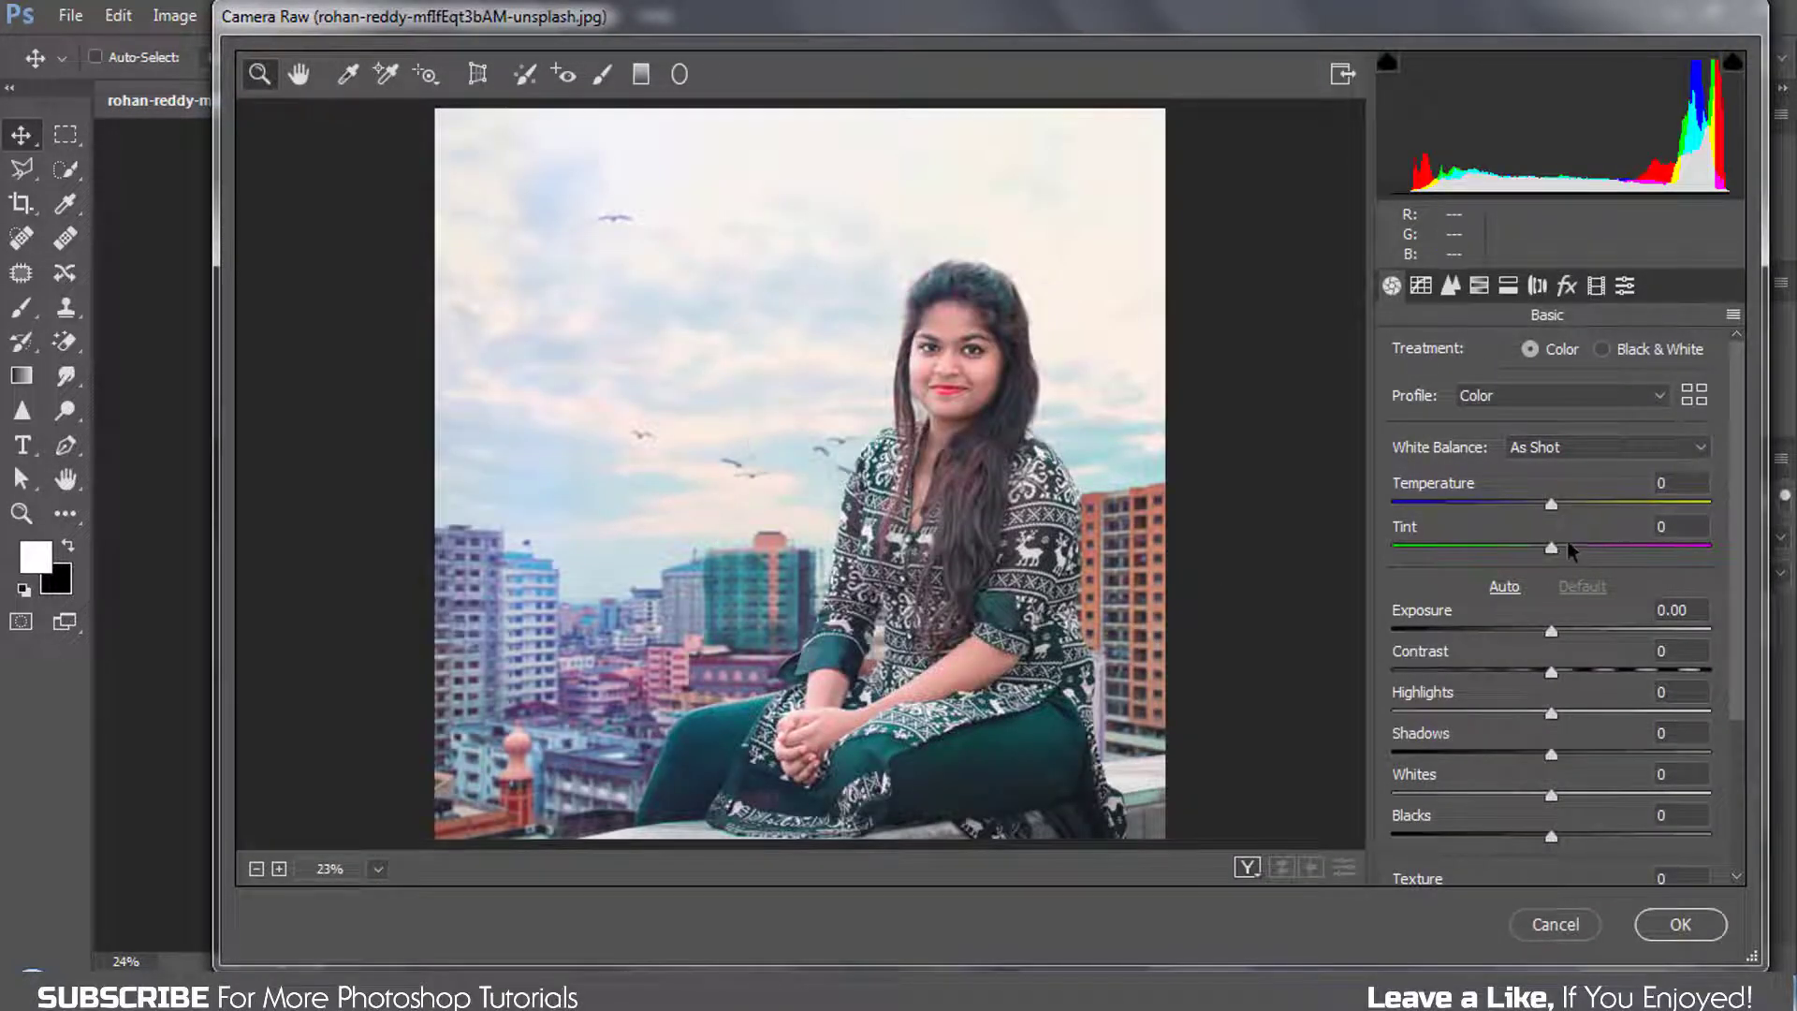
{"action": "left_click", "coordinate": [1559, 505]}
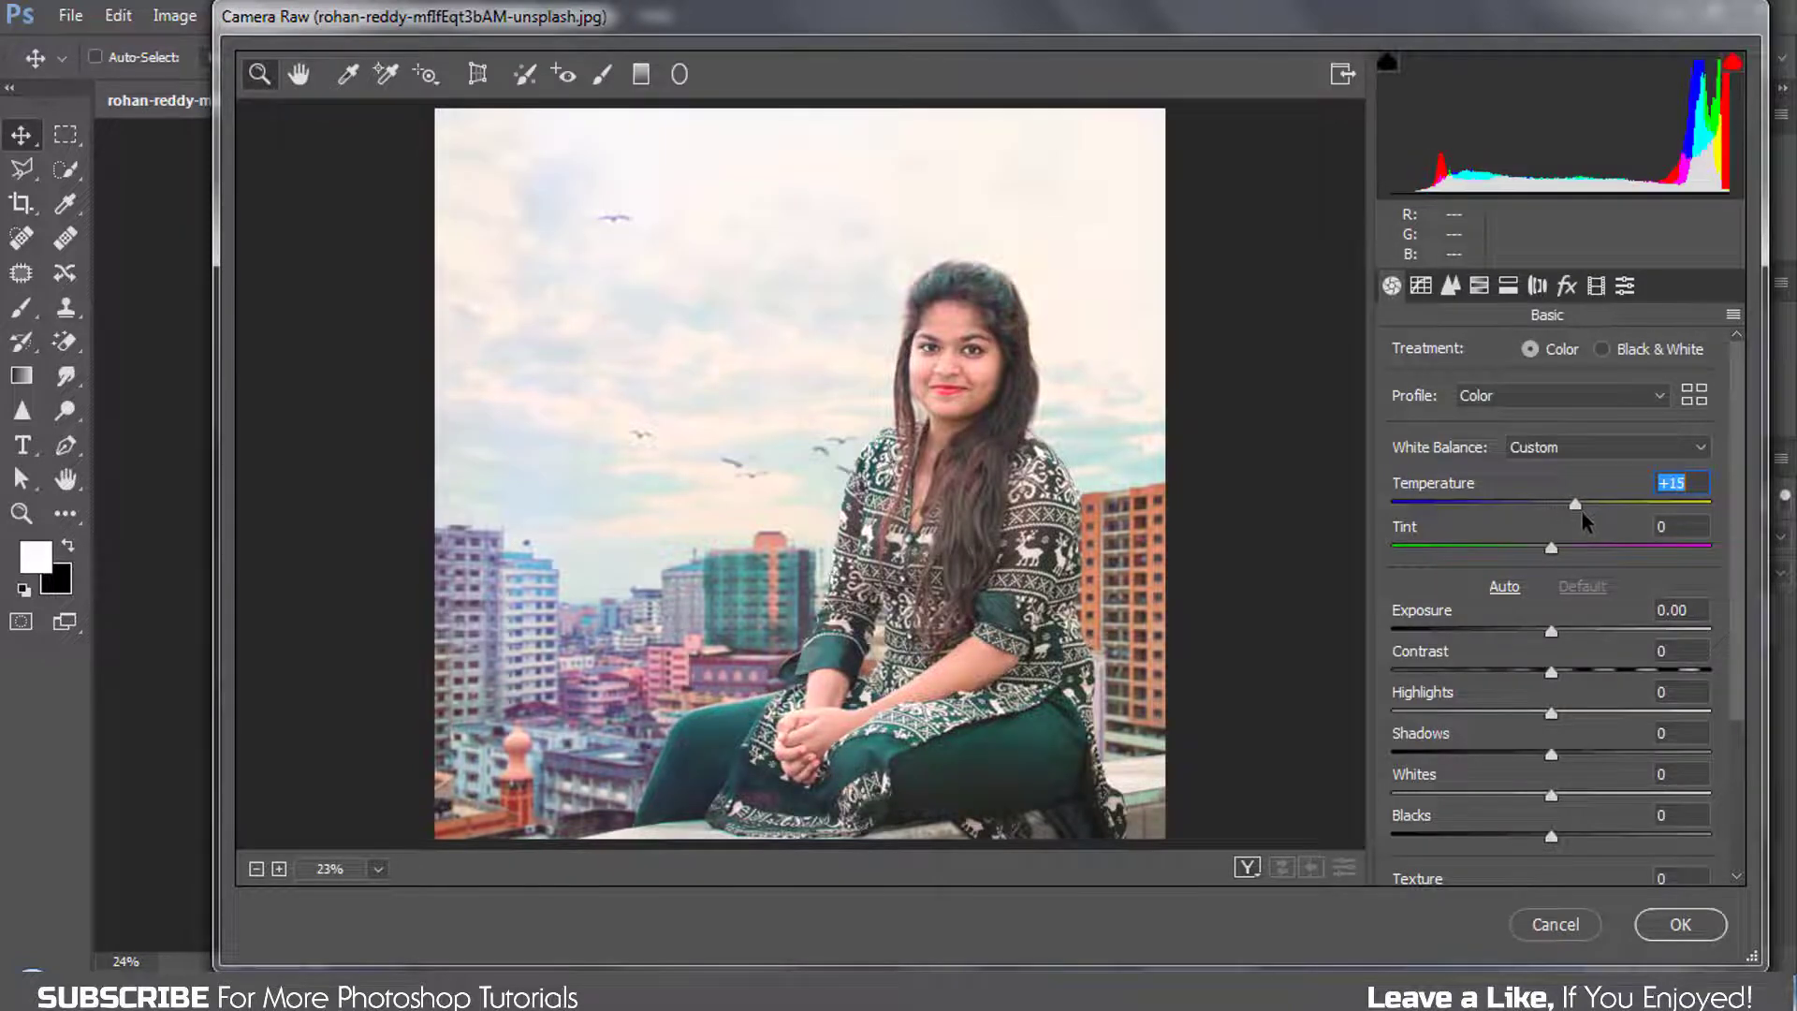
{"action": "mouse_move", "coordinate": [1549, 526]}
{"action": "left_mouse_down"}
{"action": "mouse_move", "coordinate": [1530, 521]}
{"action": "mouse_move", "coordinate": [1578, 534]}
{"action": "mouse_move", "coordinate": [1518, 552]}
{"action": "mouse_move", "coordinate": [1568, 553]}
{"action": "mouse_move", "coordinate": [1501, 552]}
{"action": "mouse_move", "coordinate": [1537, 548]}
{"action": "left_mouse_up"}
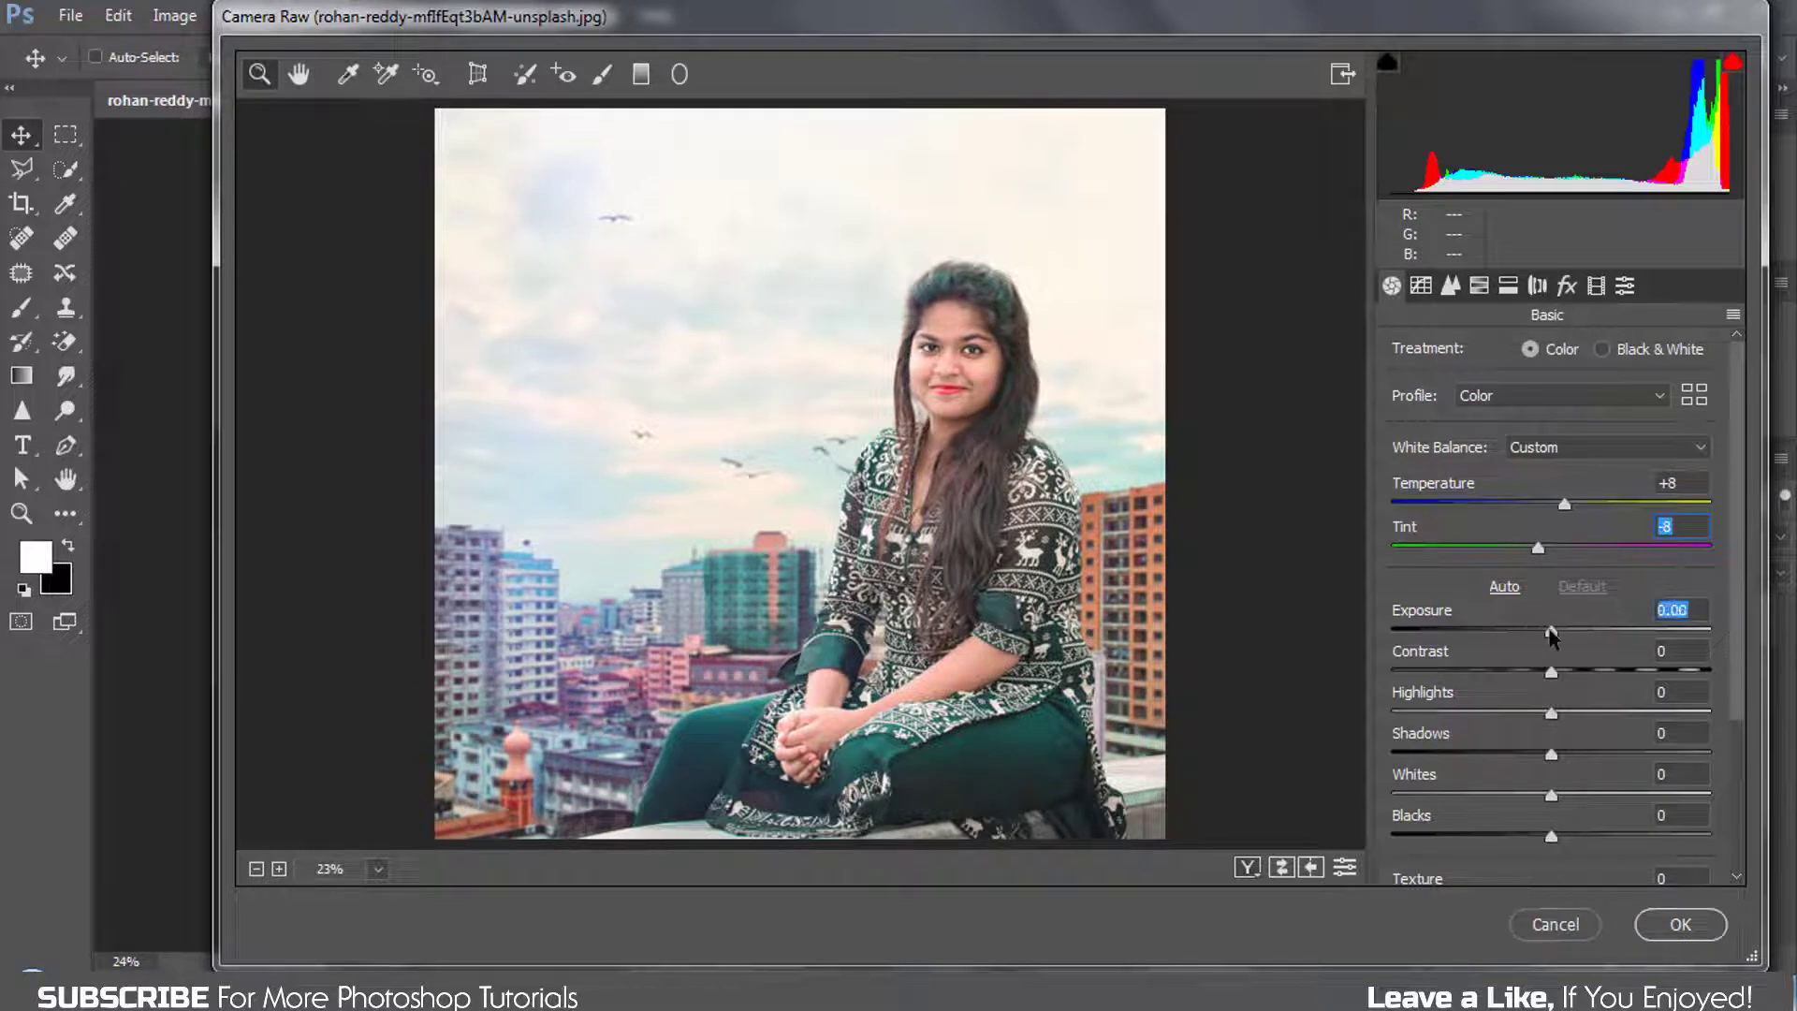
{"action": "left_click_drag", "start_coordinate": [1550, 634], "coordinate": [1570, 684]}
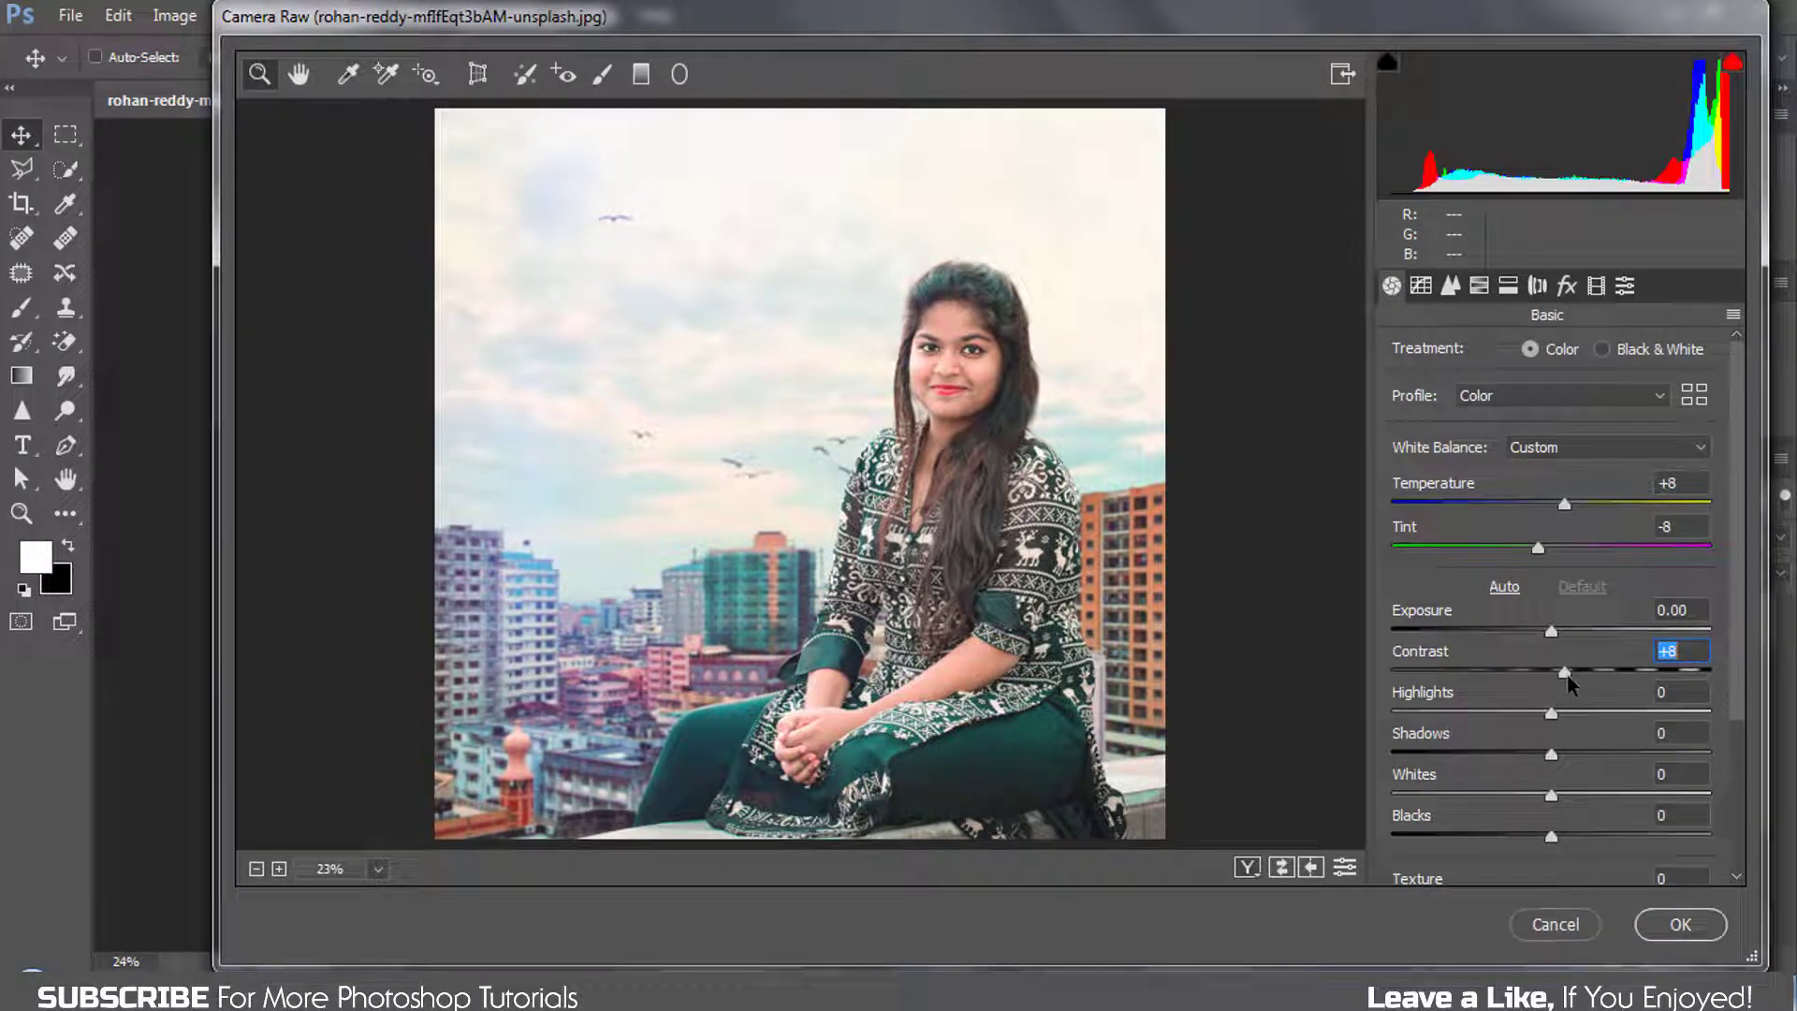
Step: Set Highlights to -19, Shadows +8, Whites -13, Blacks -3, Texture +3 and Clarity +11
{"action": "scroll", "coordinate": [1571, 684], "scroll_direction": "down", "scroll_amount": 3}
{"action": "left_click_drag", "start_coordinate": [1550, 586], "coordinate": [1580, 628]}
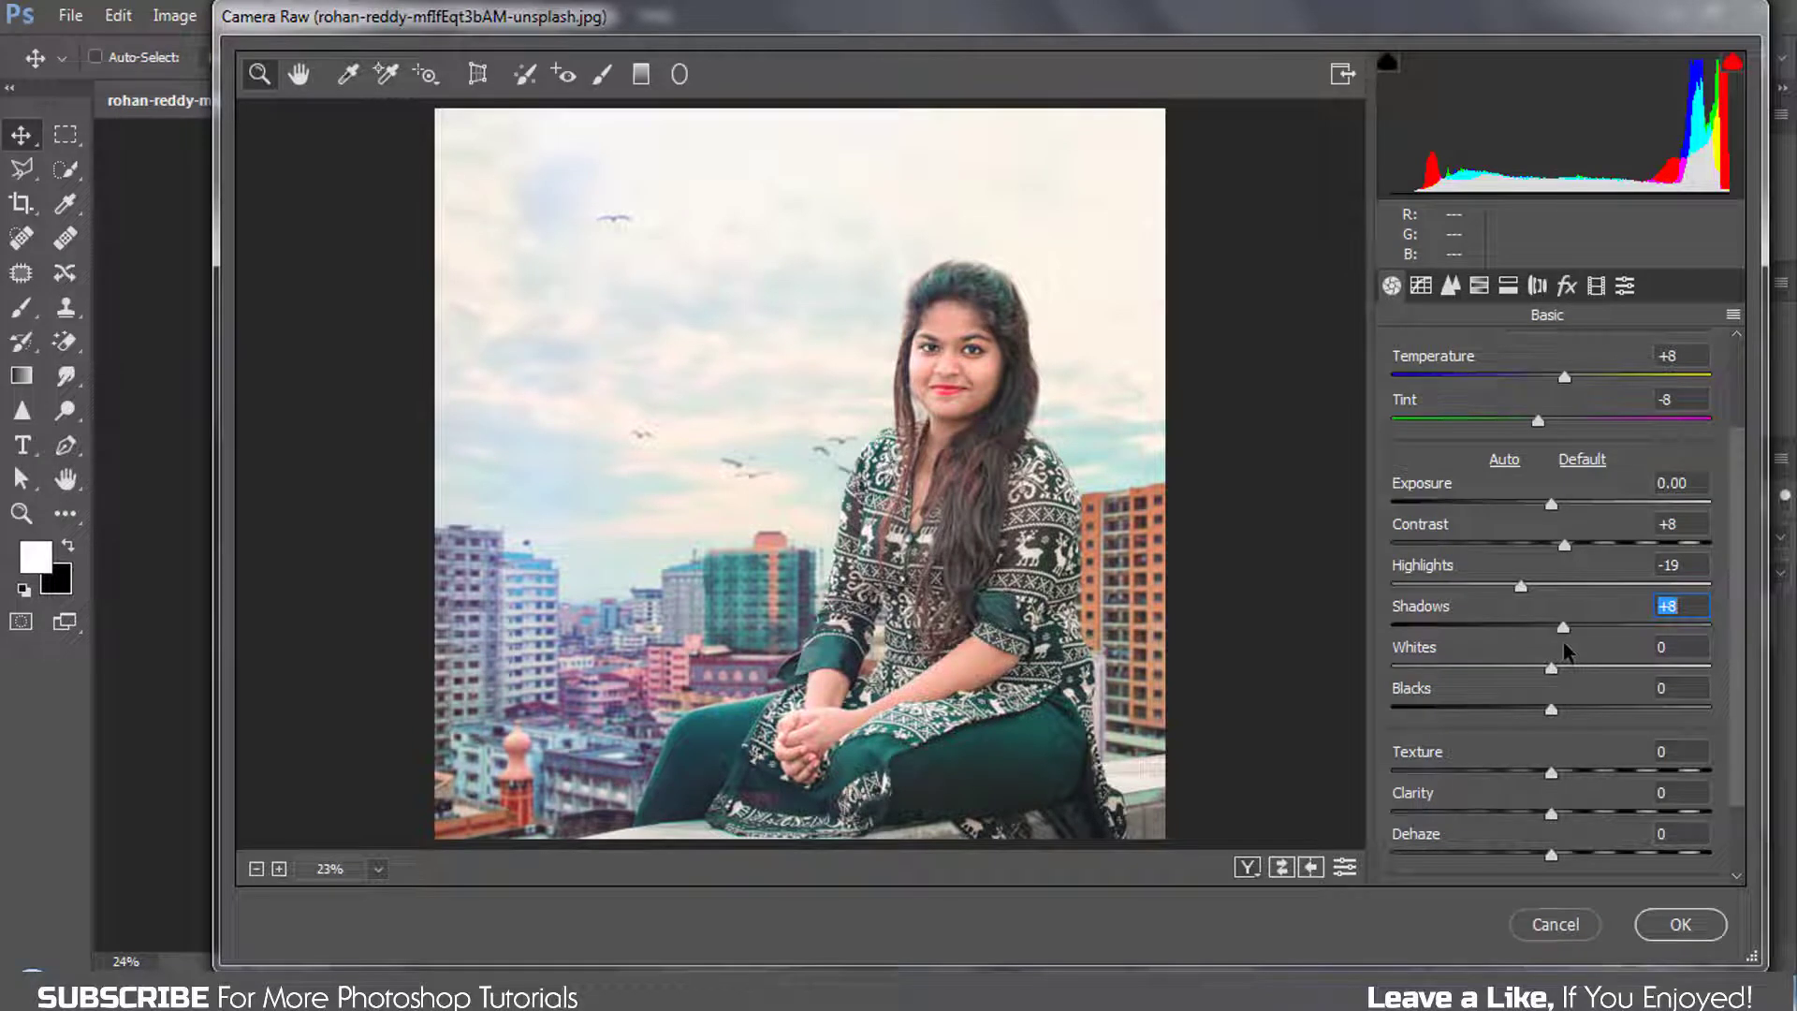
{"action": "left_click_drag", "start_coordinate": [1551, 671], "coordinate": [1549, 718]}
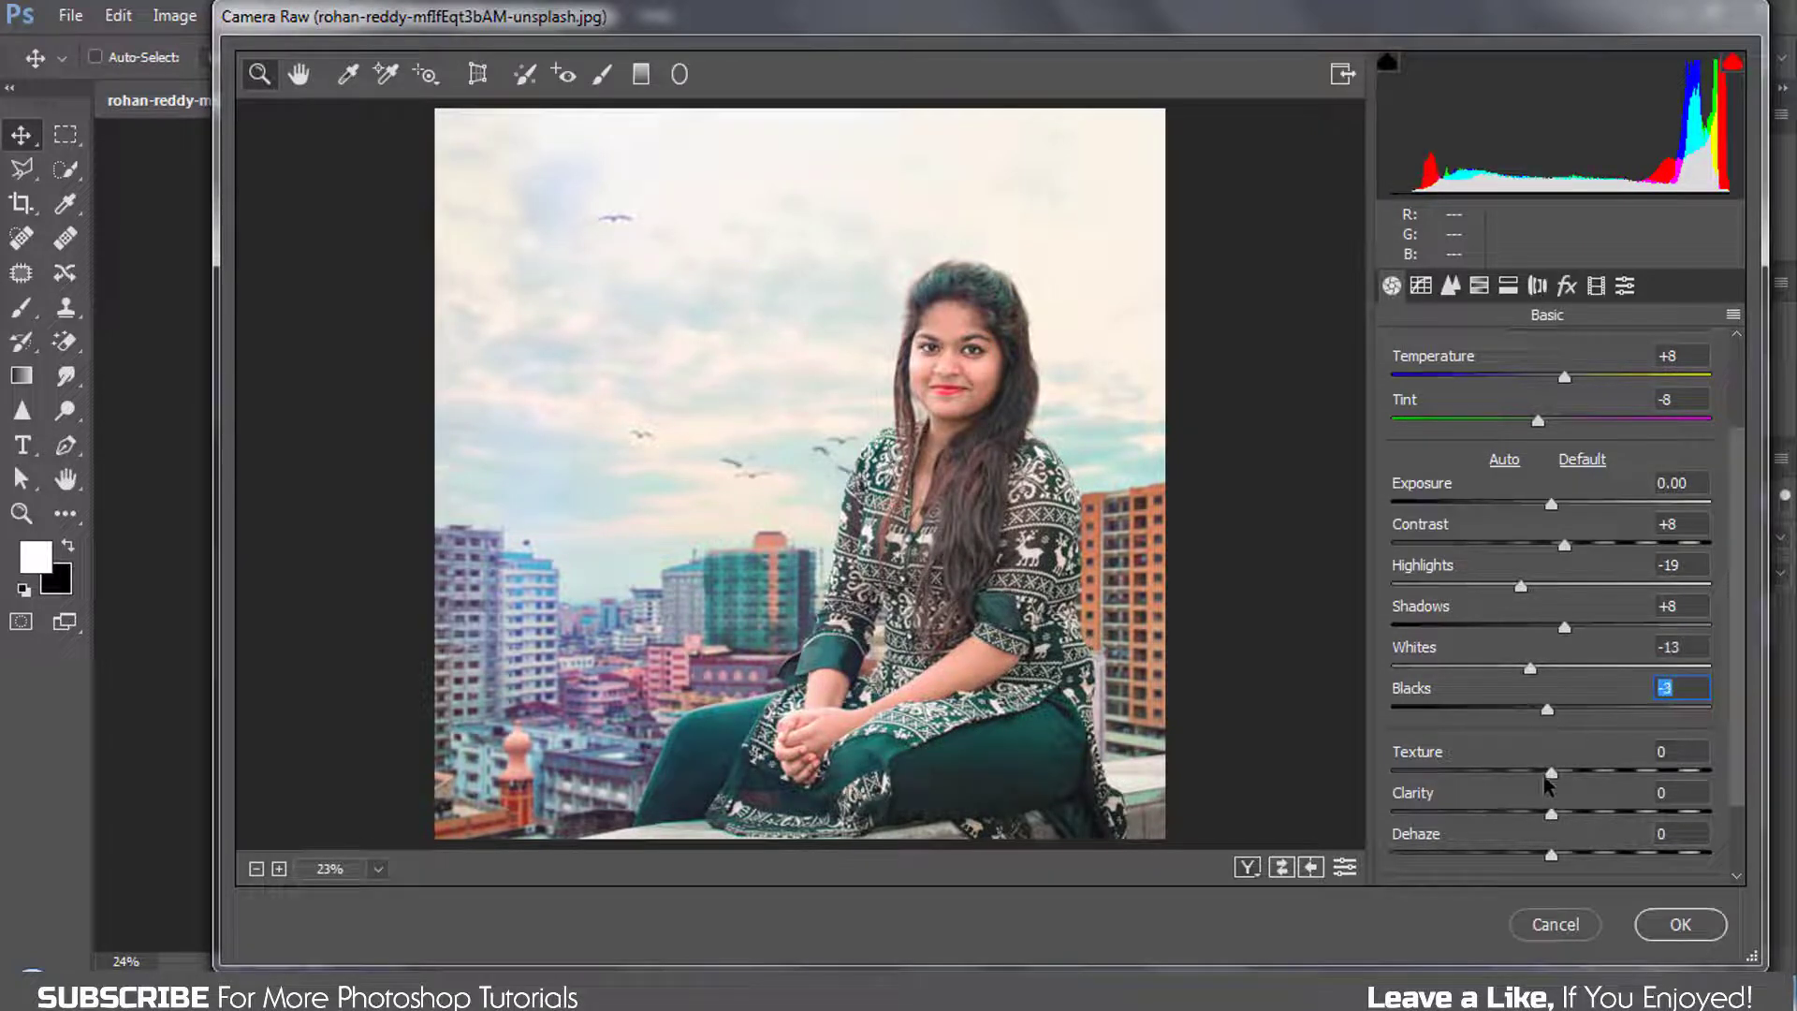
{"action": "left_click_drag", "start_coordinate": [1545, 779], "coordinate": [1575, 822]}
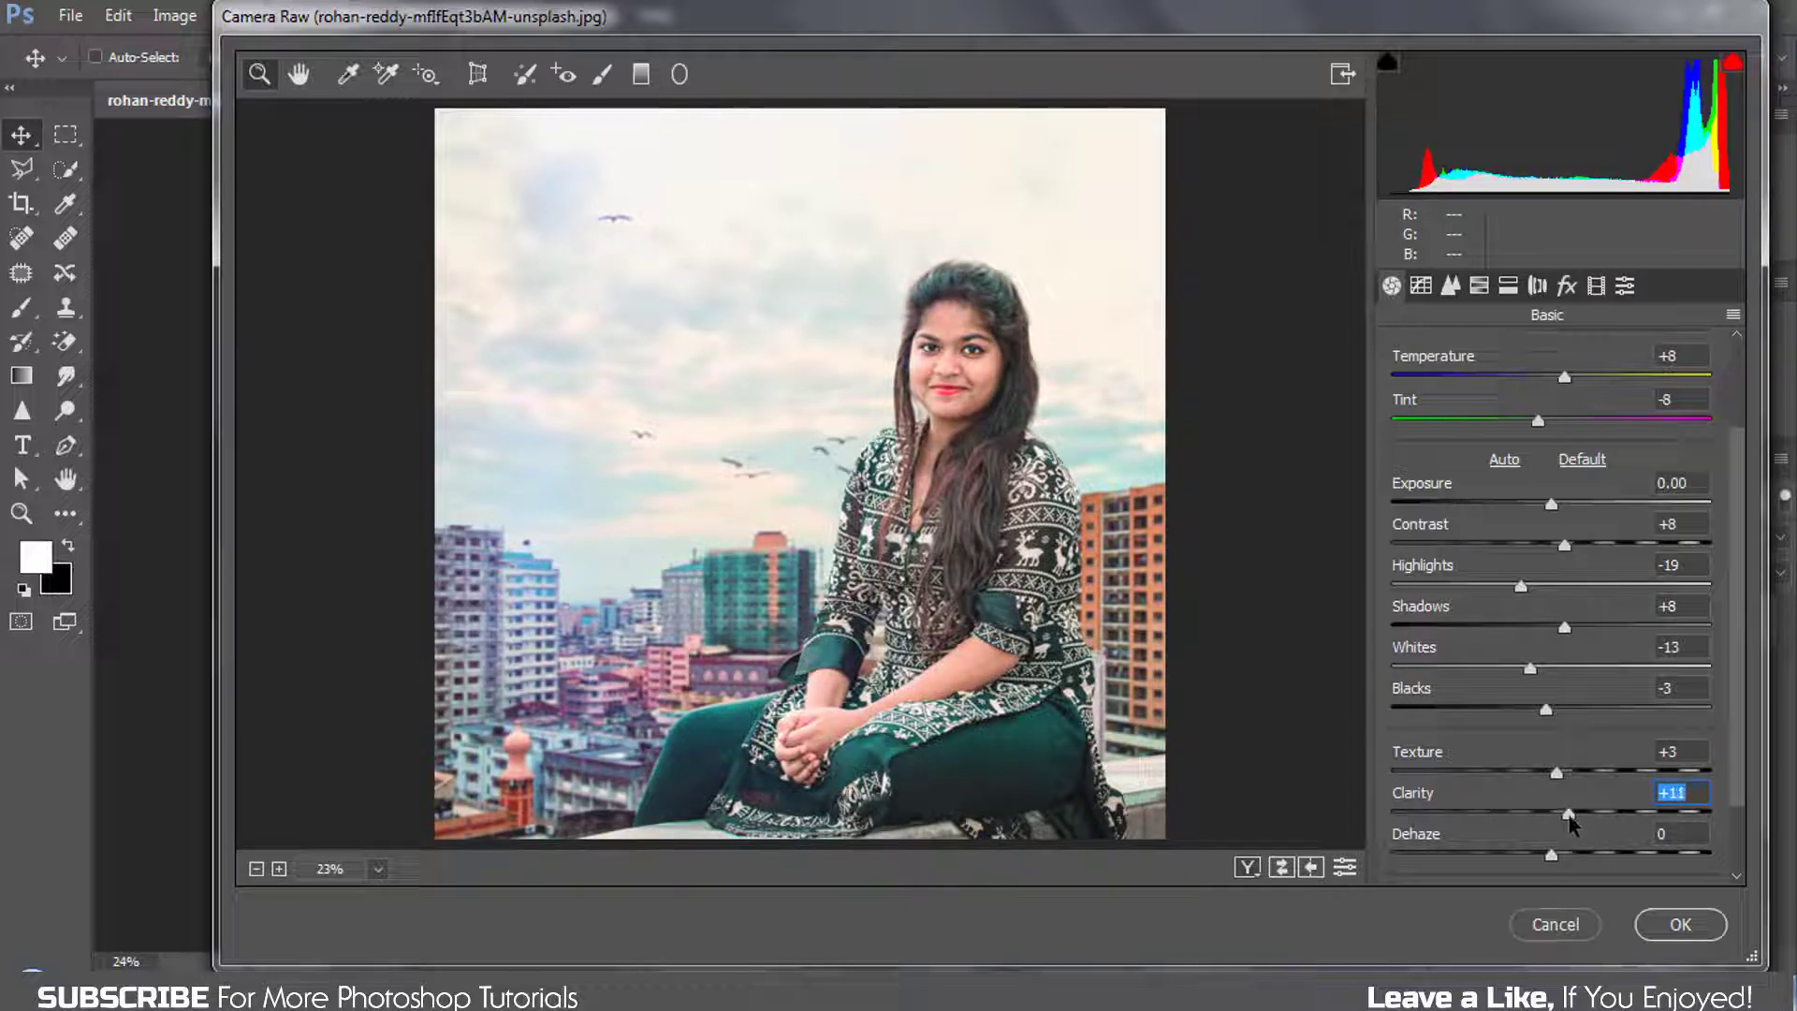
Step: Raise Vibrance to +28 and set Saturation to -2, leaving Dehaze at 0
{"action": "scroll", "coordinate": [1567, 810], "scroll_direction": "down", "scroll_amount": 3}
{"action": "left_click_drag", "start_coordinate": [1546, 762], "coordinate": [1549, 866]}
{"action": "double_click", "coordinate": [1510, 762]}
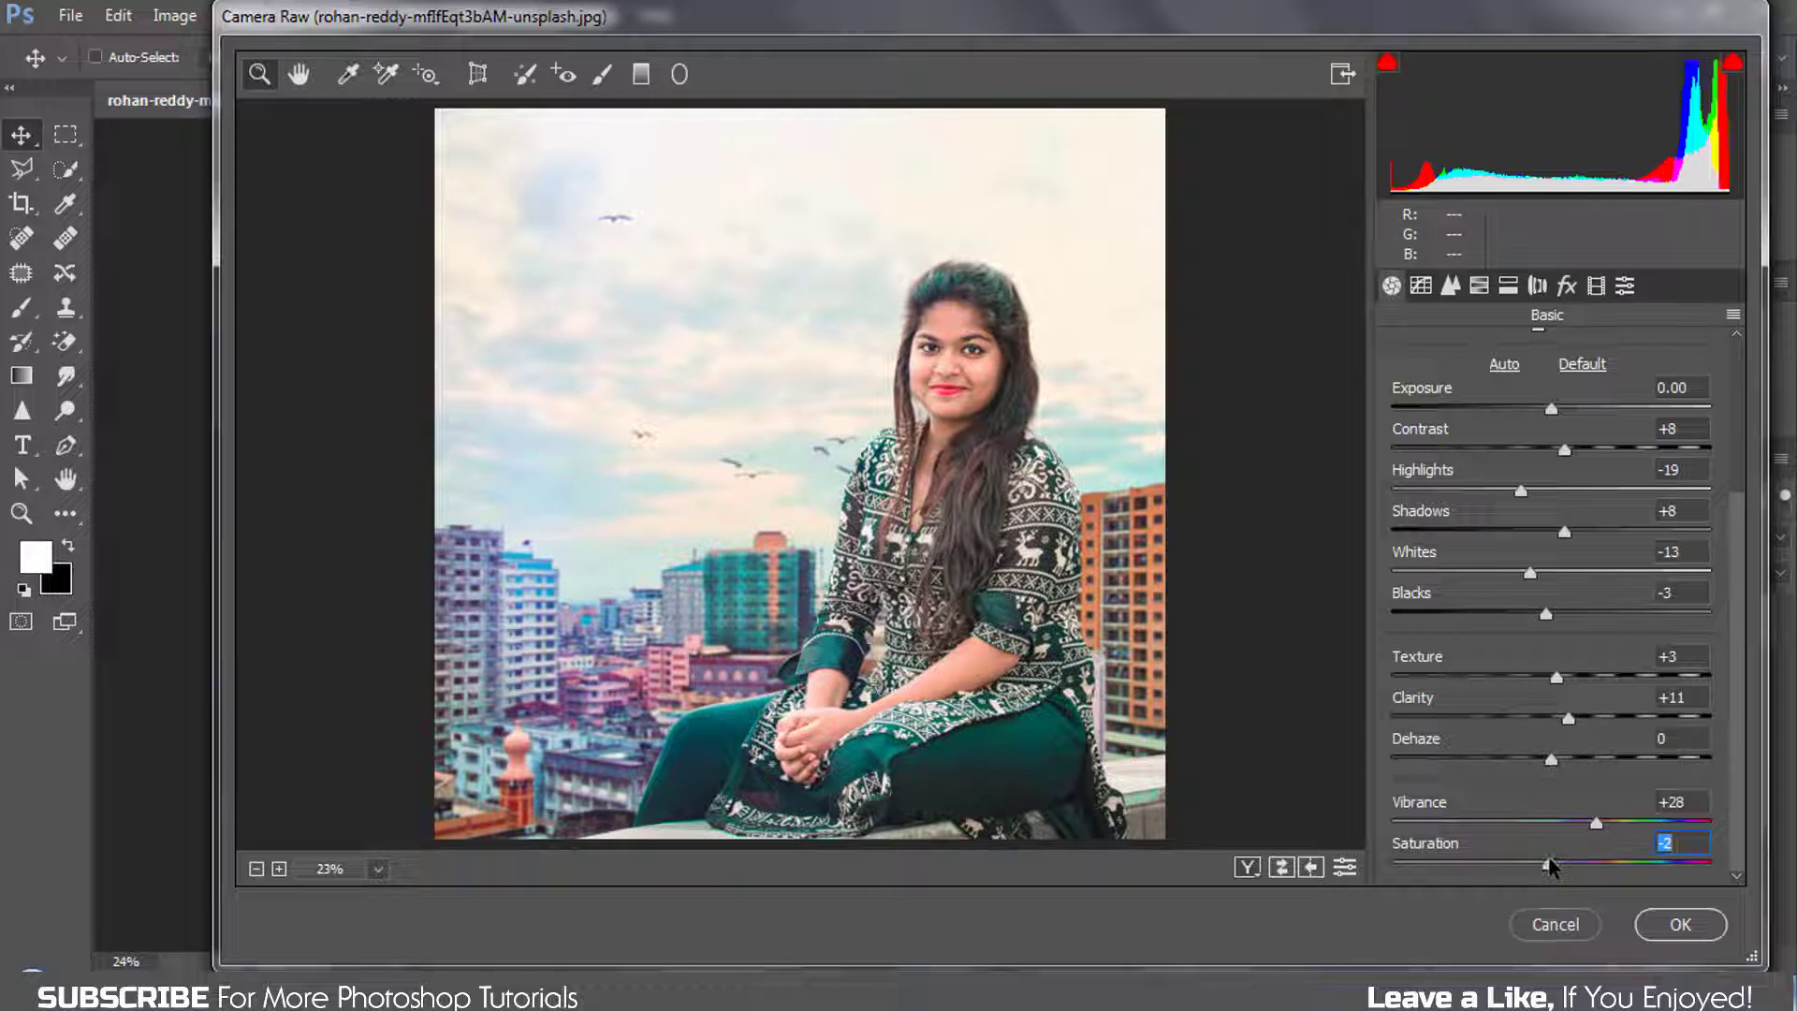
Step: Set luminance noise reduction to 47, apply the Camera Raw filter and compare the image with and without it
{"action": "left_click", "coordinate": [1451, 286]}
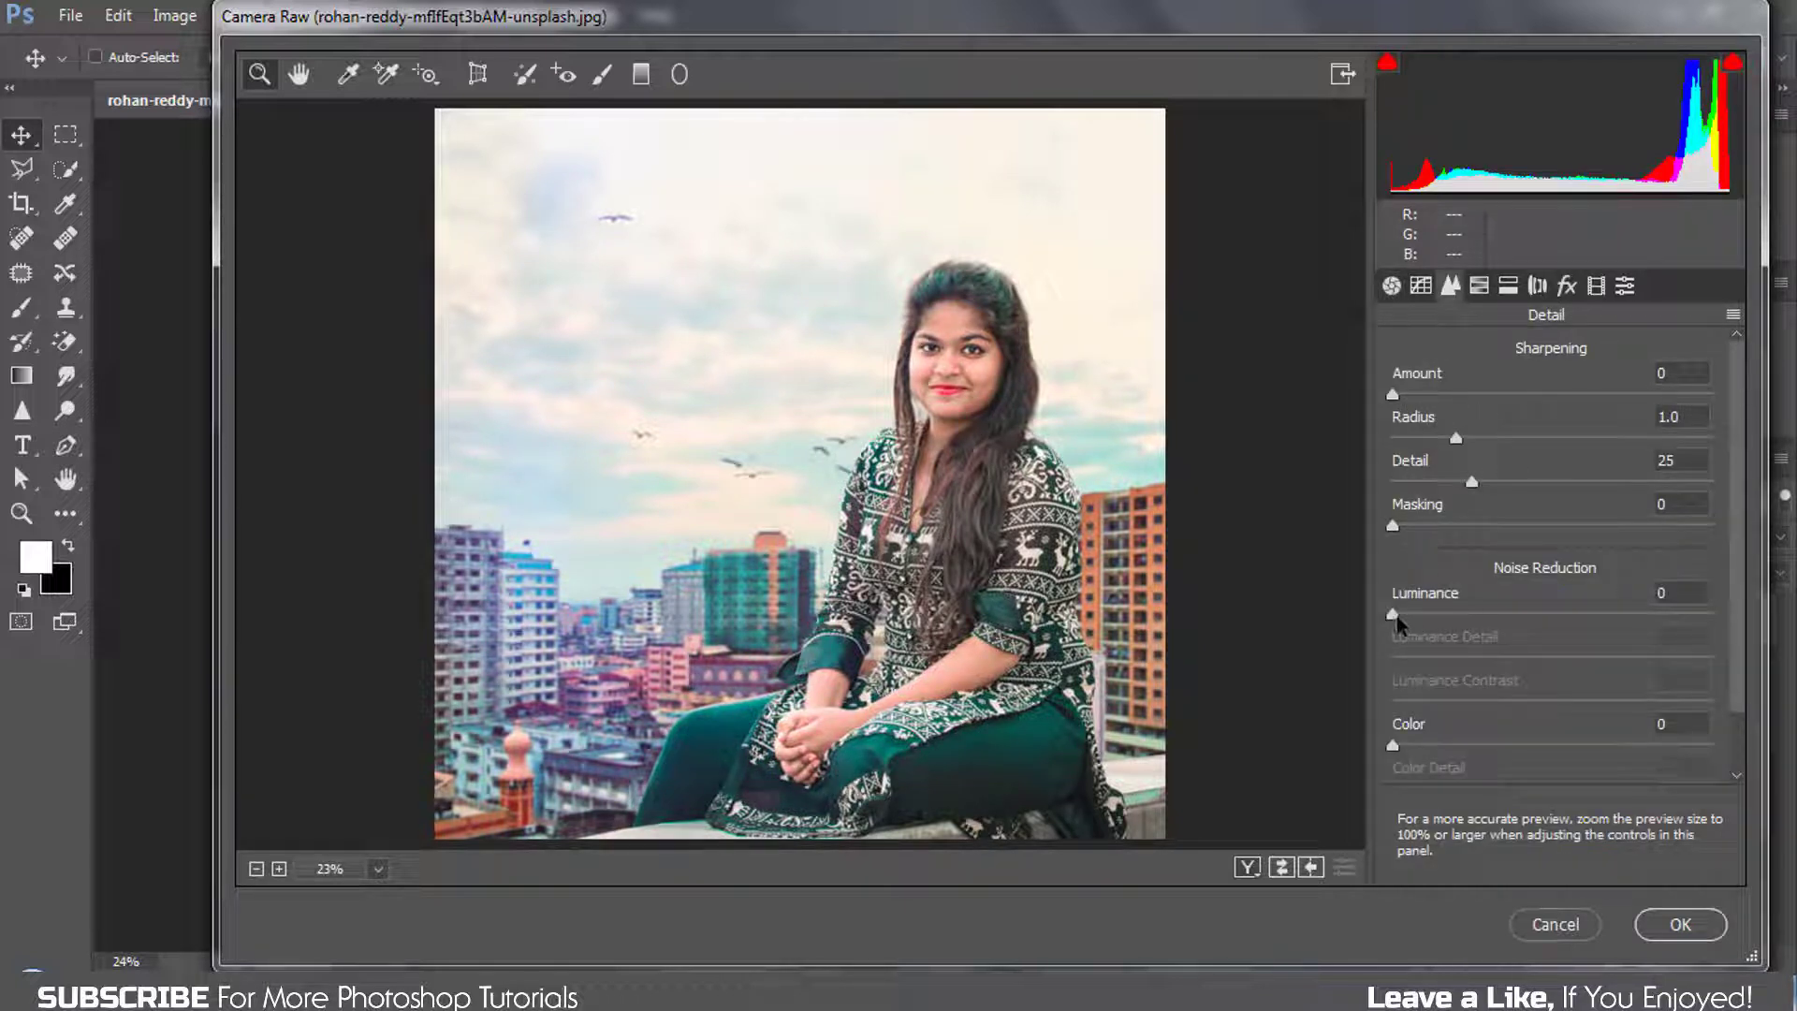
{"action": "left_click_drag", "start_coordinate": [1394, 615], "coordinate": [1548, 658]}
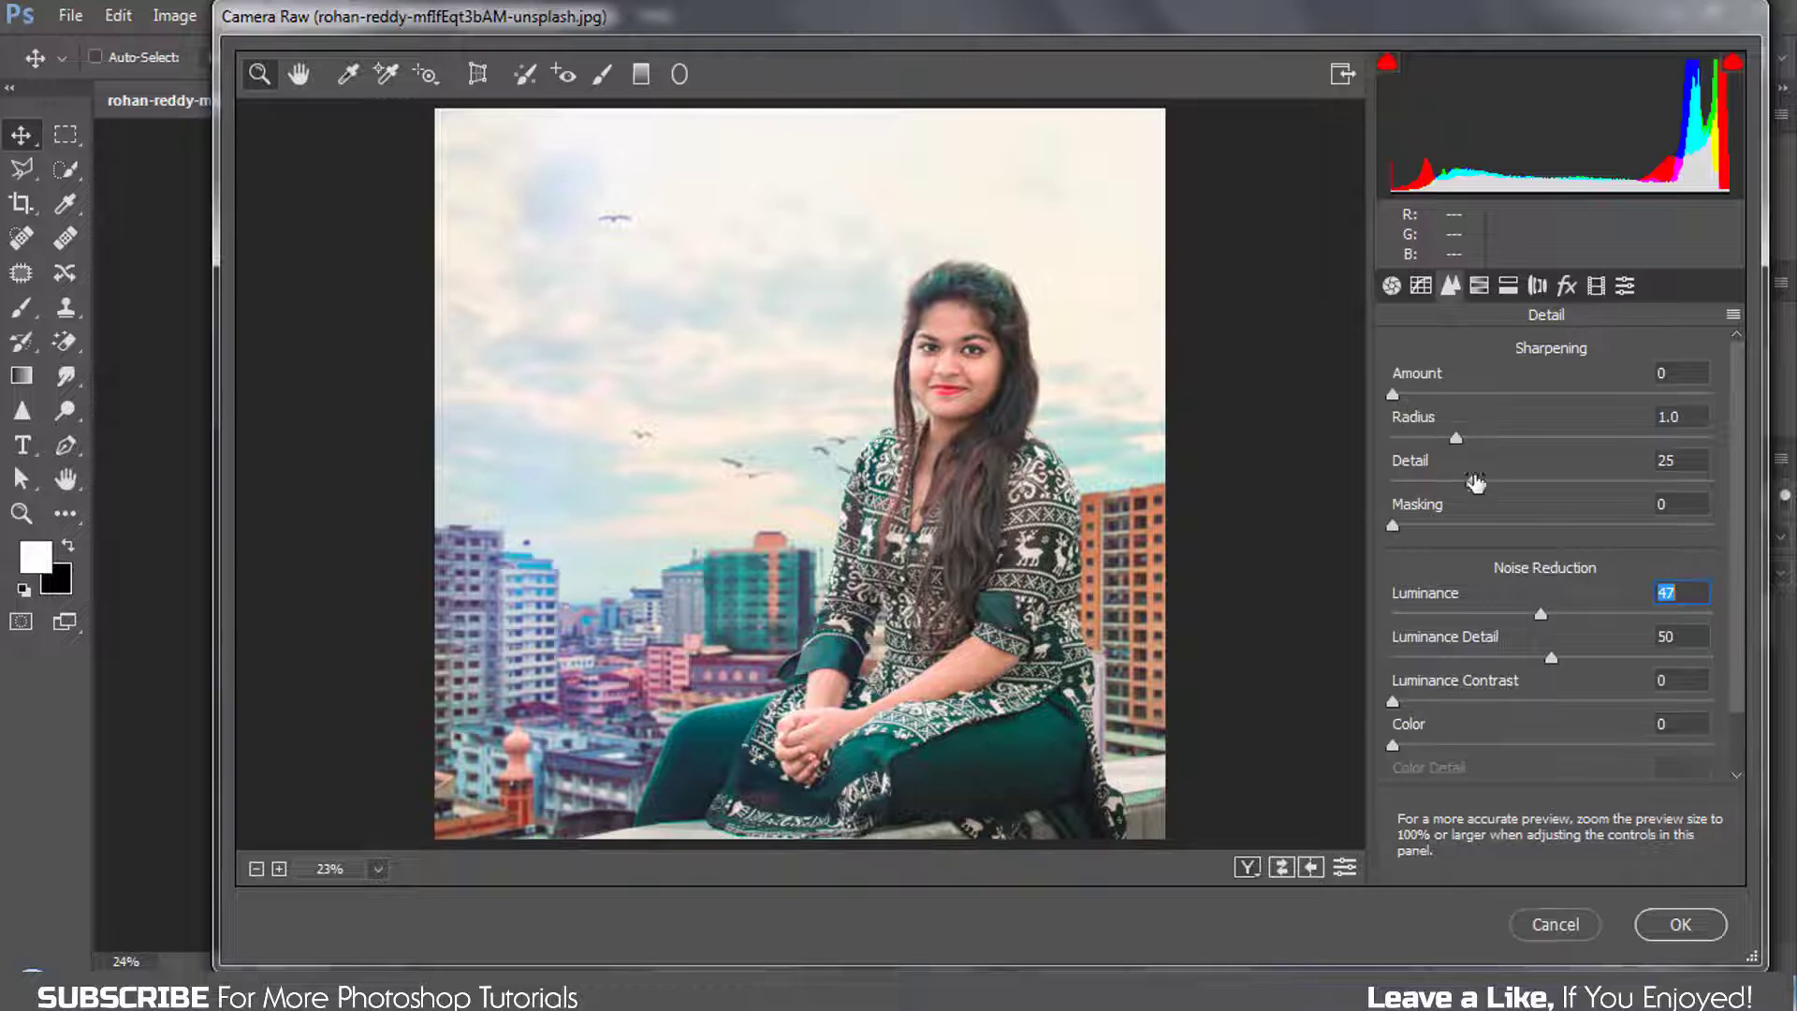
{"action": "left_click", "coordinate": [1662, 919]}
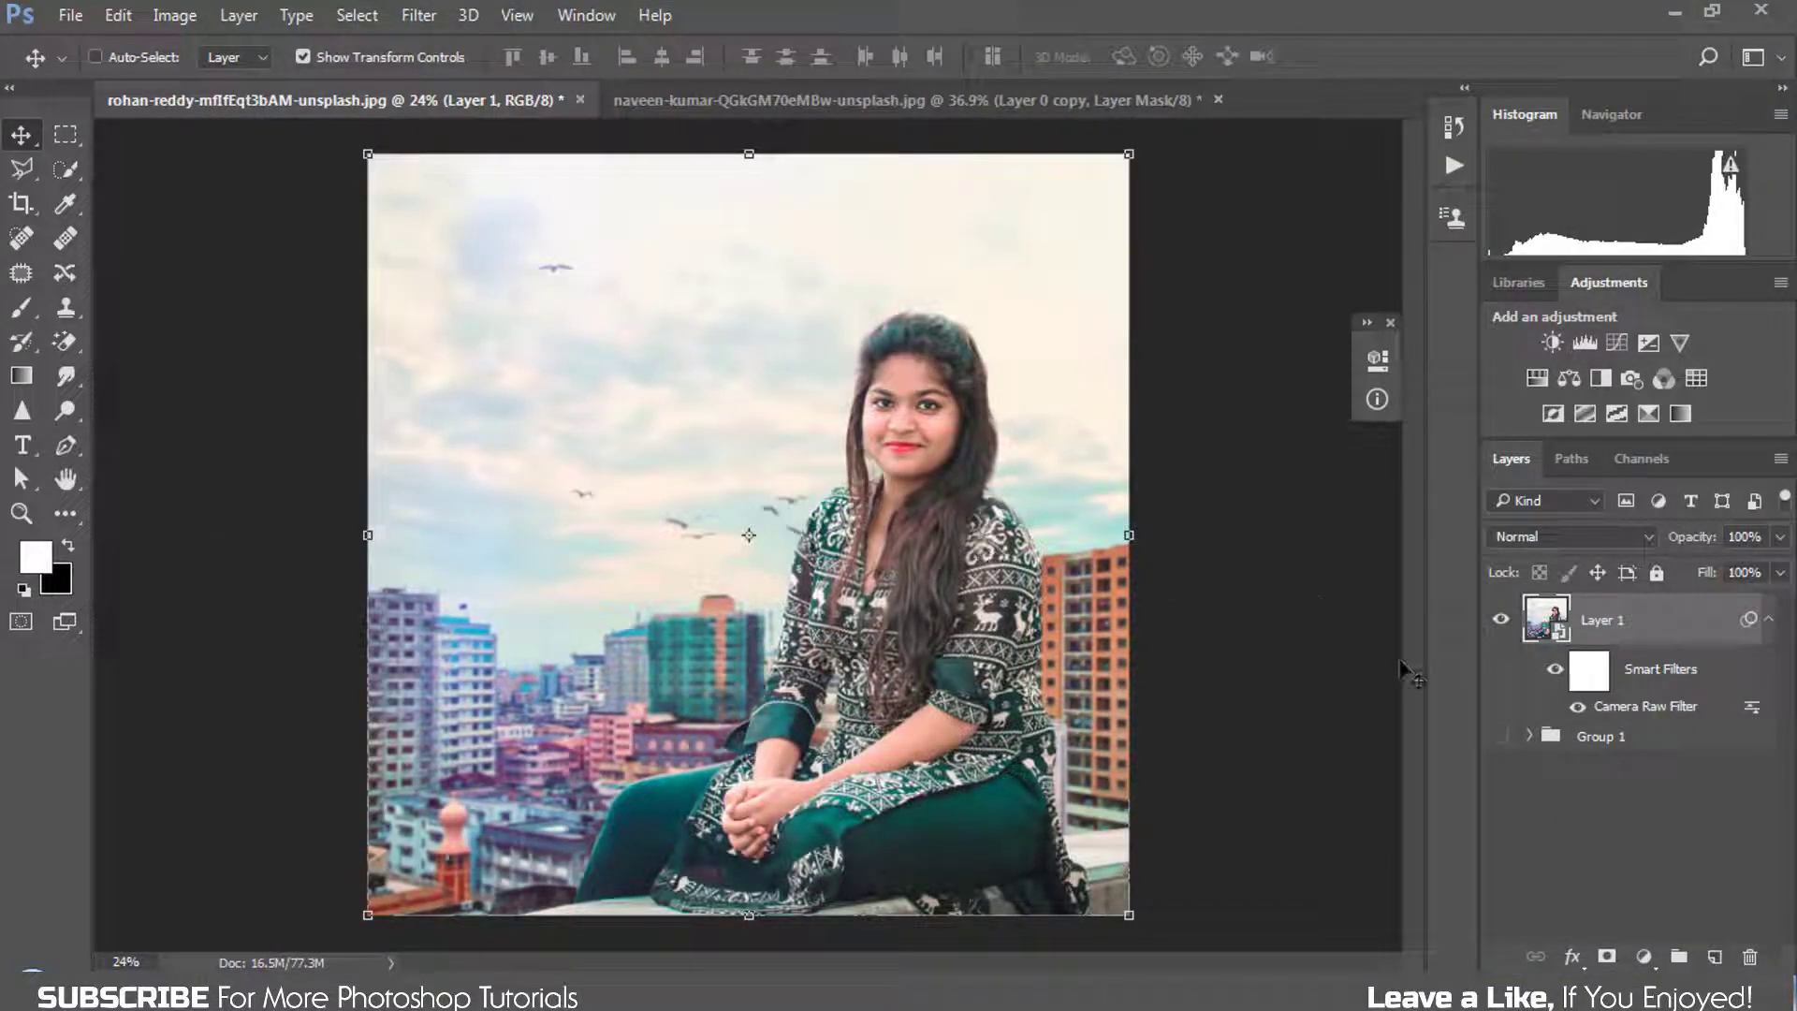
{"action": "left_click", "coordinate": [1552, 671]}
{"action": "left_click", "coordinate": [1552, 671]}
{"action": "scroll", "coordinate": [964, 415], "scroll_direction": "up", "scroll_amount": 5}
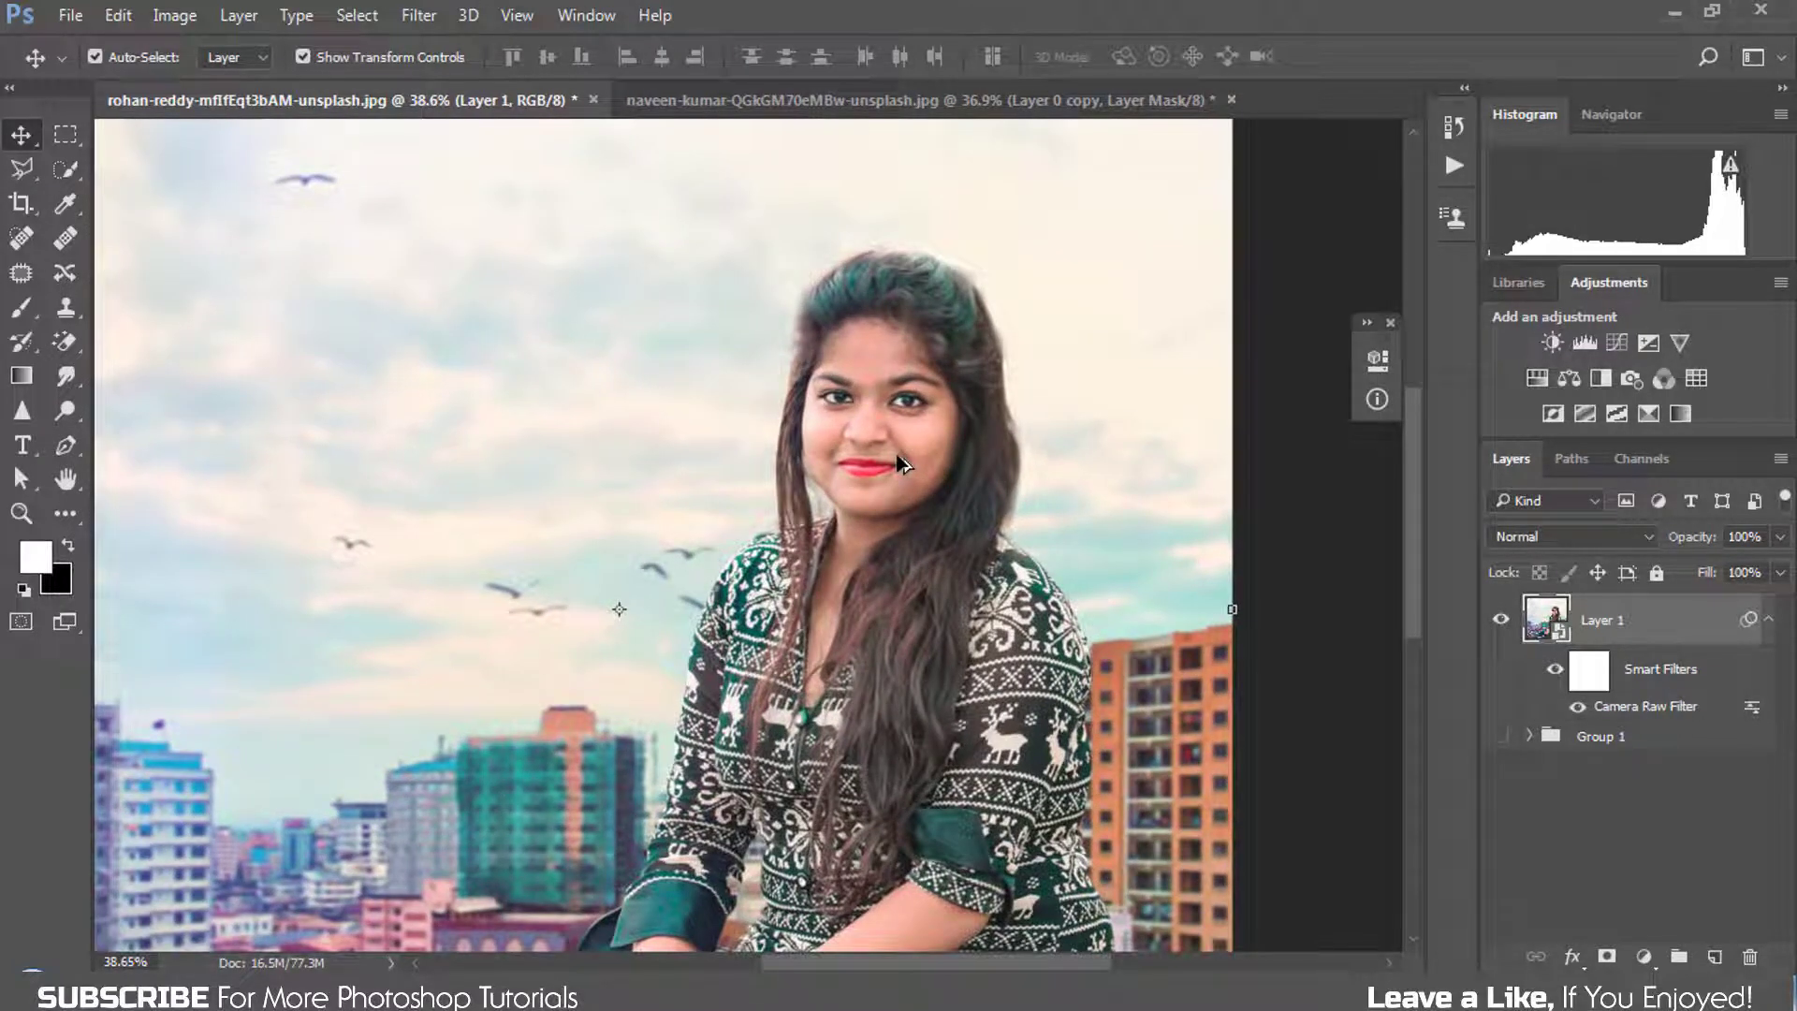
Step: Open the Lens Flare filter for Layer 1 and place the flare centre at the photo's upper-left corner
{"action": "scroll", "coordinate": [899, 464], "scroll_direction": "down", "scroll_amount": 4}
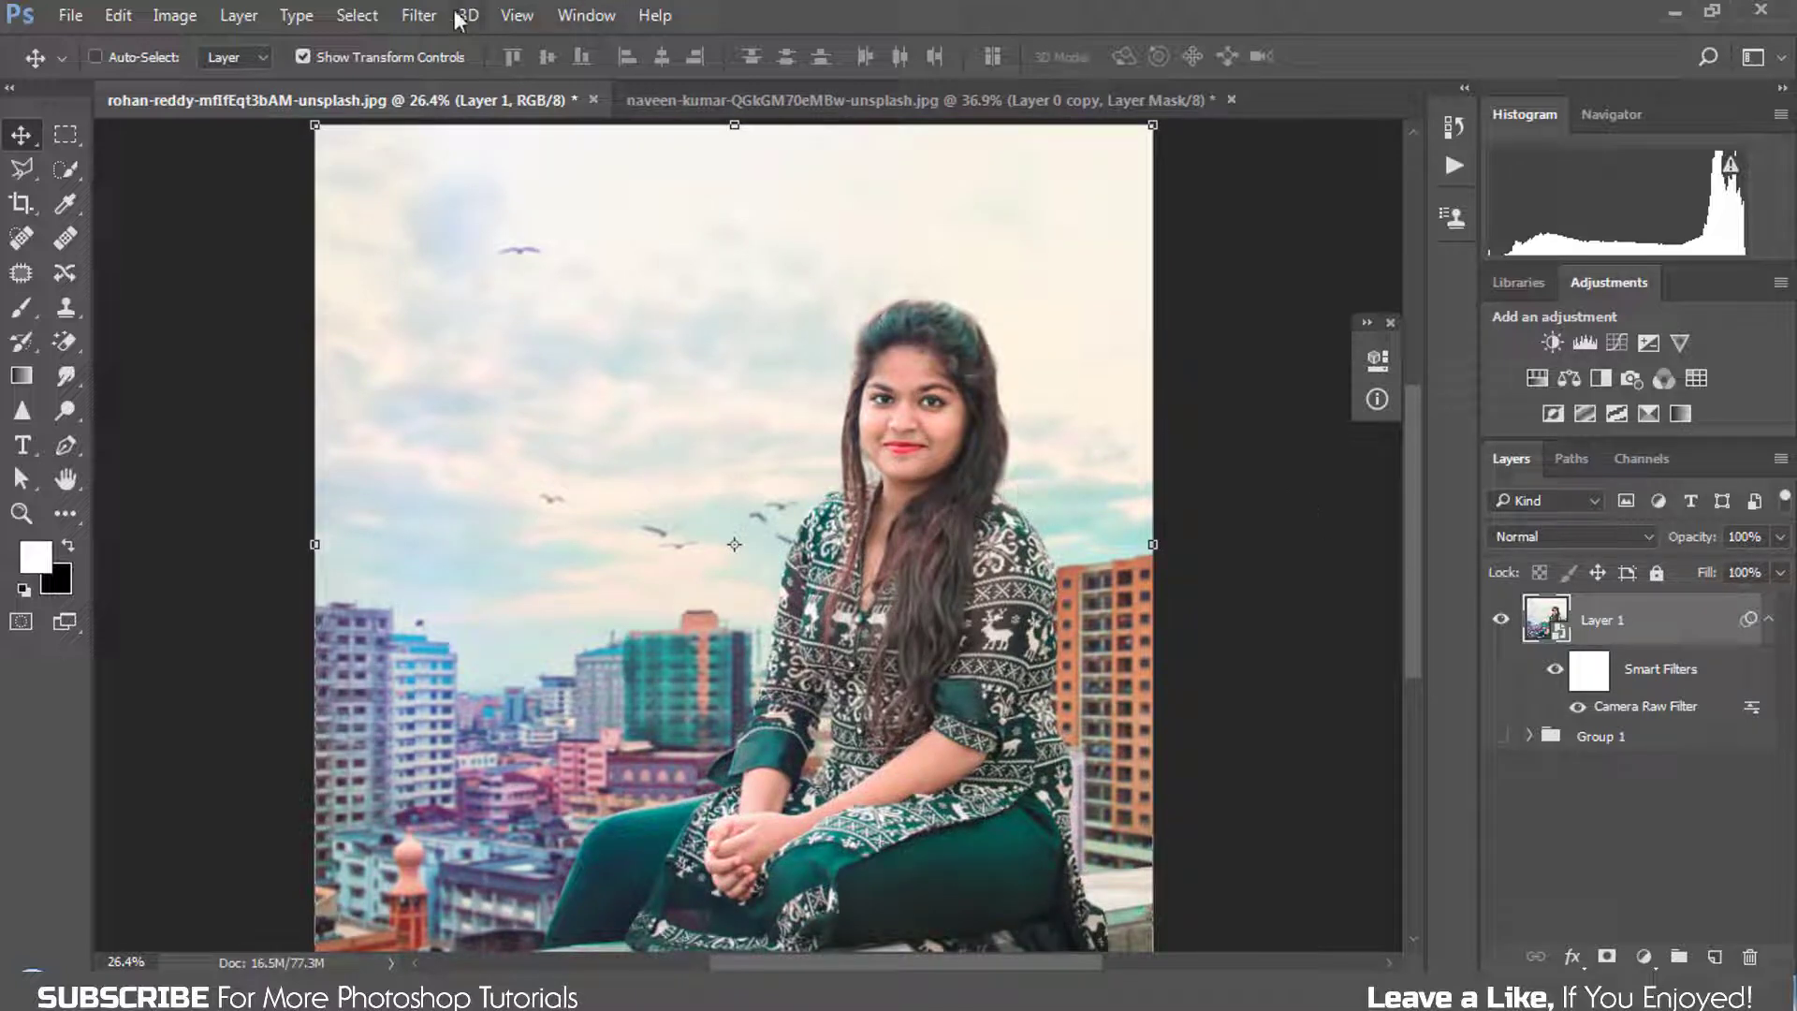
{"action": "left_click", "coordinate": [423, 17]}
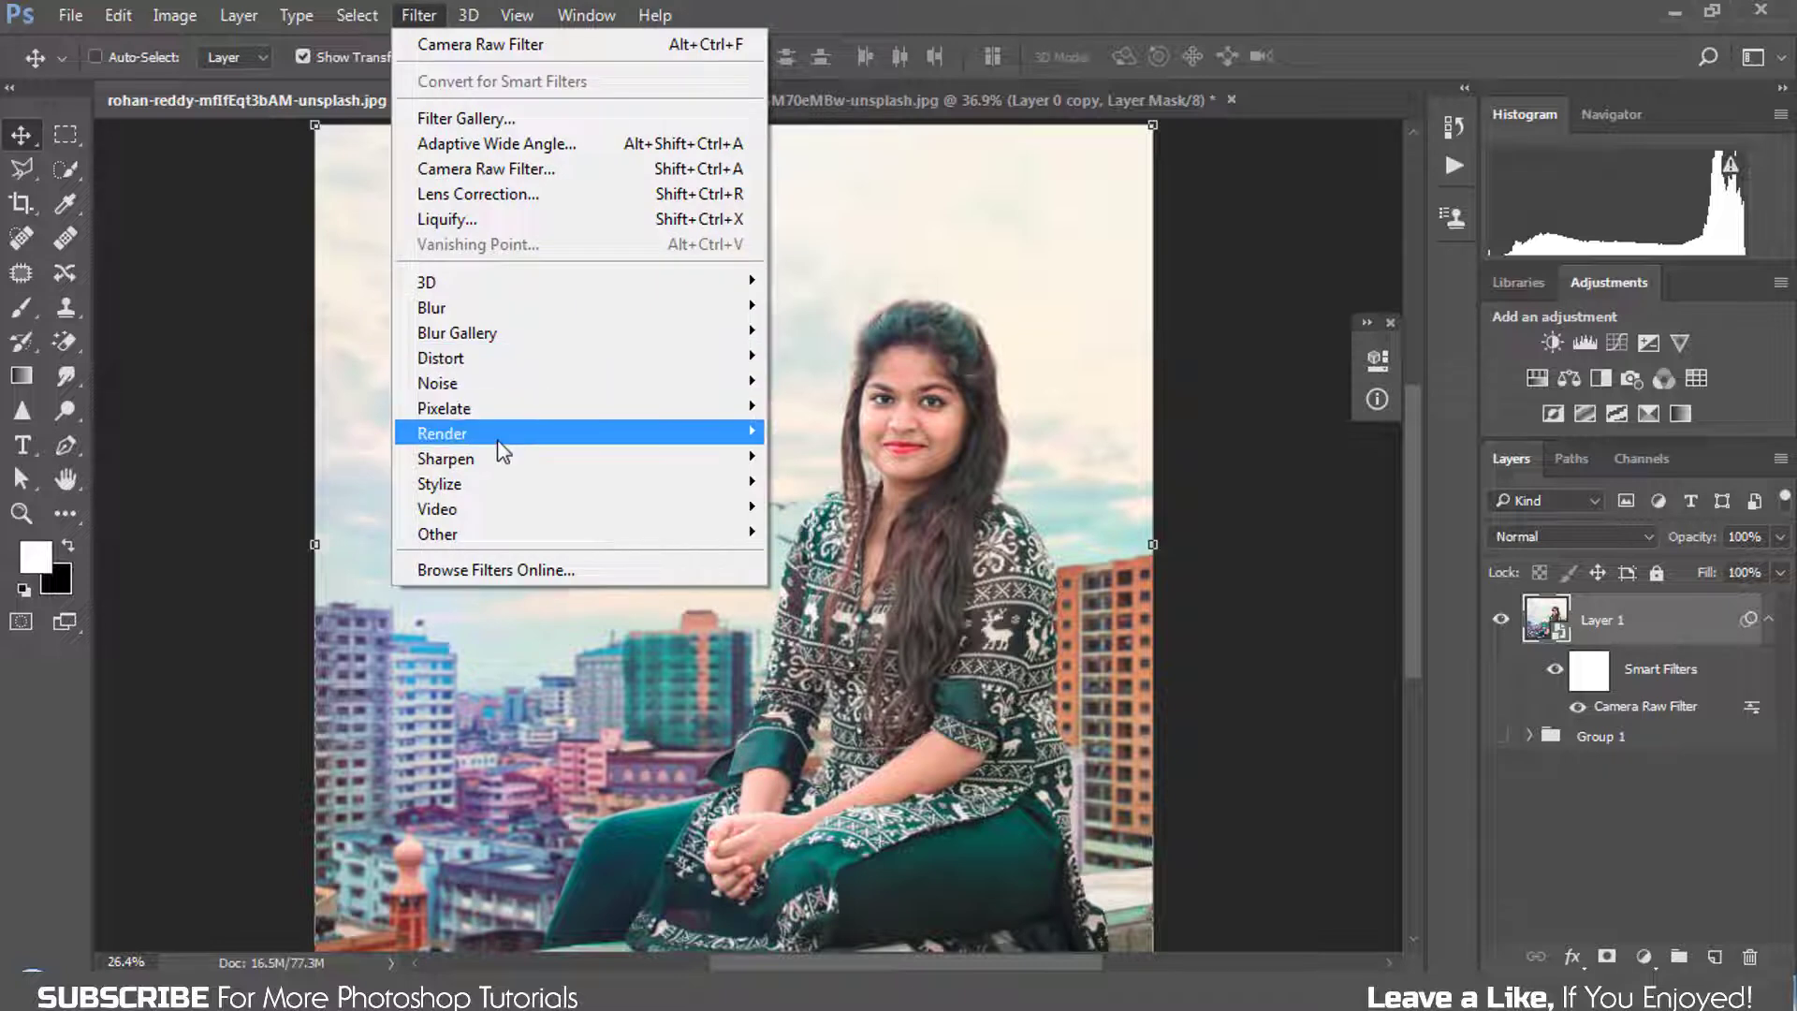
{"action": "mouse_move", "coordinate": [482, 435]}
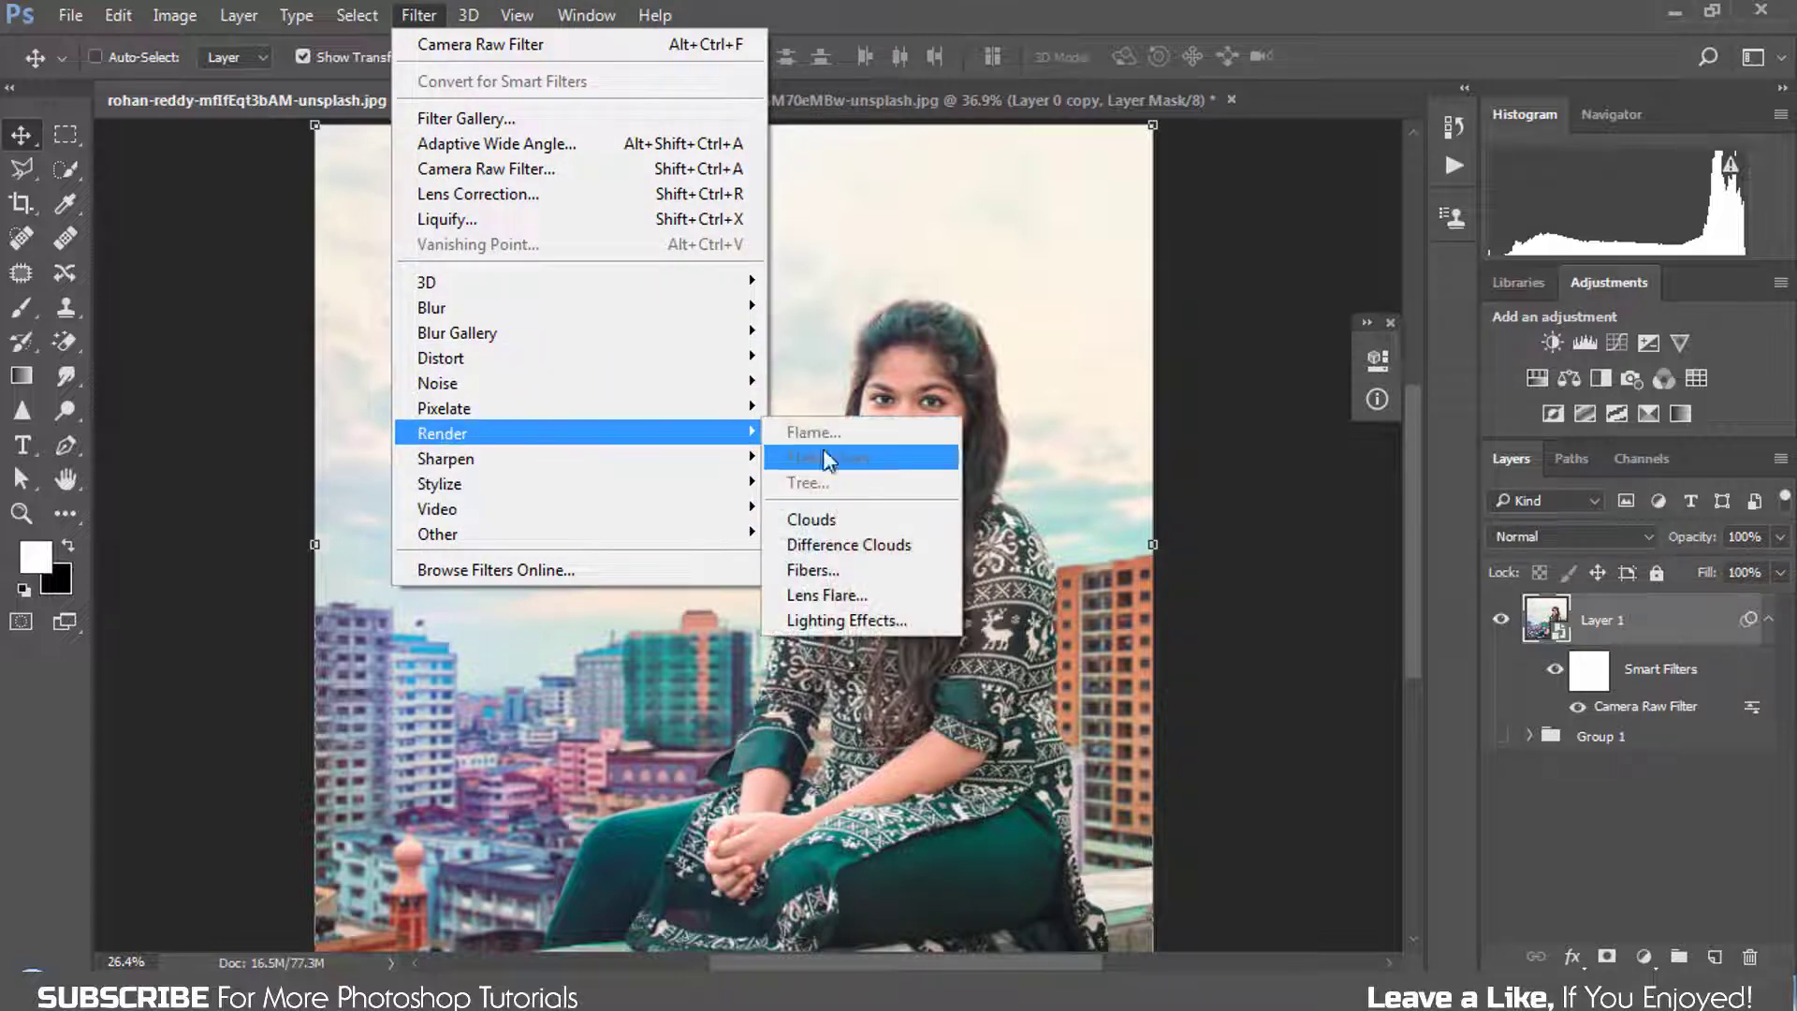
{"action": "left_click", "coordinate": [822, 593]}
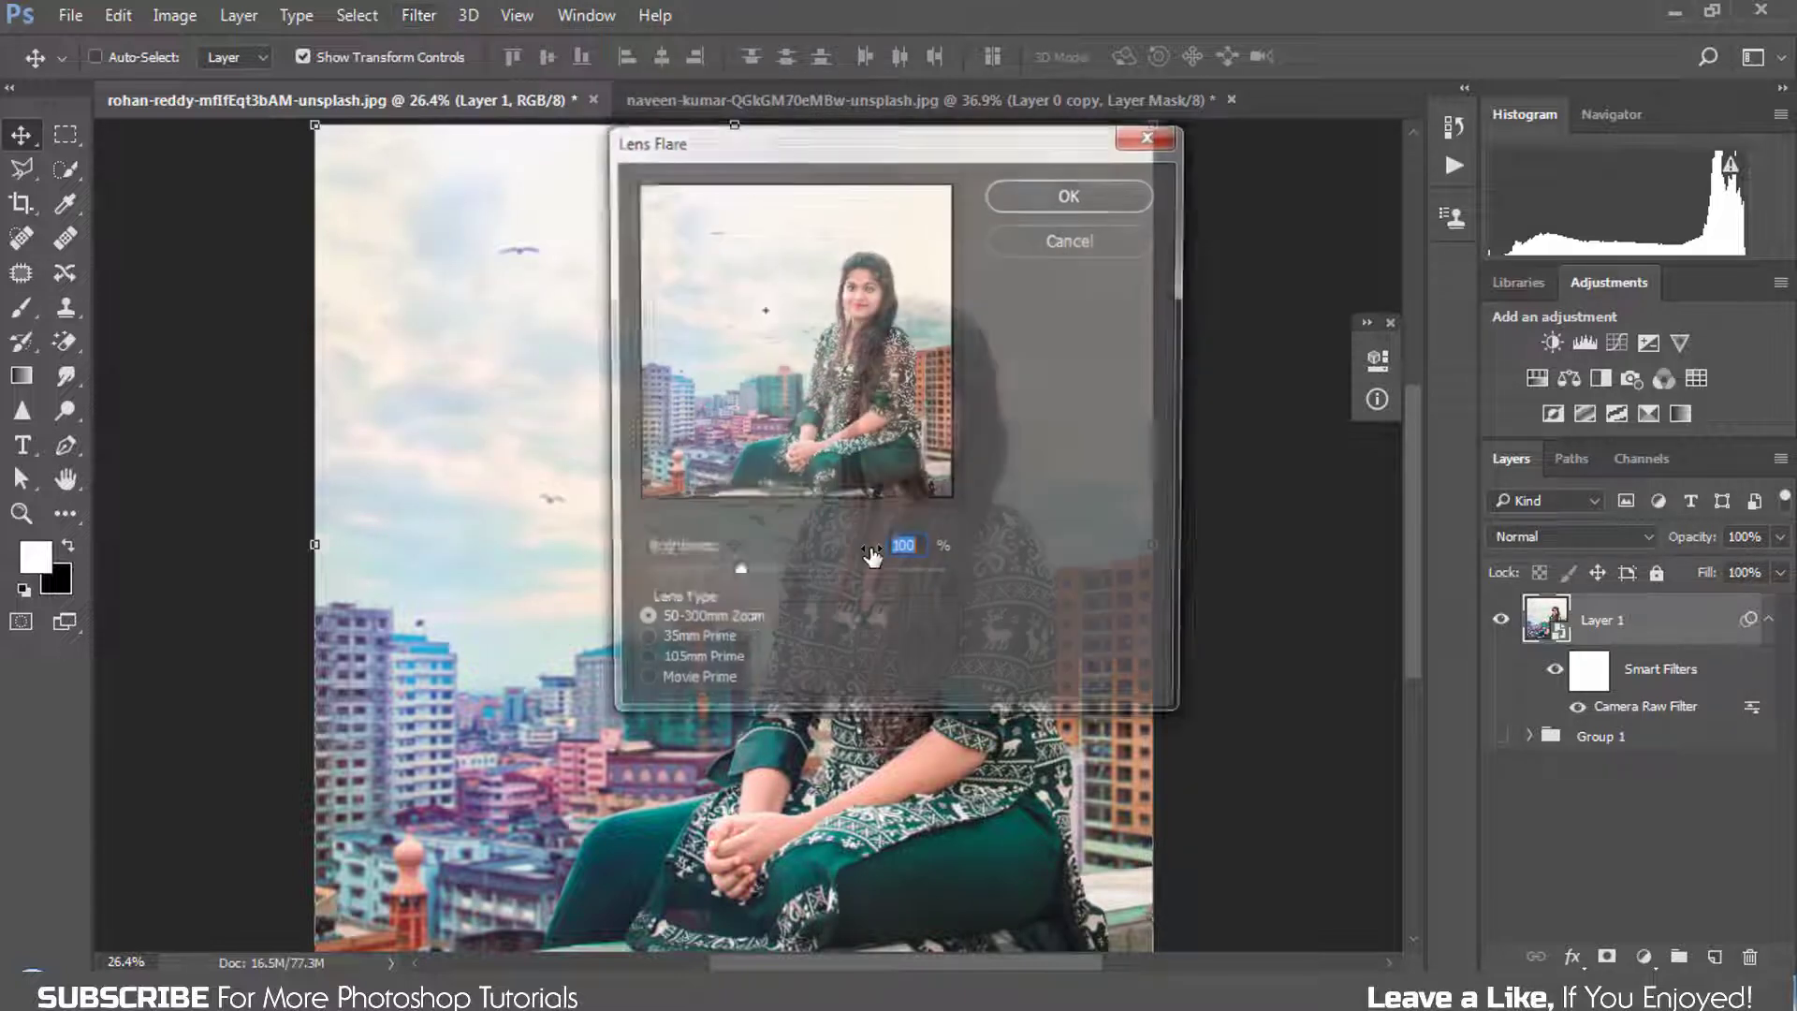
{"action": "left_click", "coordinate": [641, 187]}
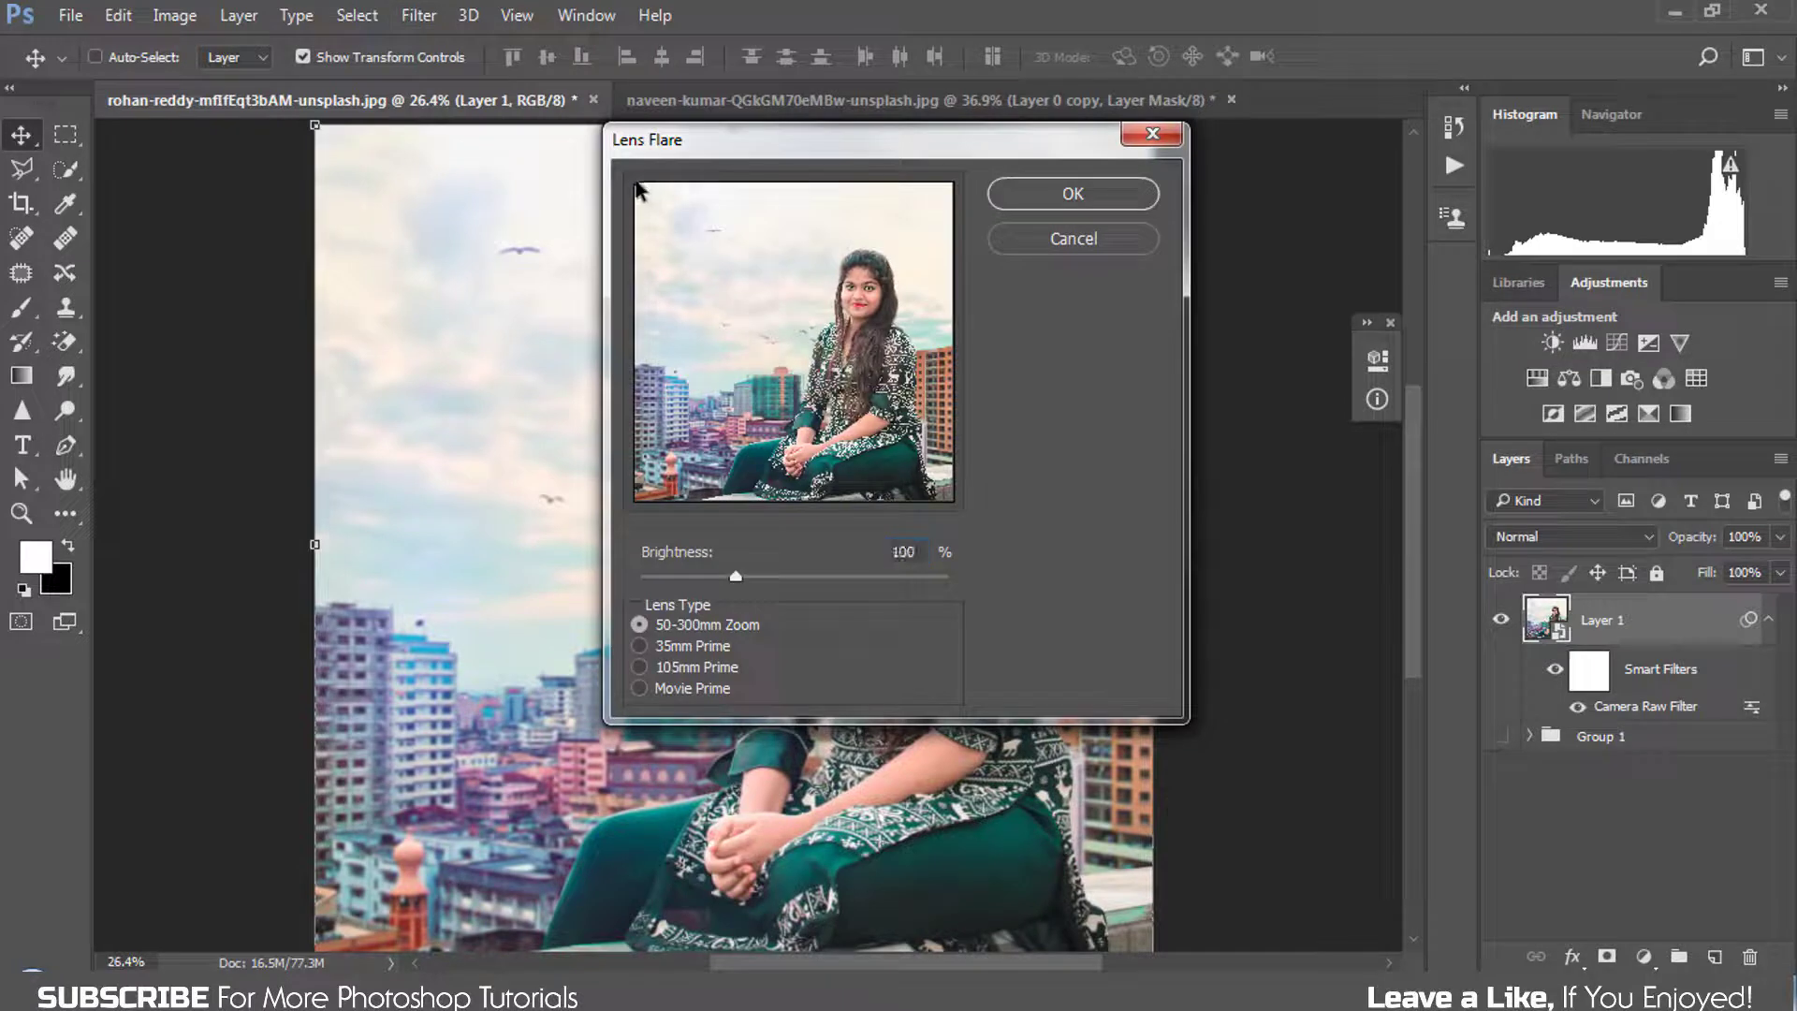
Step: Set the lens flare brightness to about 150% and apply the filter to Layer 1
{"action": "left_click", "coordinate": [831, 576]}
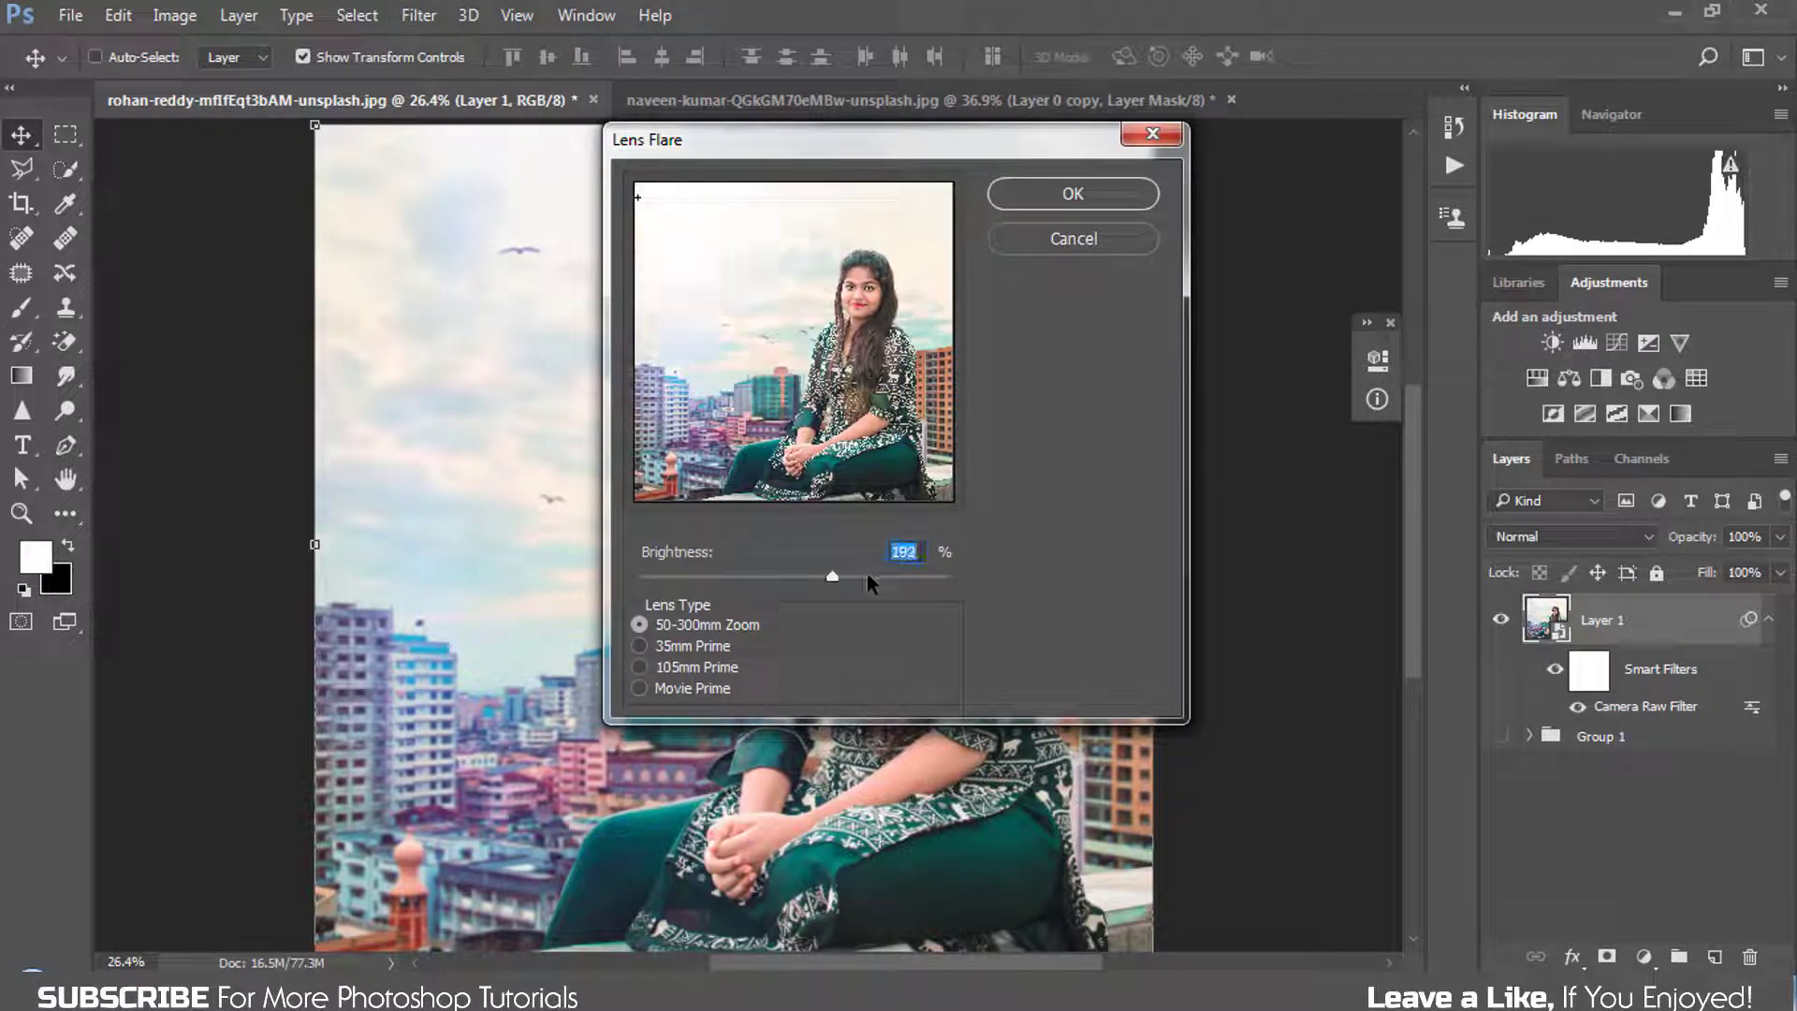
{"action": "left_click", "coordinate": [869, 576]}
{"action": "left_click", "coordinate": [786, 578]}
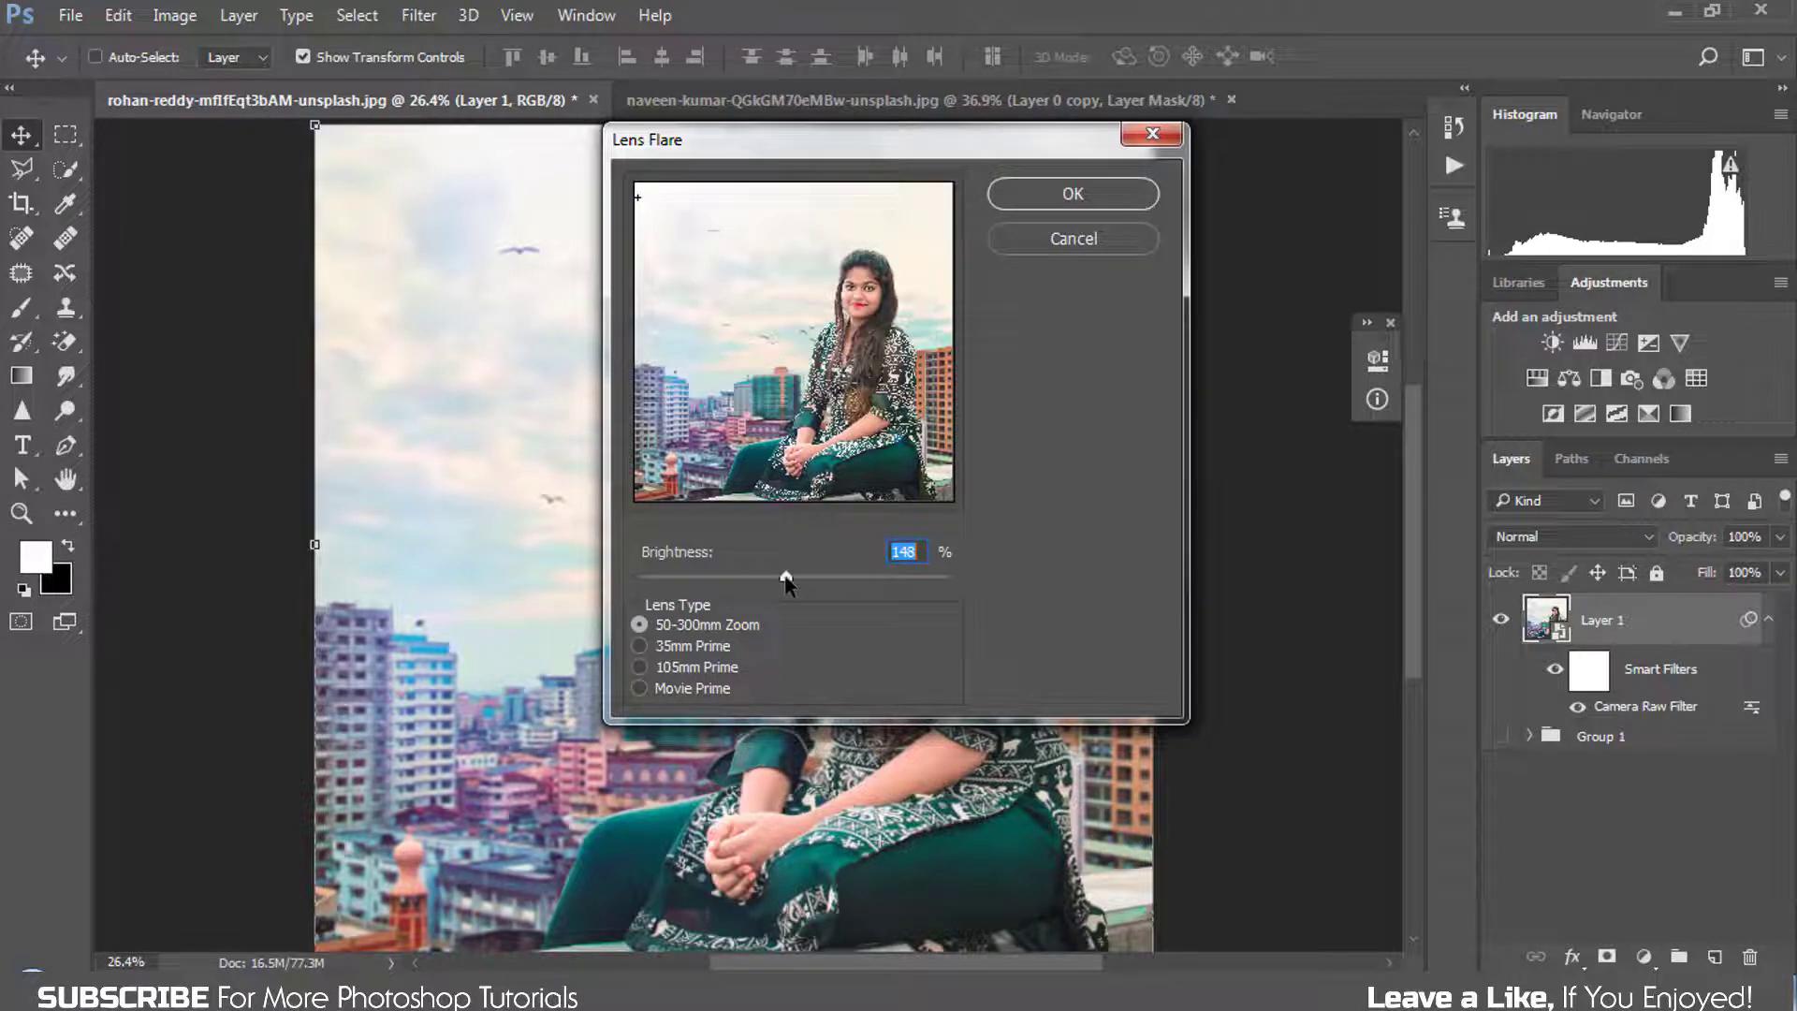
{"action": "left_click_drag", "start_coordinate": [786, 580], "coordinate": [792, 582]}
{"action": "left_click", "coordinate": [1066, 192]}
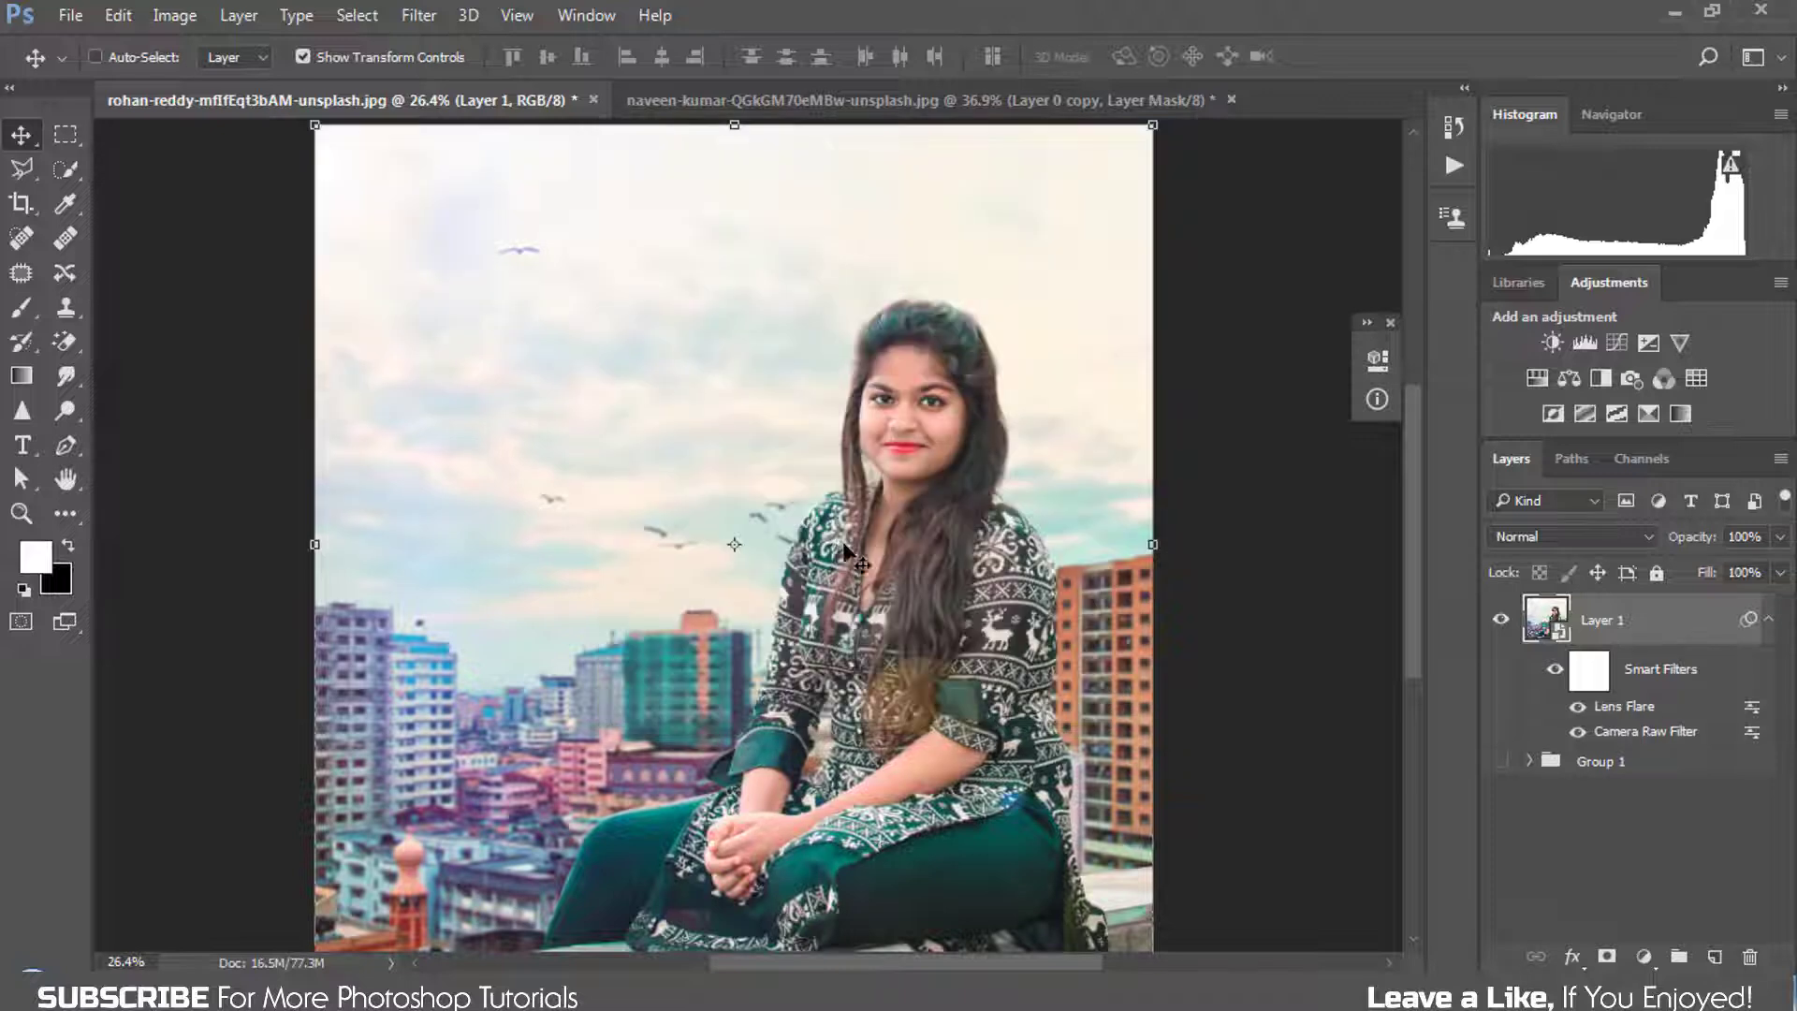
Step: Compare the whole image with and without the Lens Flare smart filter, leaving the filter switched on
{"action": "scroll", "coordinate": [828, 505], "scroll_direction": "down", "scroll_amount": 2}
{"action": "scroll", "coordinate": [828, 506], "scroll_direction": "up", "scroll_amount": 1}
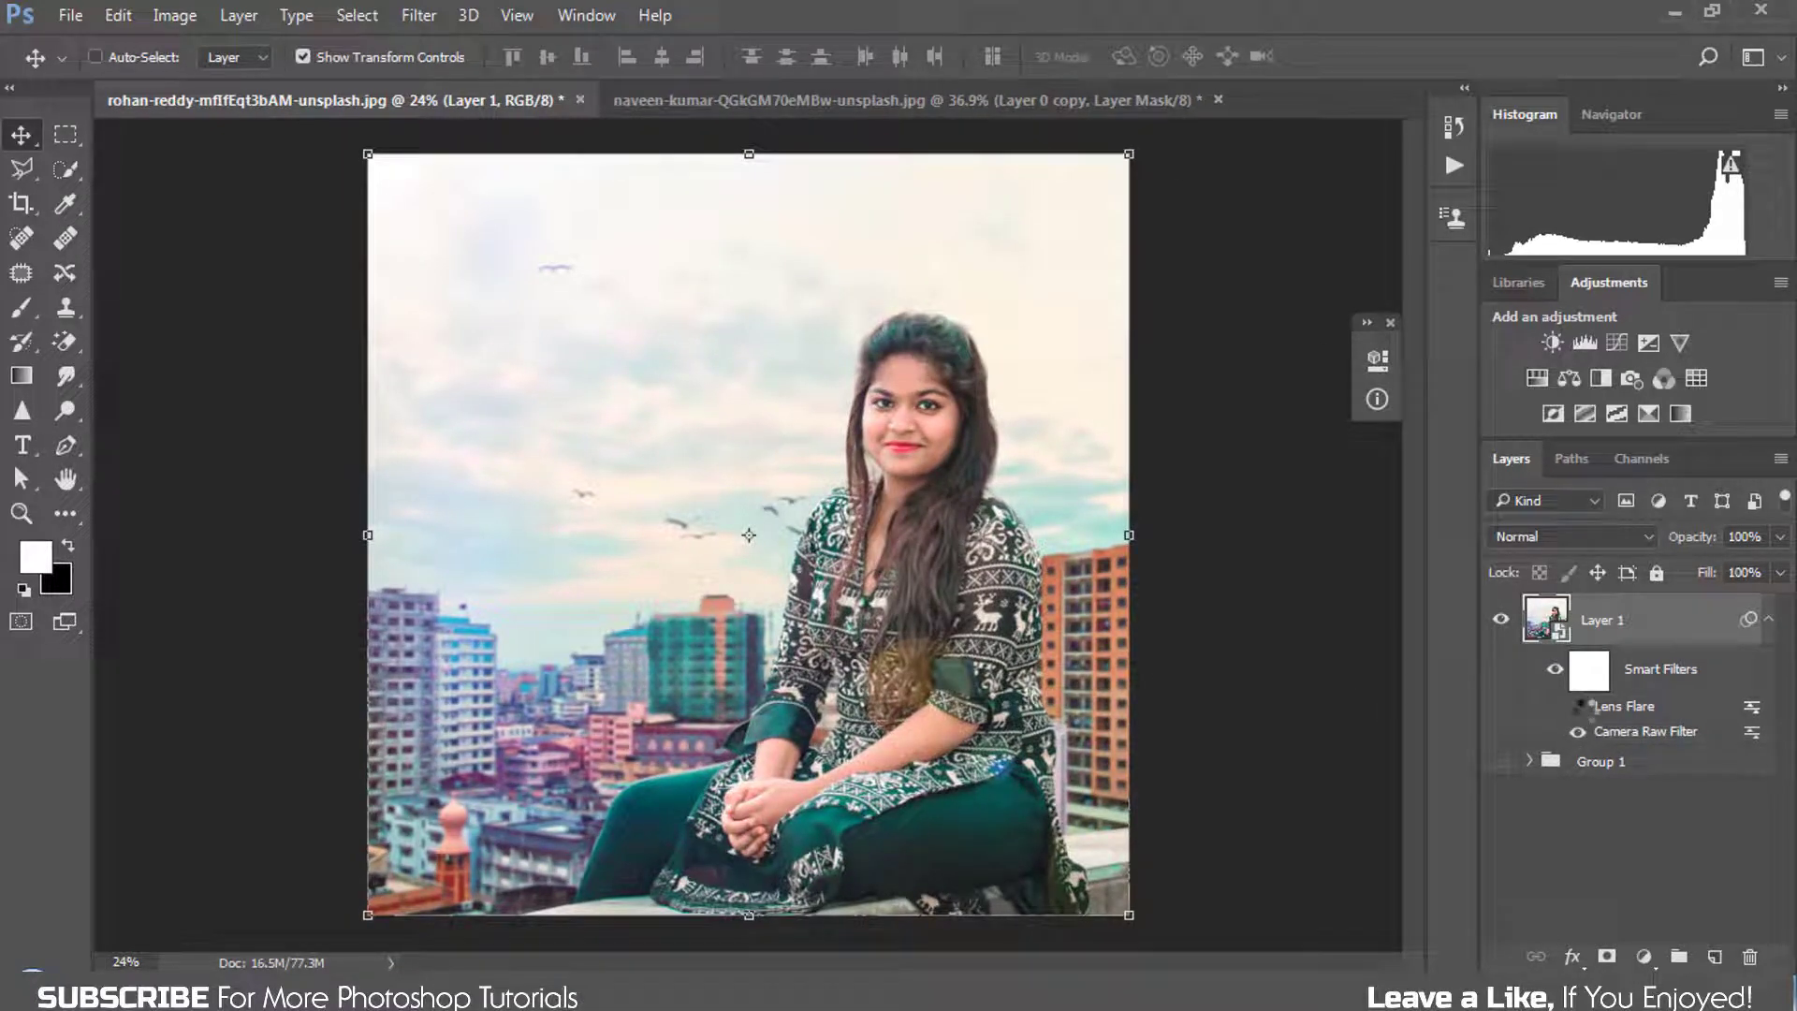
{"action": "left_click", "coordinate": [1580, 706]}
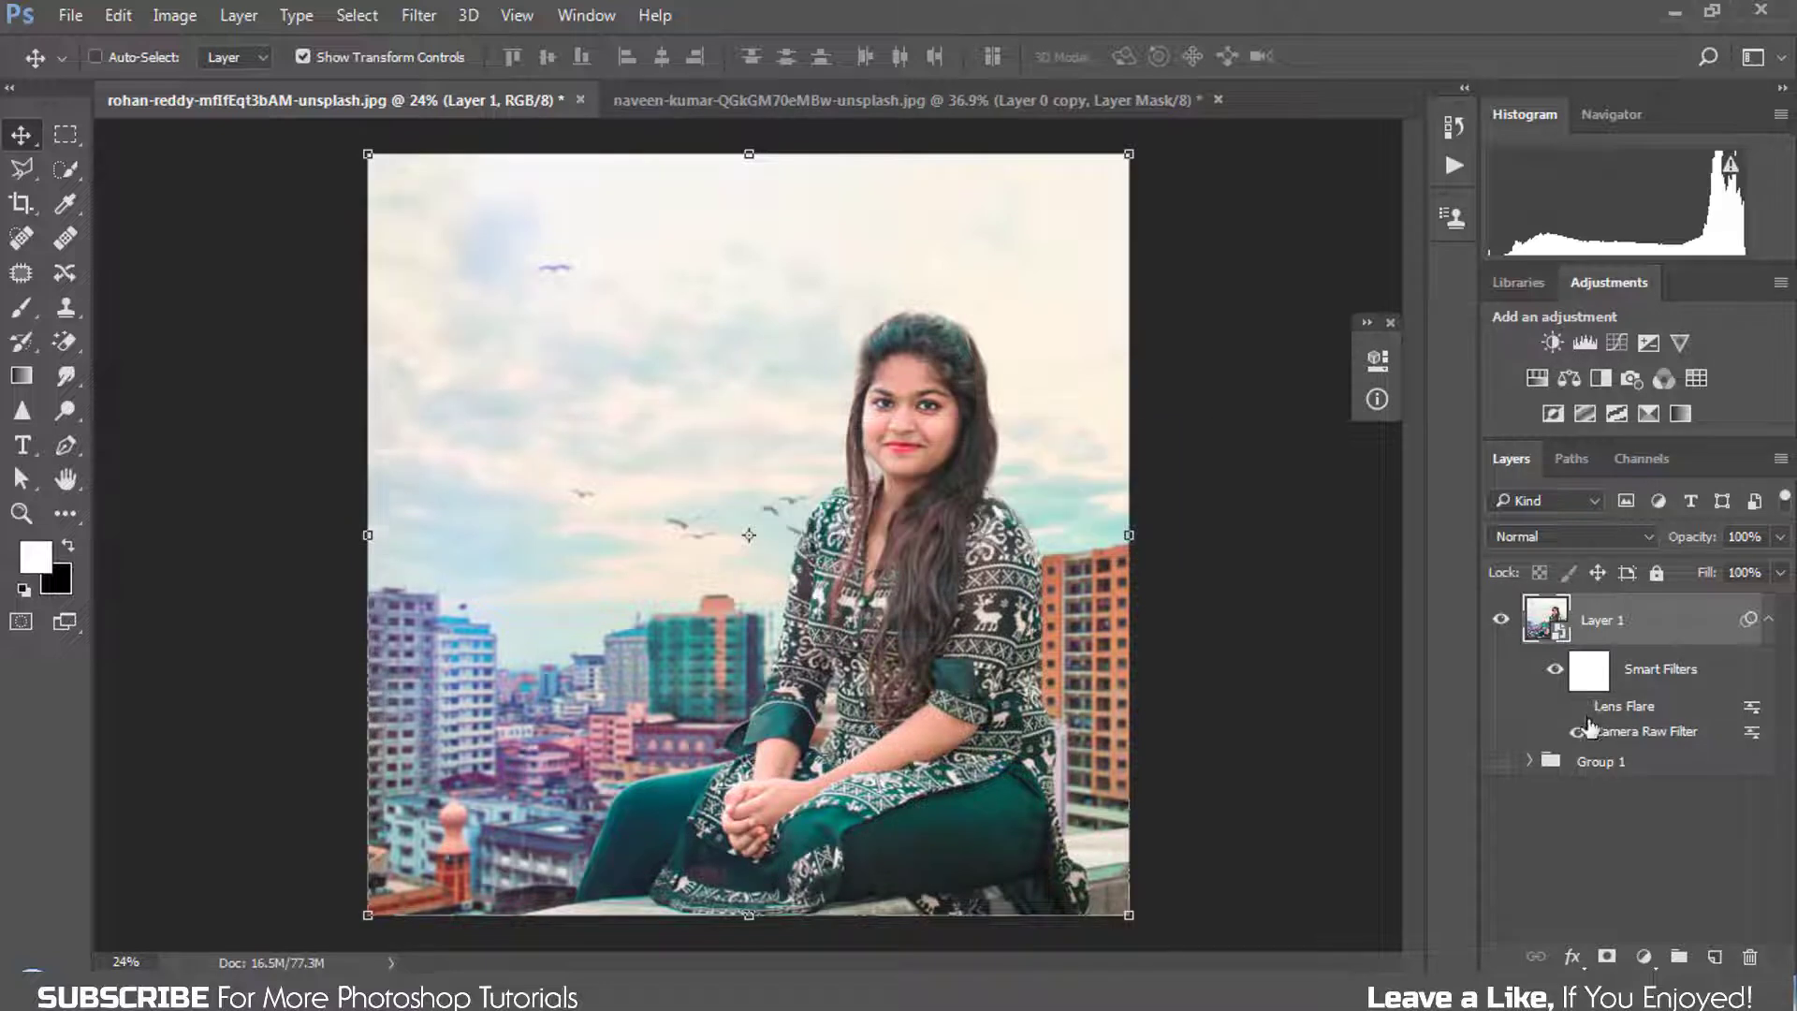
{"action": "left_click", "coordinate": [1578, 706]}
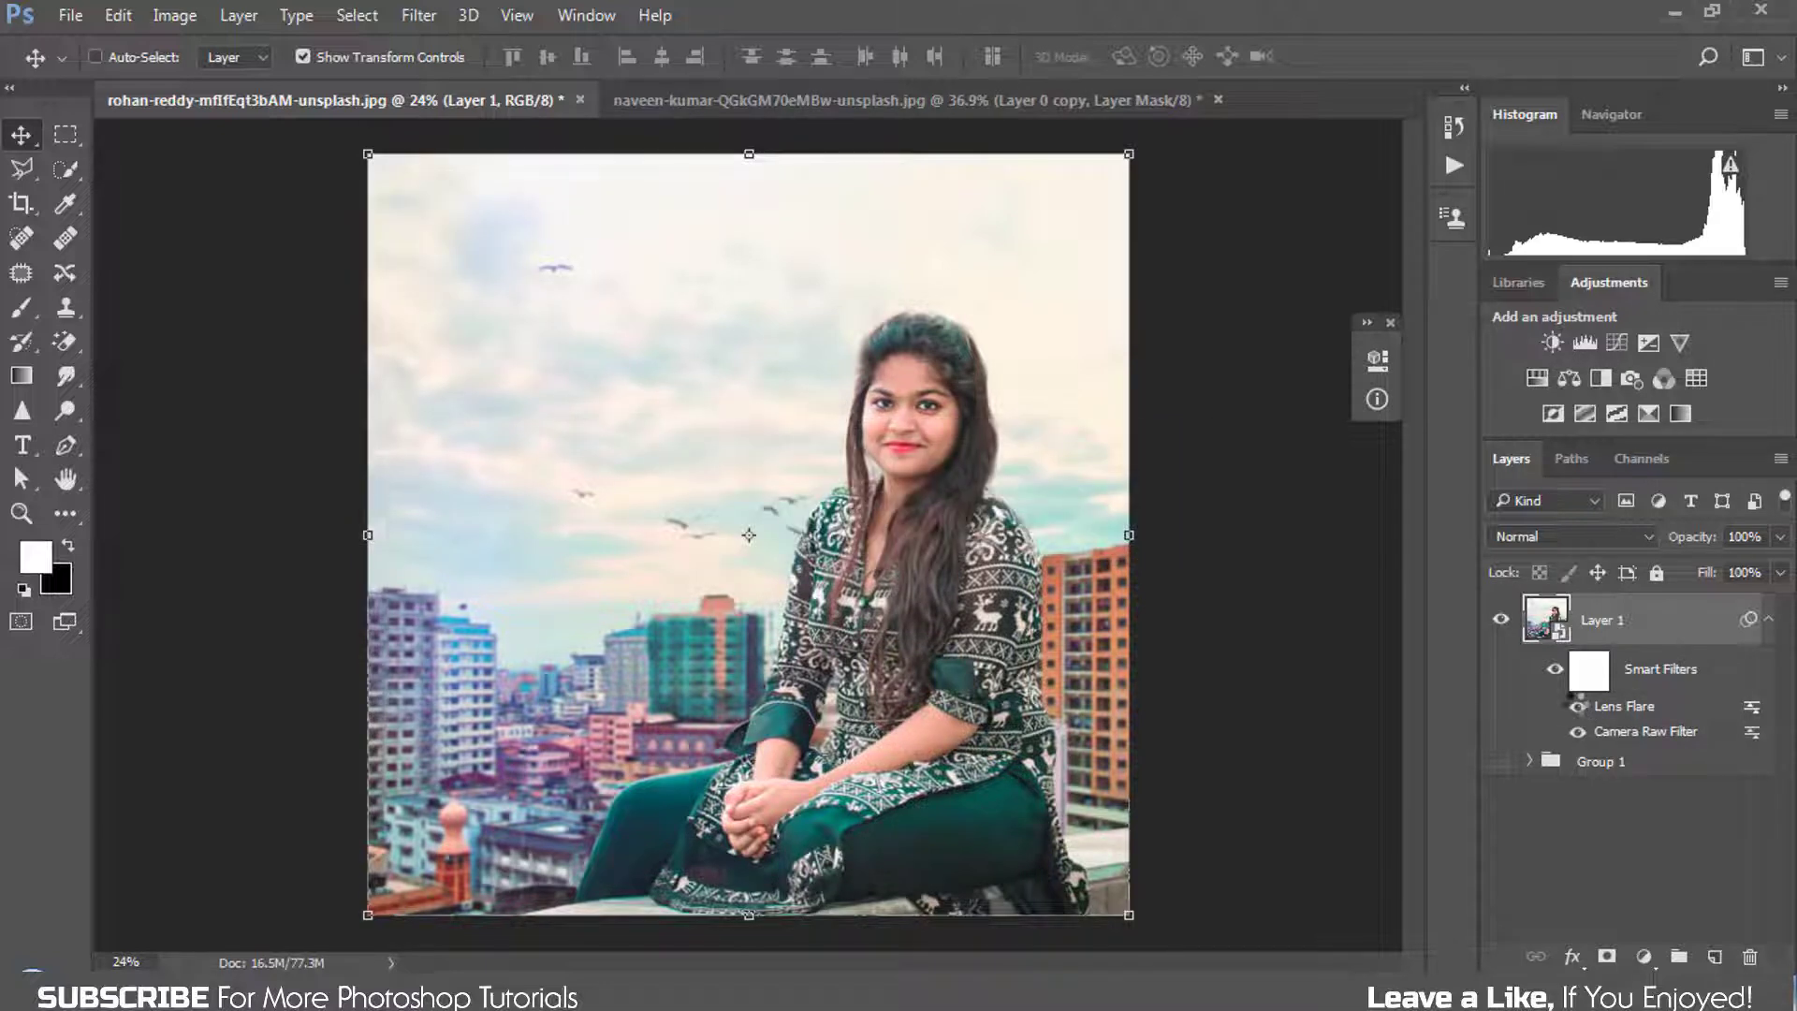